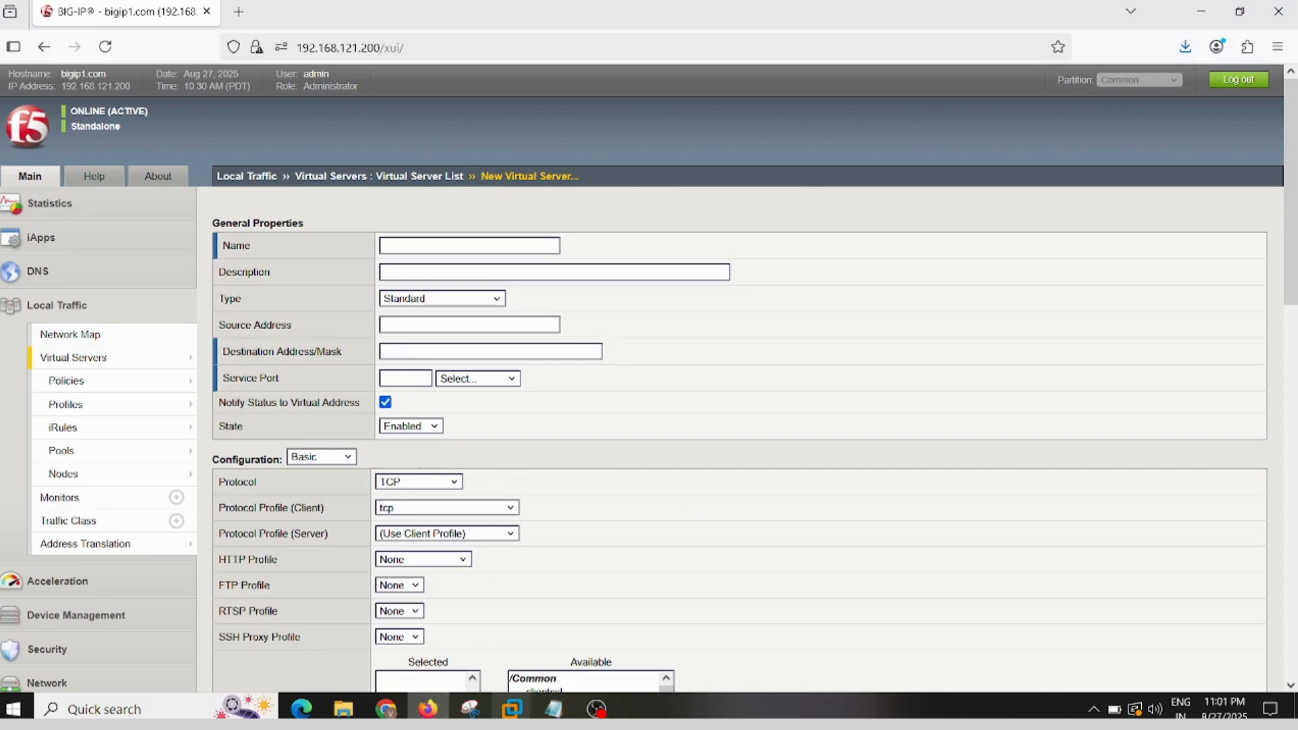
Step: Switch to Notepad and review the Network and Local Traffic configuration outline
{"action": "left_click", "coordinate": [553, 708]}
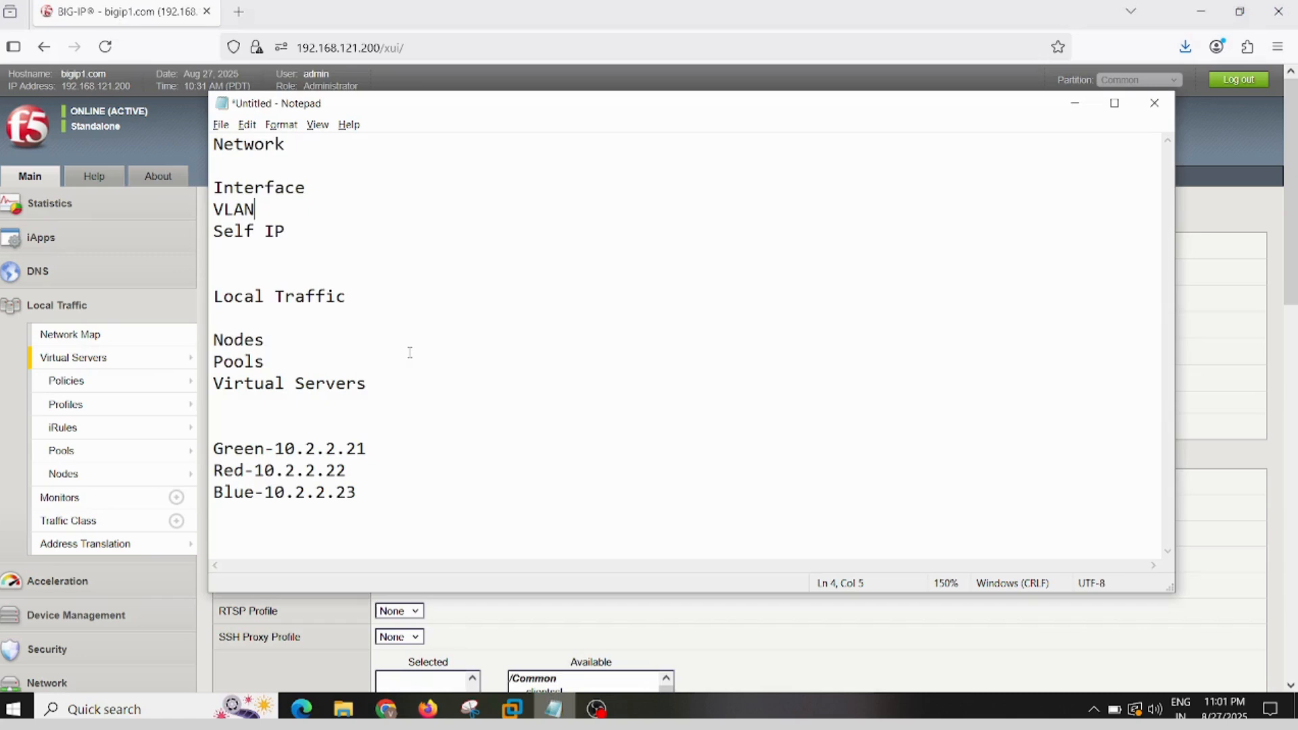
{"action": "left_click_drag", "start_coordinate": [338, 190], "coordinate": [215, 187]}
{"action": "left_click_drag", "start_coordinate": [310, 235], "coordinate": [215, 211]}
{"action": "left_click", "coordinate": [386, 236]}
{"action": "left_click", "coordinate": [321, 143]}
{"action": "left_click_drag", "start_coordinate": [308, 143], "coordinate": [211, 144]}
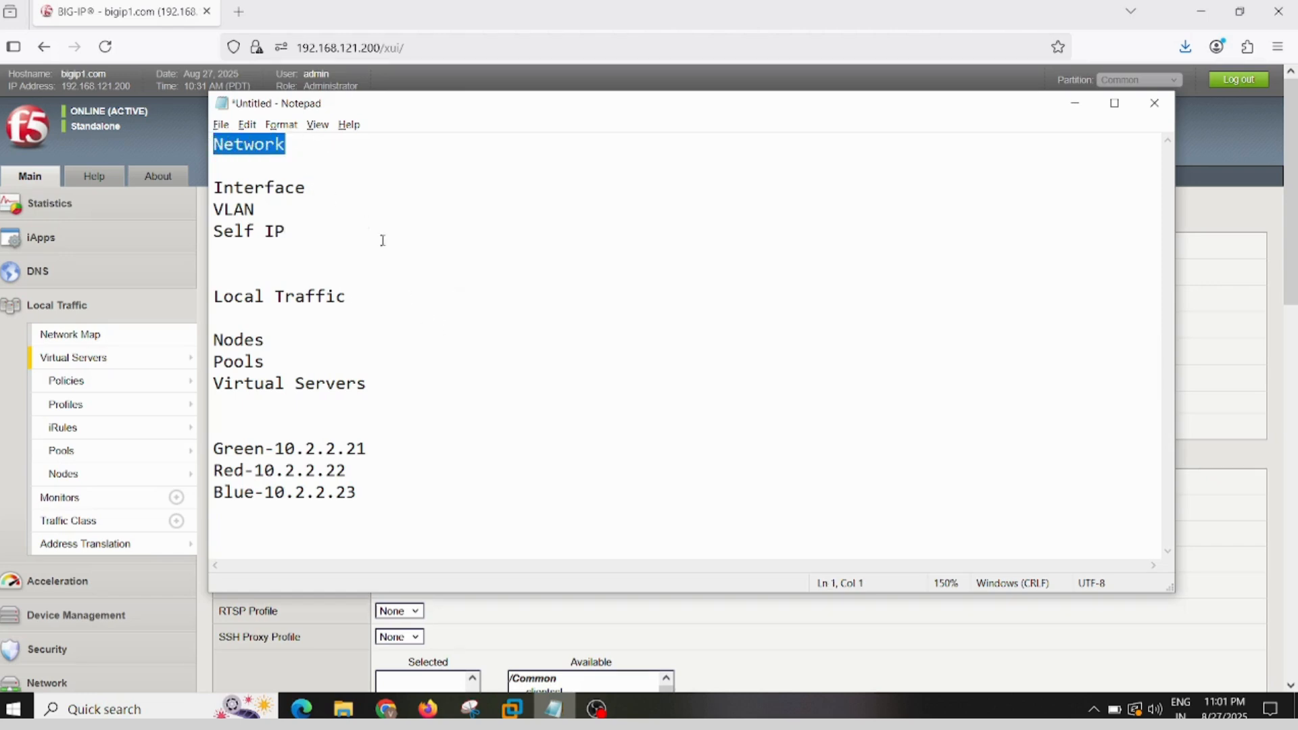
{"action": "left_click_drag", "start_coordinate": [358, 298], "coordinate": [213, 298]}
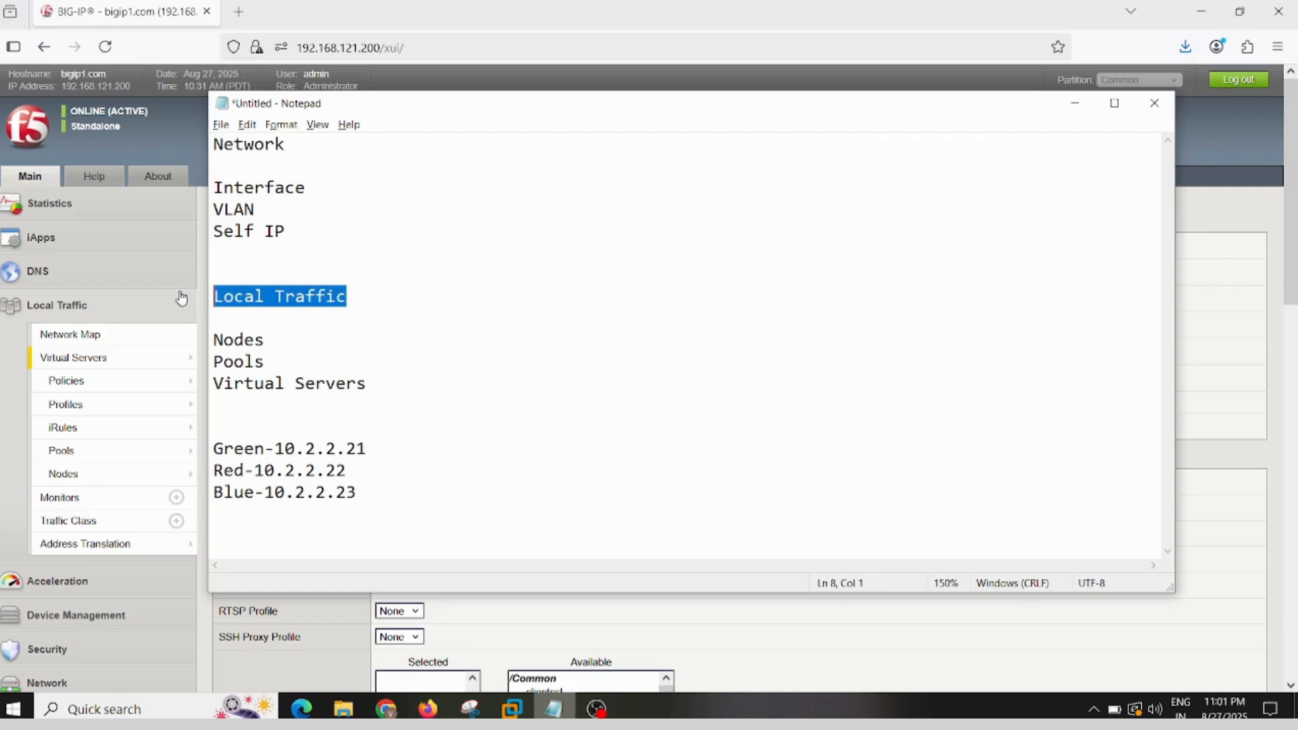
Step: Switch to the BIG-IP web interface and view the interface list in the Network section
{"action": "left_click", "coordinate": [93, 302]}
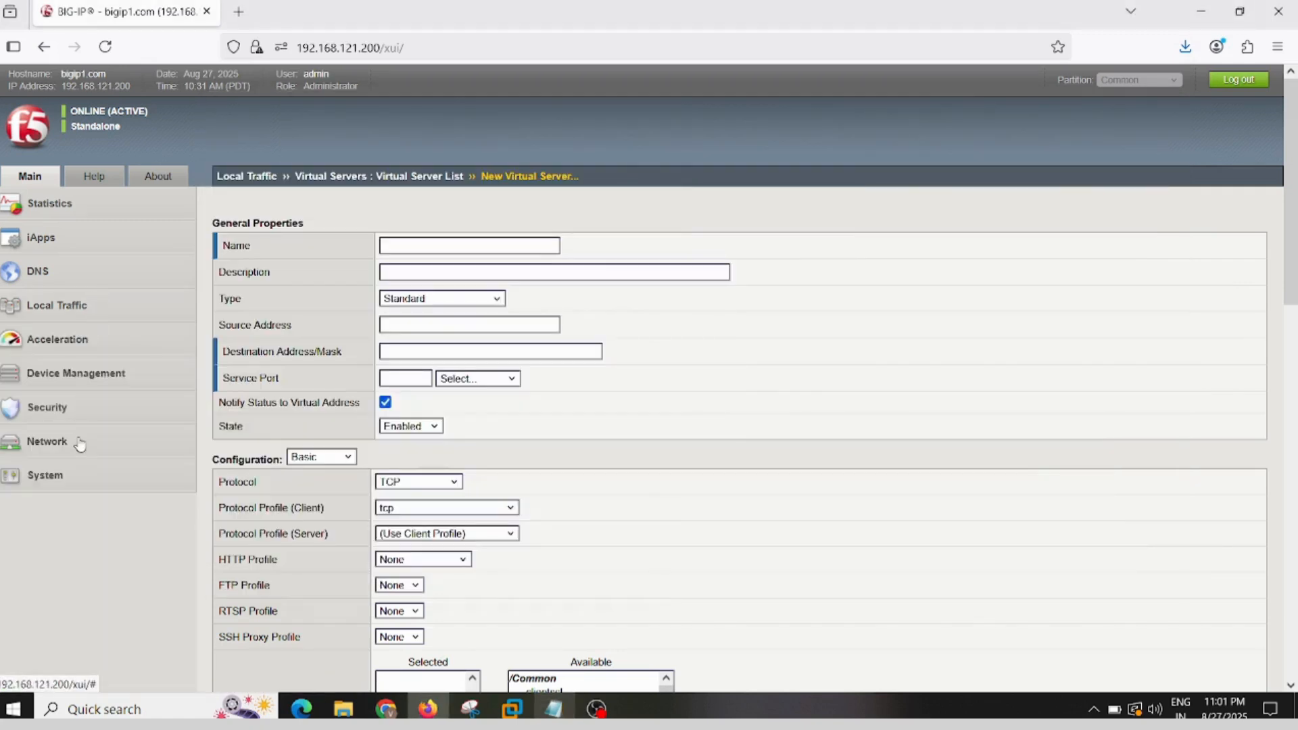
{"action": "left_click", "coordinate": [78, 445]}
{"action": "scroll", "coordinate": [81, 537], "scroll_direction": "down", "scroll_amount": 2}
{"action": "left_click", "coordinate": [131, 383]}
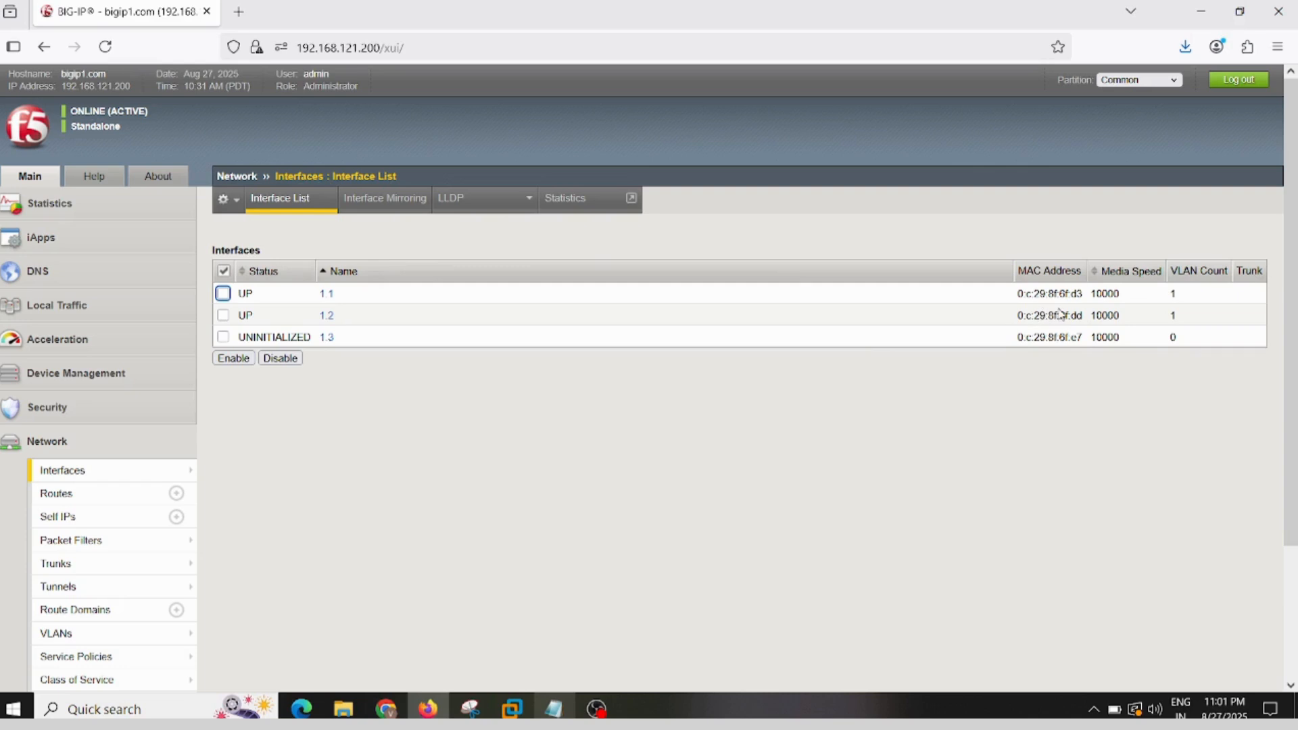
{"action": "scroll", "coordinate": [656, 488], "scroll_direction": "down", "scroll_amount": 2}
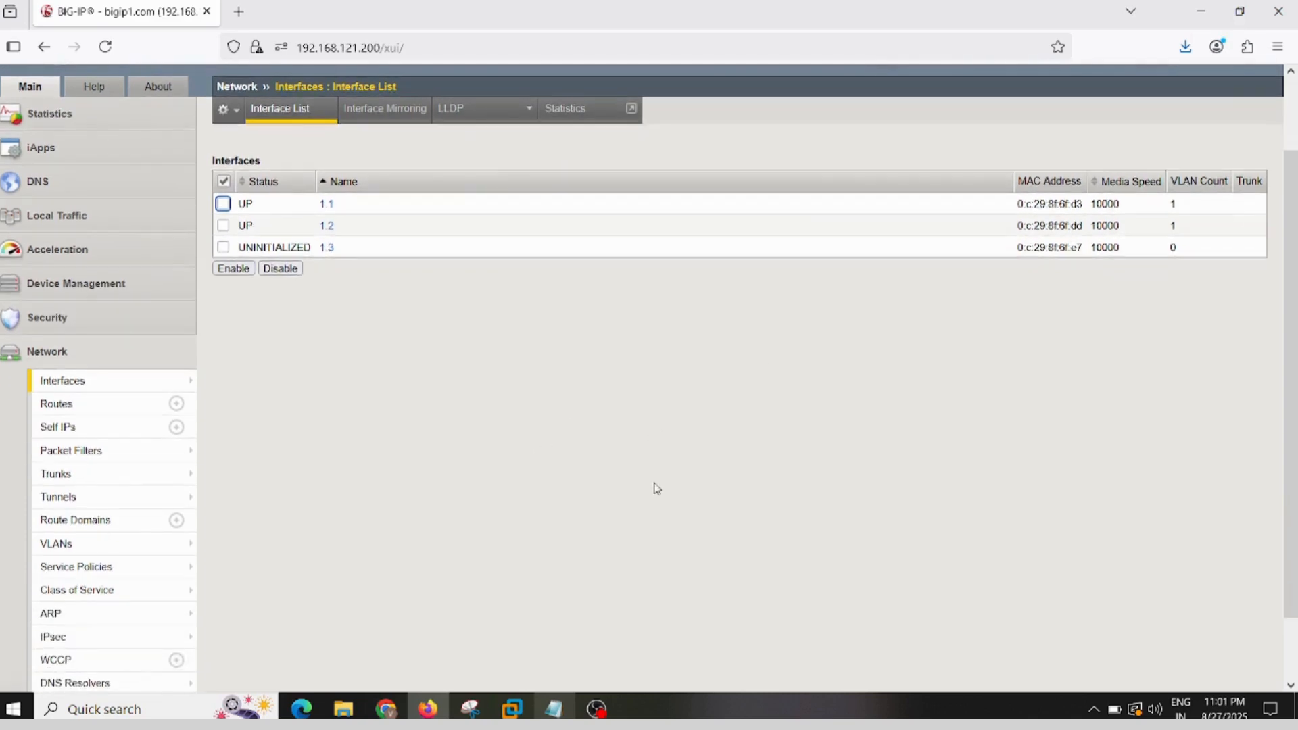
Step: Look through the VLAN list and the self IP list in the Network section
{"action": "scroll", "coordinate": [64, 546], "scroll_direction": "up", "scroll_amount": 2}
{"action": "left_click", "coordinate": [56, 622]}
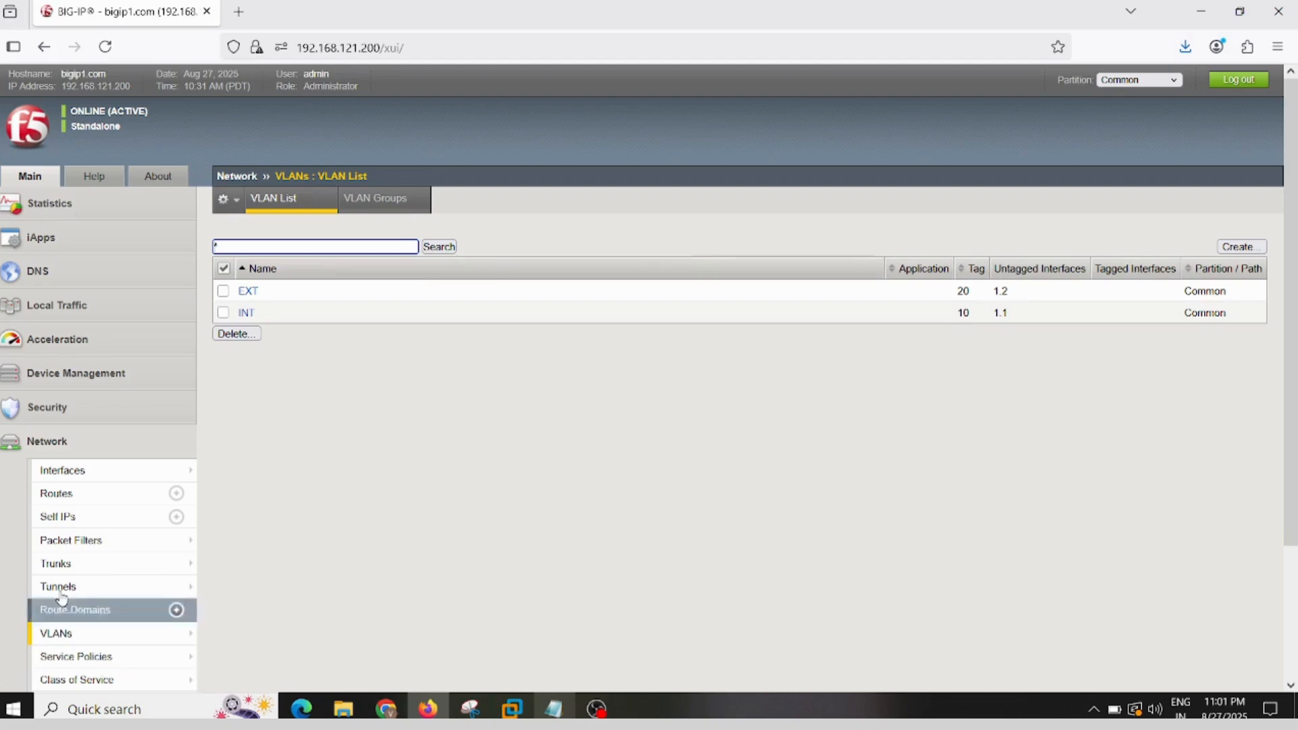
{"action": "left_click", "coordinate": [86, 523]}
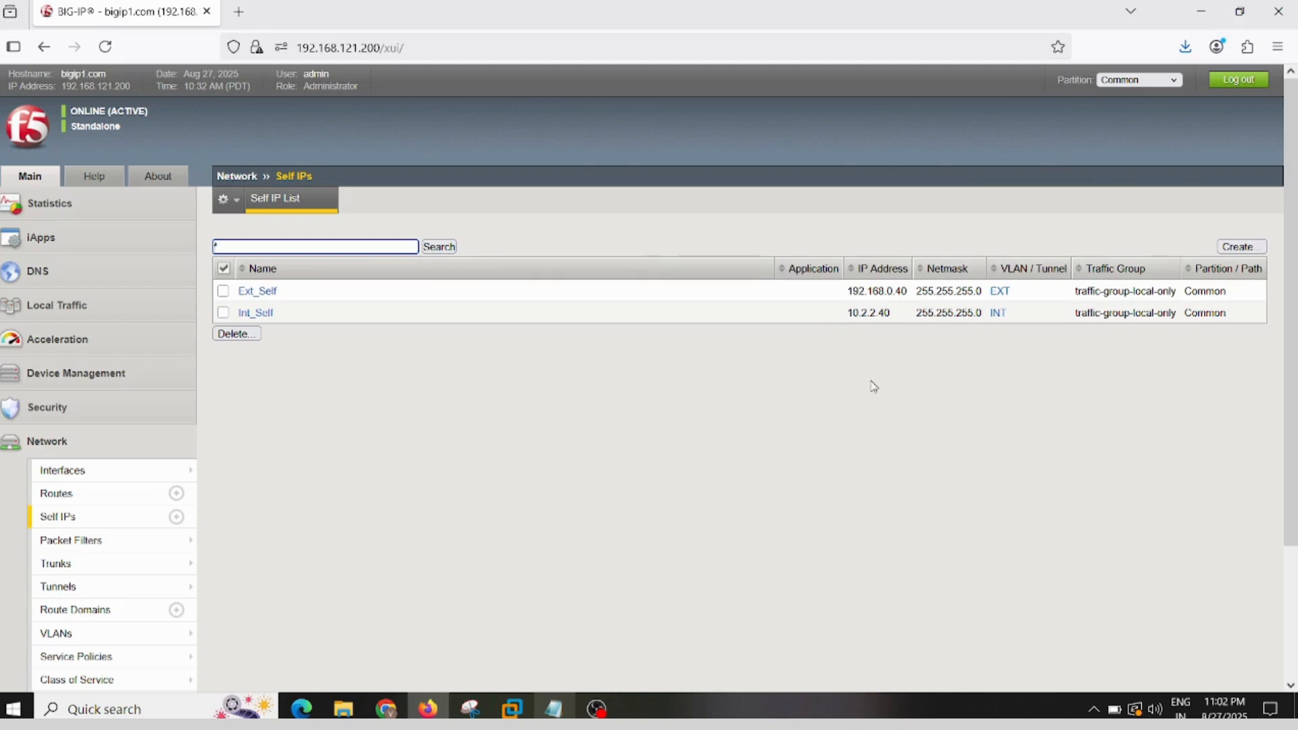
Step: Switch to VMware Workstation and inspect the VMnet2 network in the Virtual Network Editor
{"action": "left_click", "coordinate": [511, 710]}
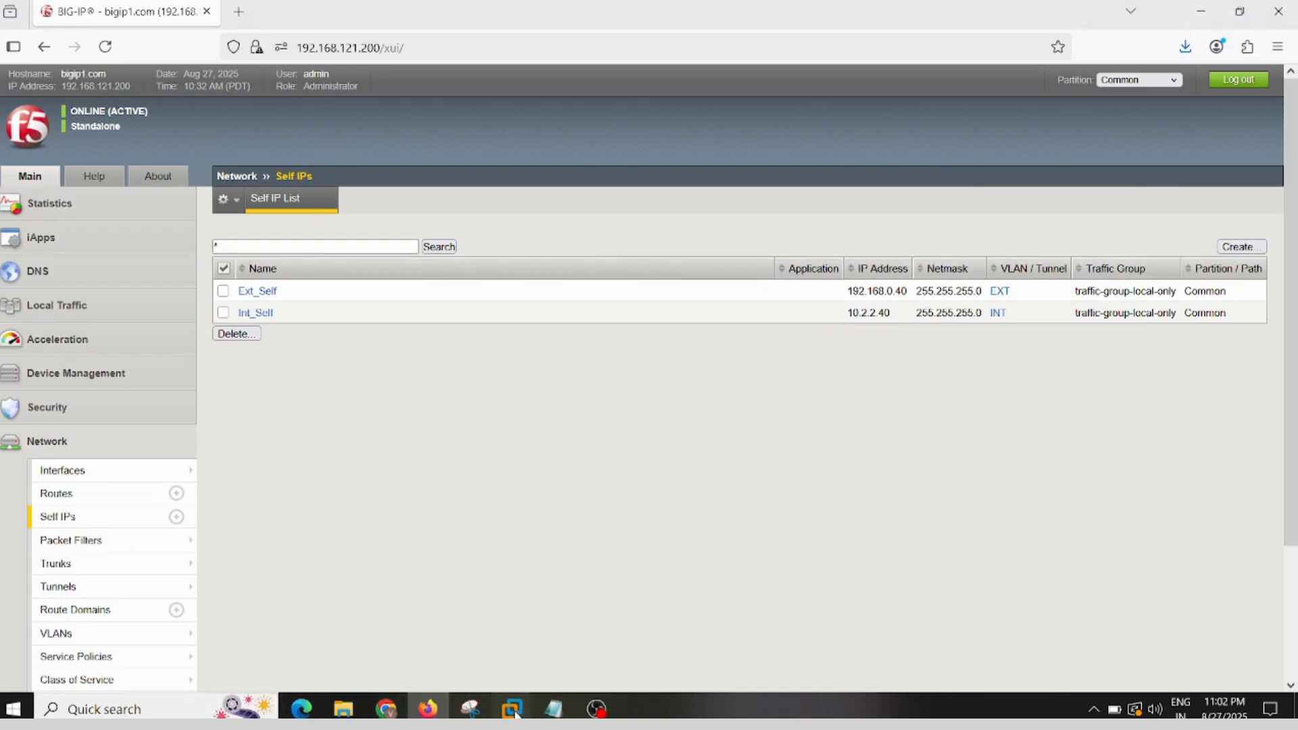
{"action": "left_click", "coordinate": [144, 623]}
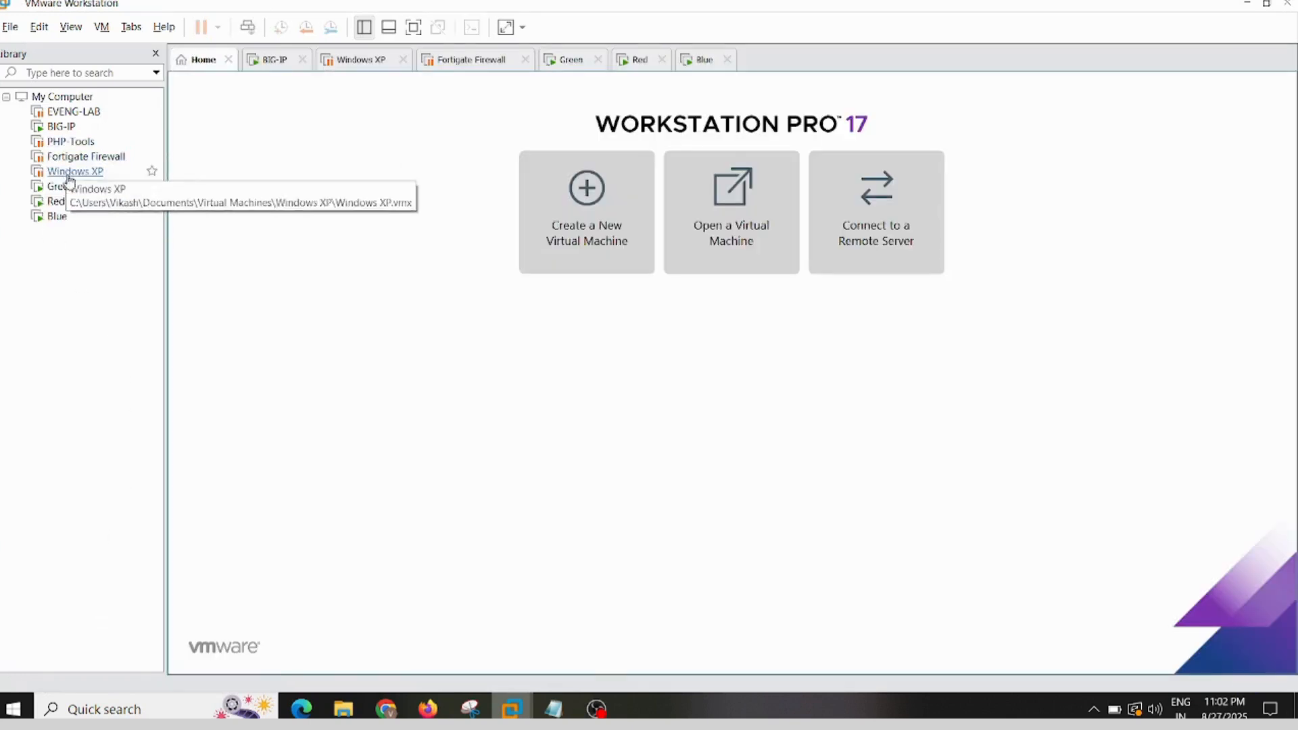
{"action": "left_click", "coordinate": [54, 127]}
{"action": "right_click", "coordinate": [52, 129]}
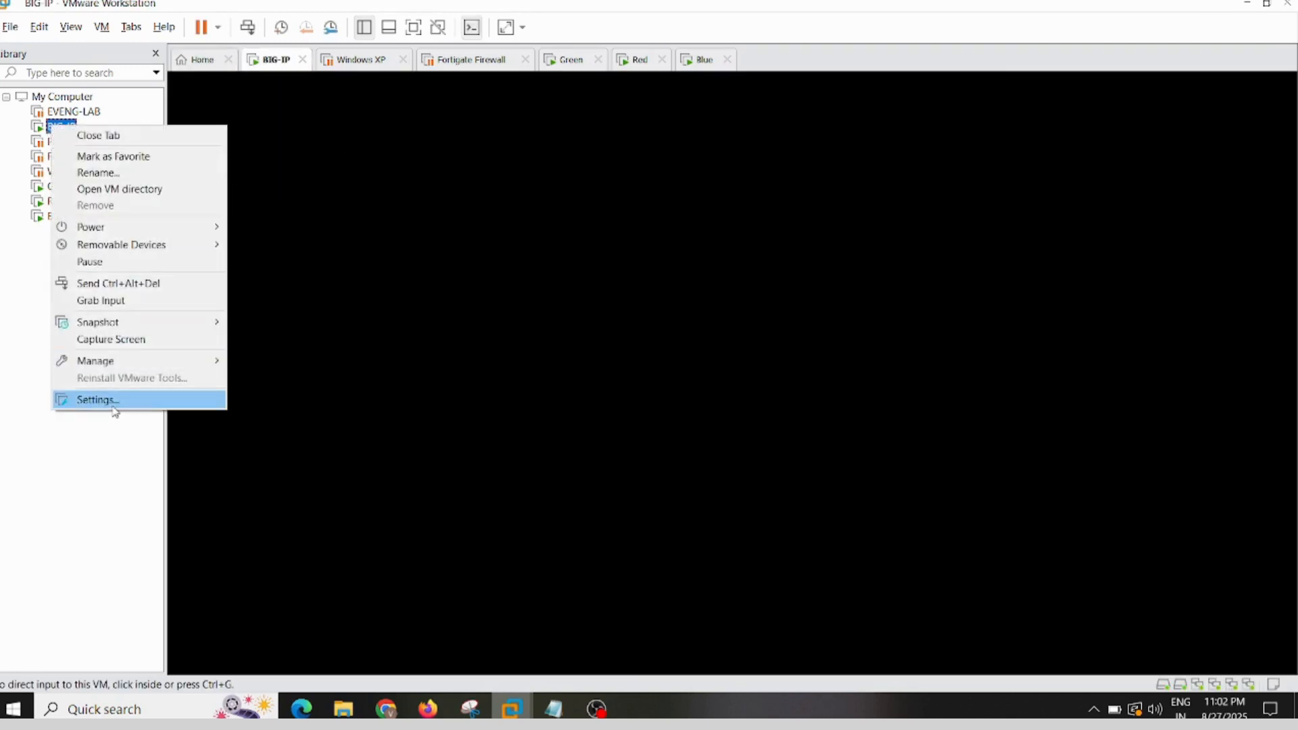
{"action": "mouse_move", "coordinate": [115, 371]}
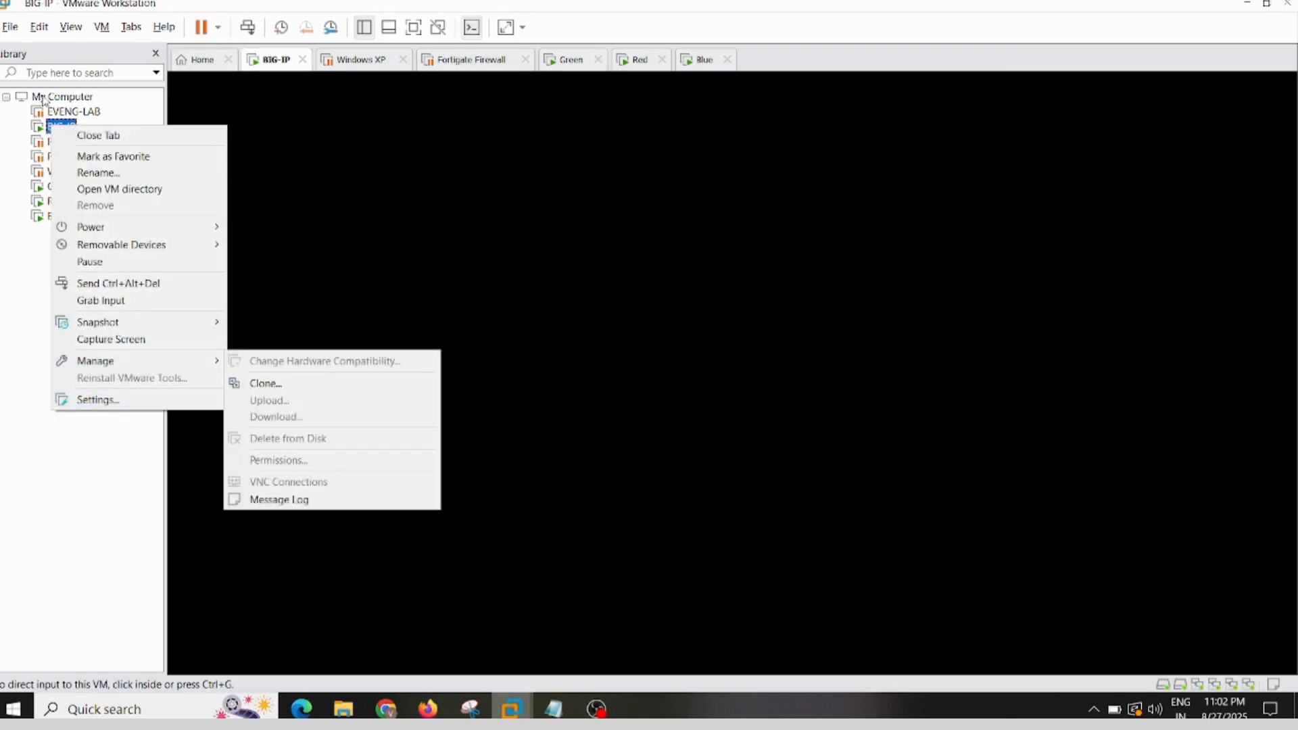
{"action": "left_click", "coordinate": [39, 27]}
{"action": "left_click", "coordinate": [79, 103]}
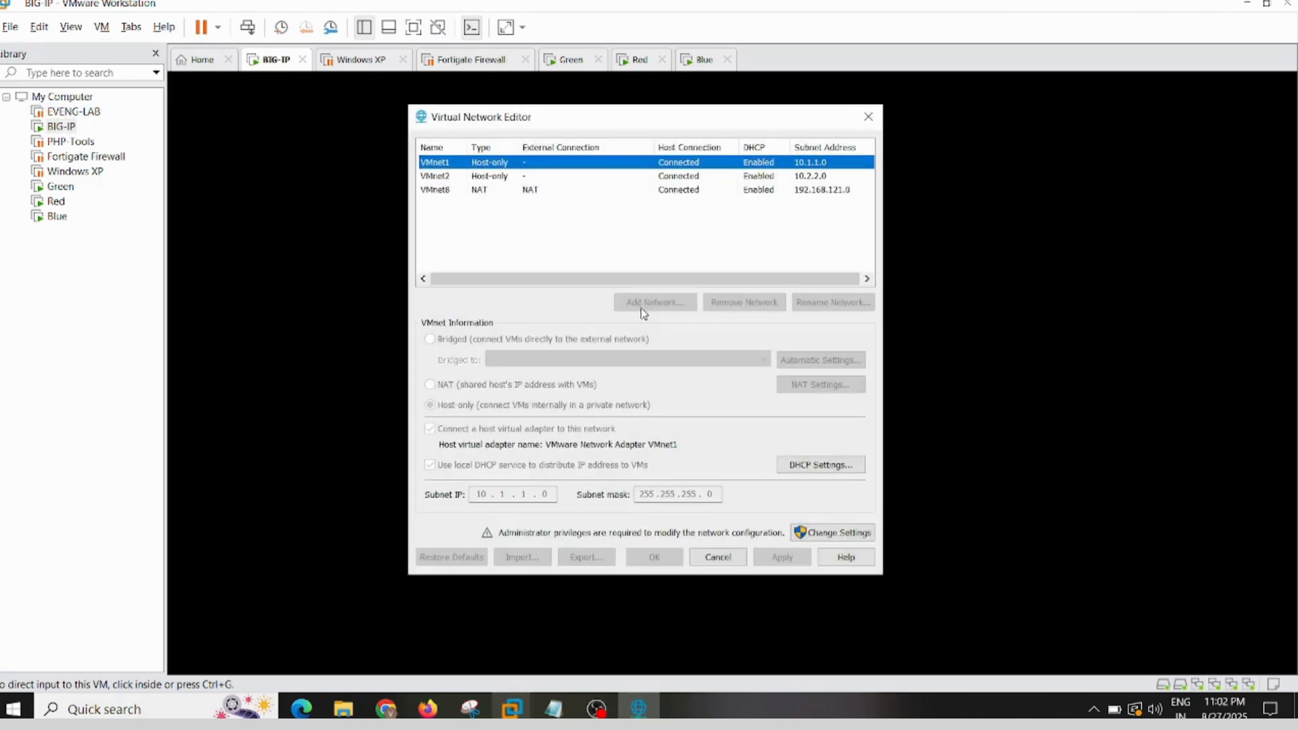
{"action": "left_click", "coordinate": [678, 177]}
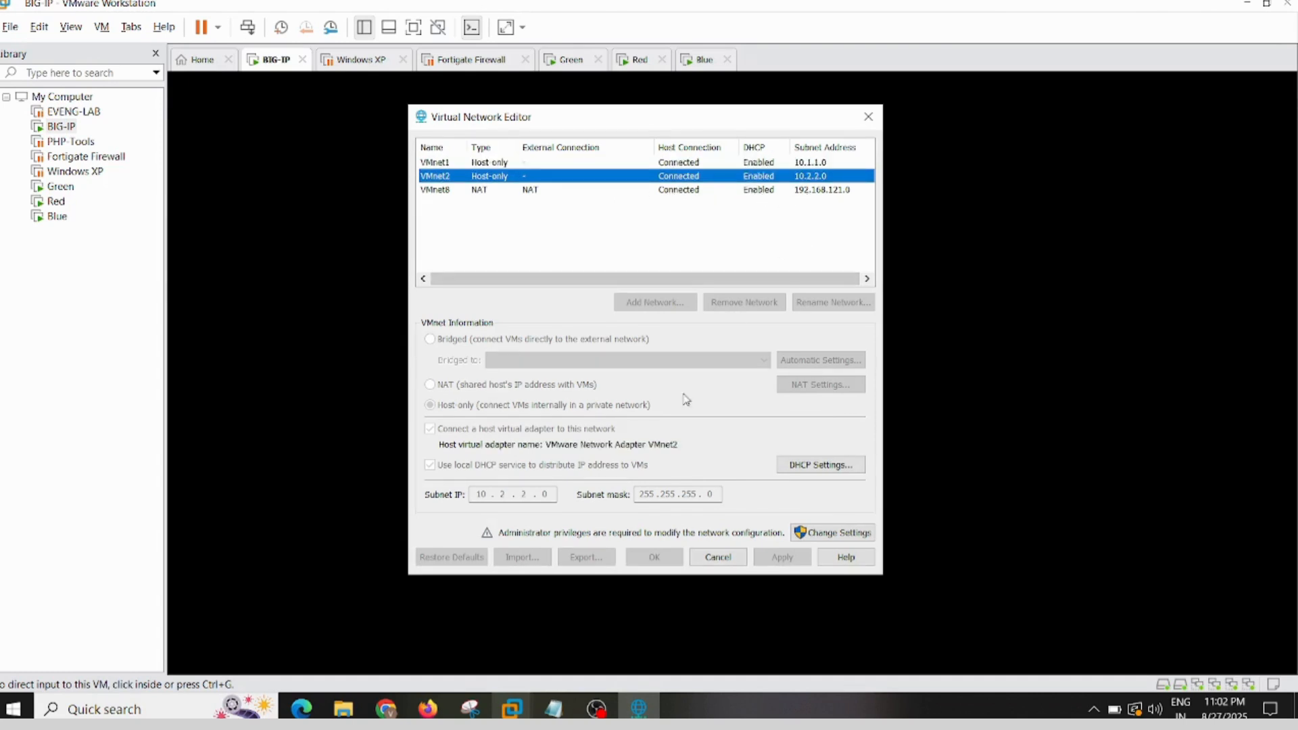
Step: Run ipconfig in a Command Prompt and examine the Wi-Fi adapter's IPv4 address against the BIG-IP self IPs
{"action": "left_click", "coordinate": [432, 708]}
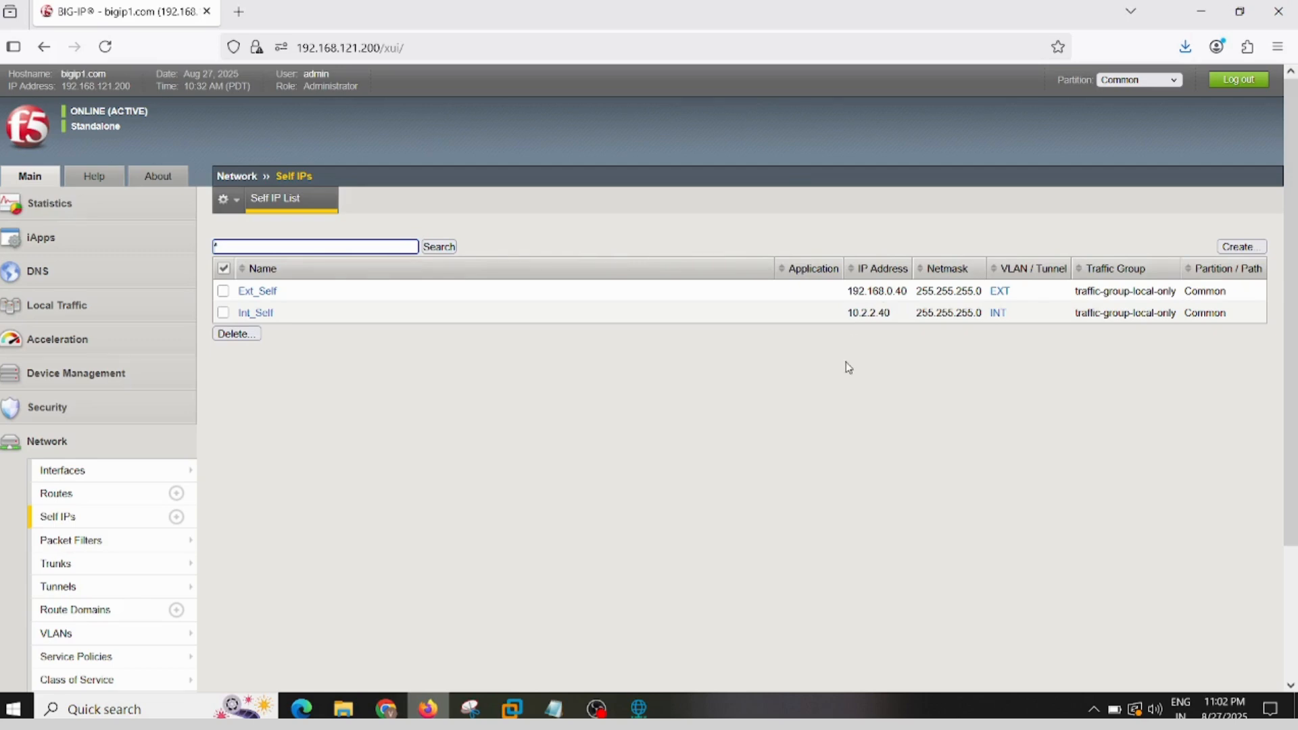
{"action": "key", "text": "super+r"}
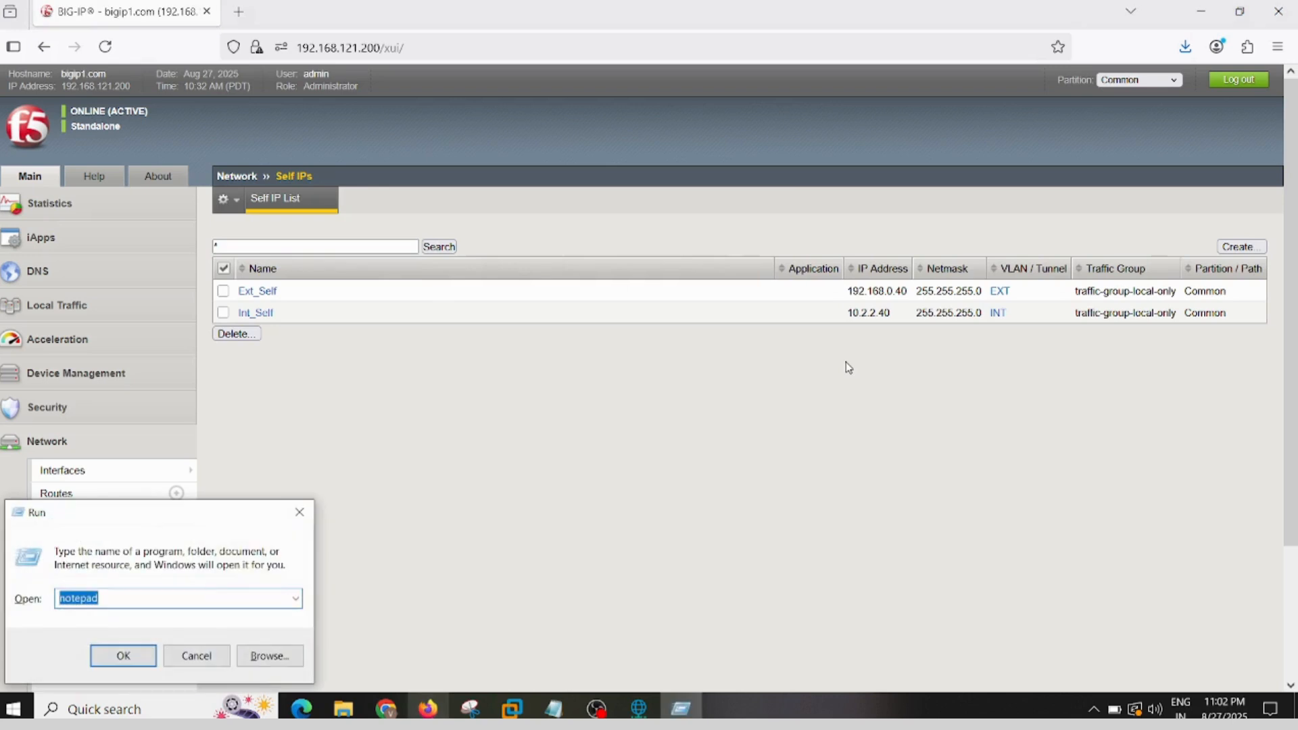
{"action": "key", "text": "Return"}
{"action": "key", "text": "Return"}
{"action": "key", "text": "Return"}
{"action": "type", "text": "p"}
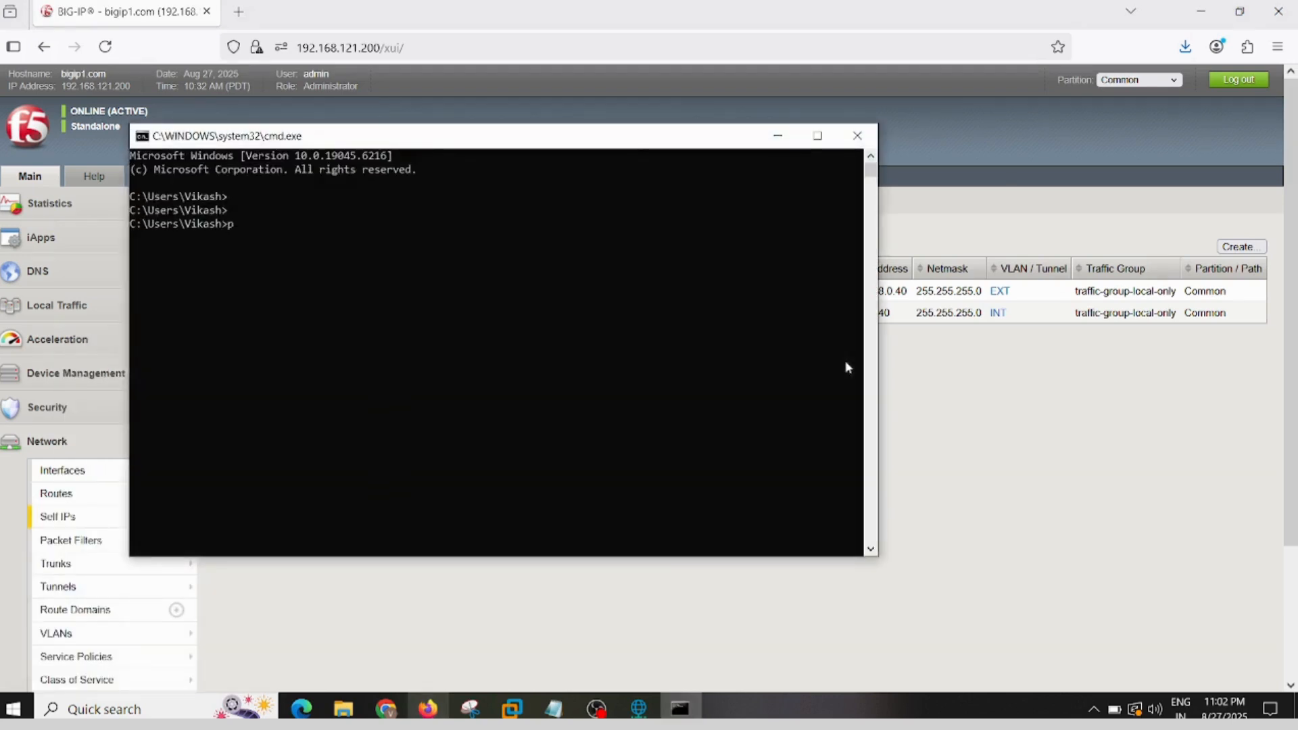
{"action": "key", "text": "BackSpace"}
{"action": "type", "text": "ipconfig"}
{"action": "key", "text": "Return"}
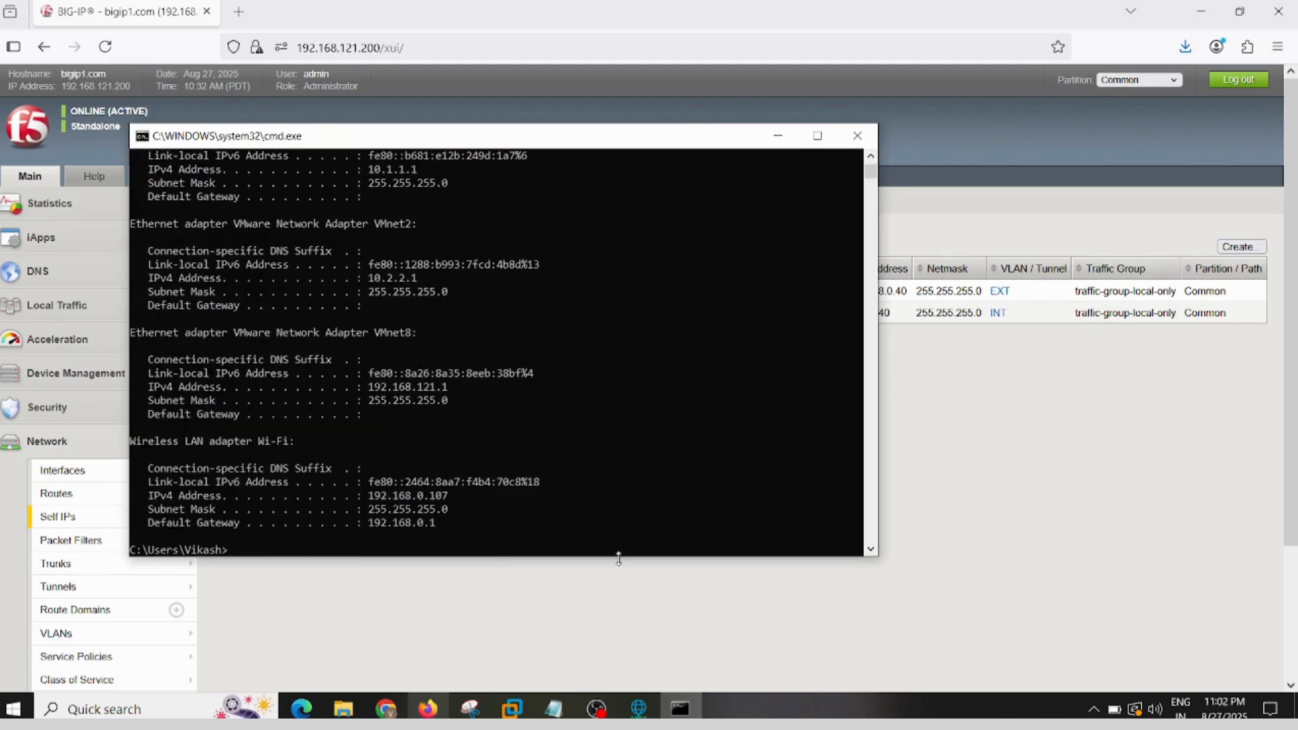
{"action": "double_click", "coordinate": [420, 497]}
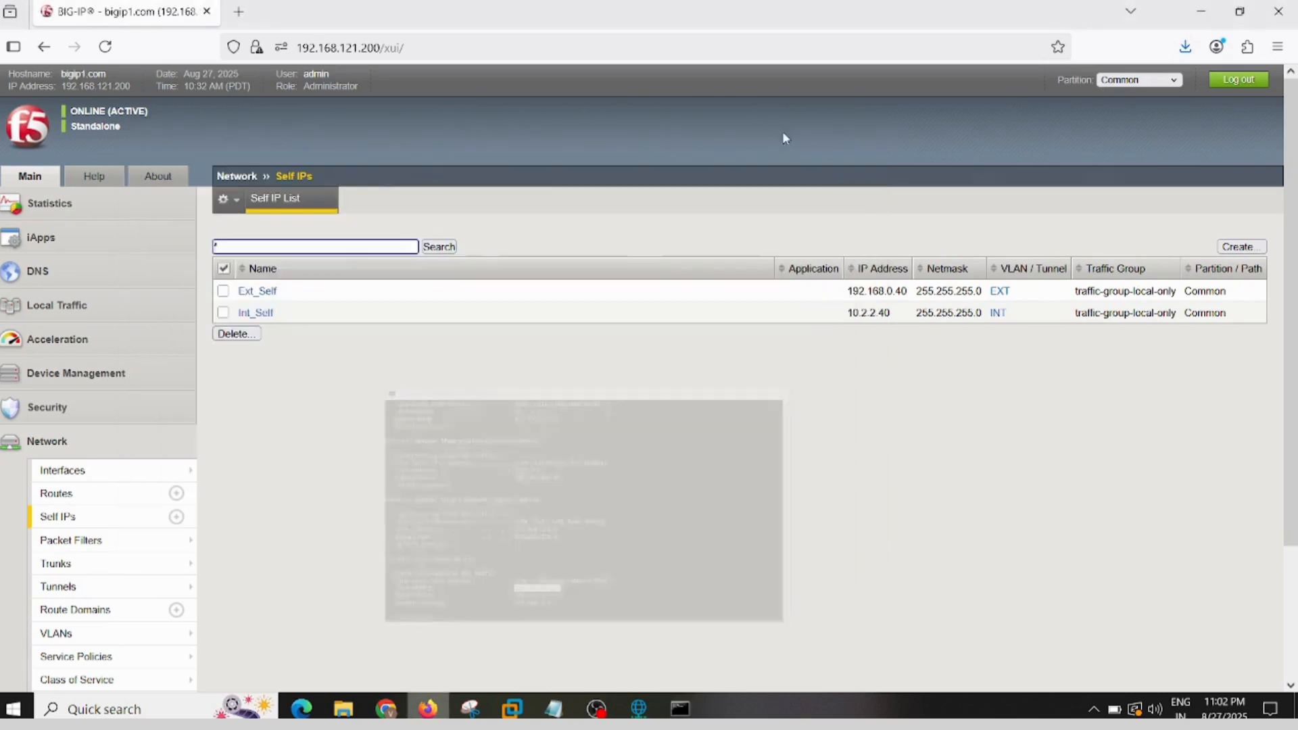
{"action": "left_click", "coordinate": [778, 135]}
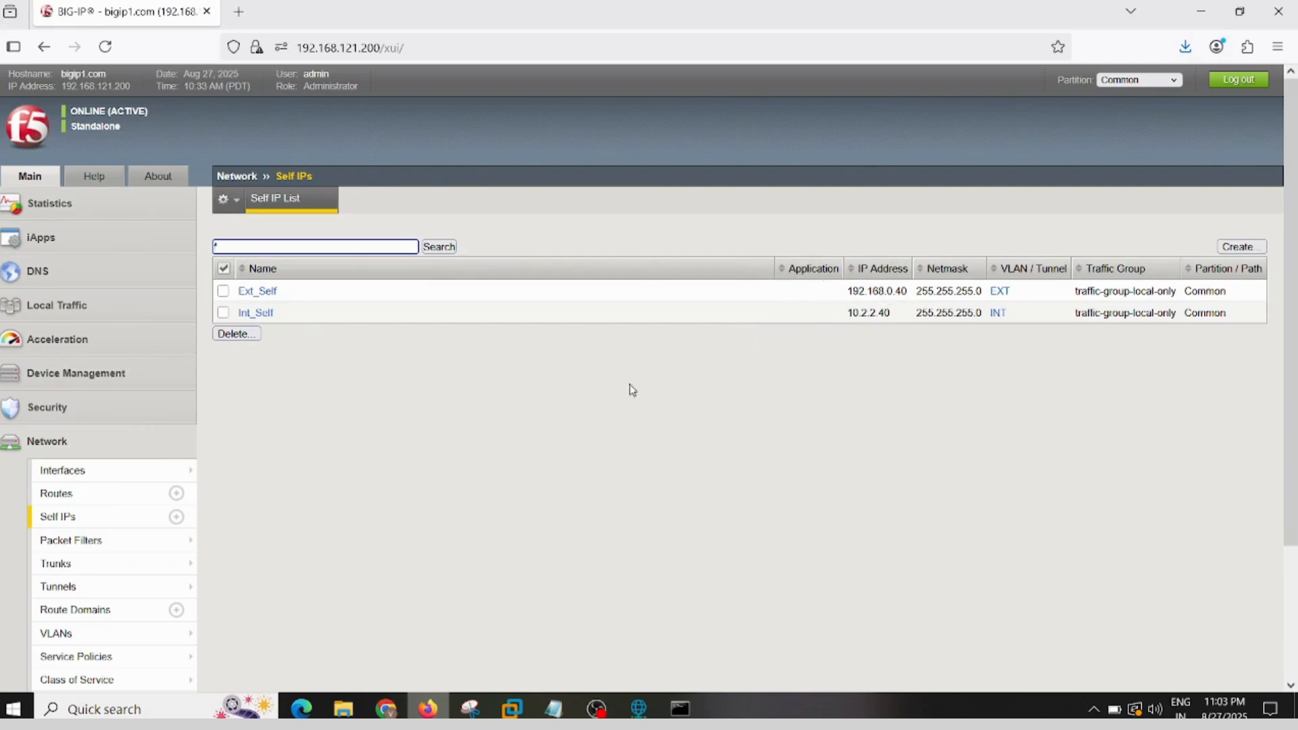
Step: Expand the Local Traffic section and look over its Pools and Virtual Servers entries
{"action": "left_click", "coordinate": [51, 308]}
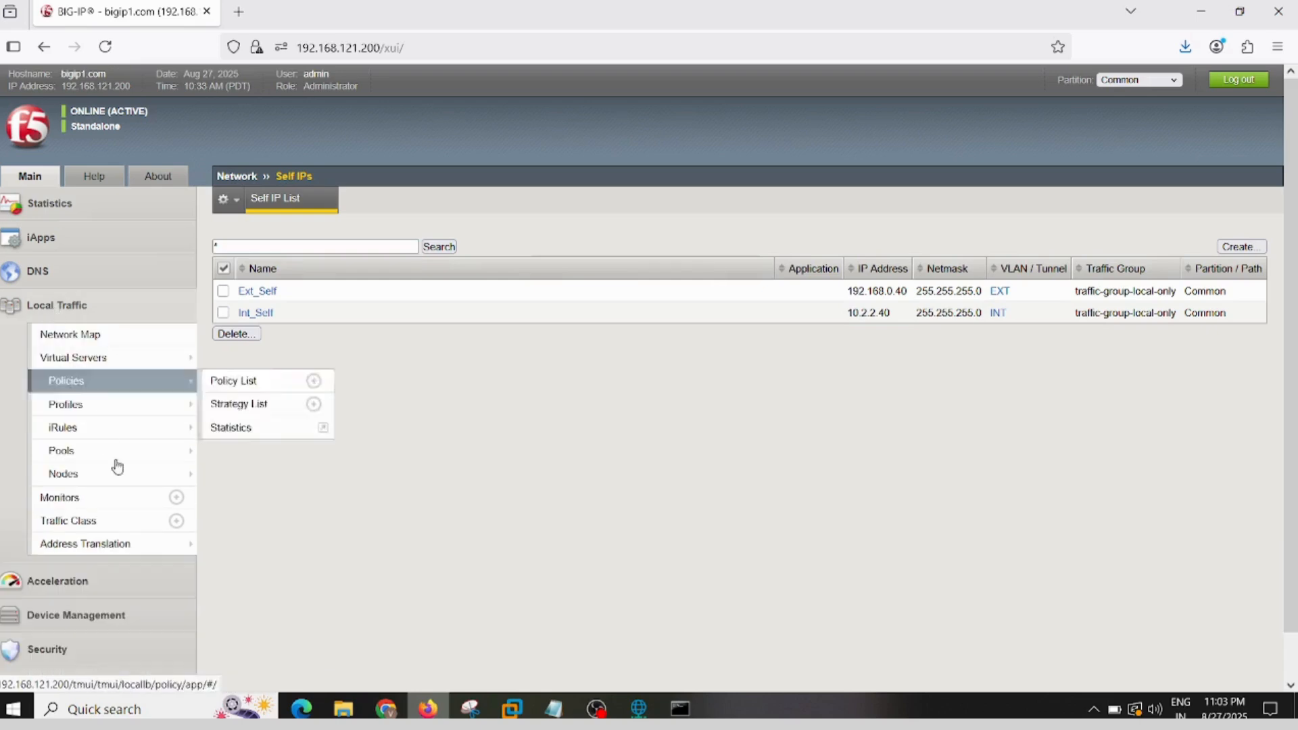
{"action": "mouse_move", "coordinate": [135, 461]}
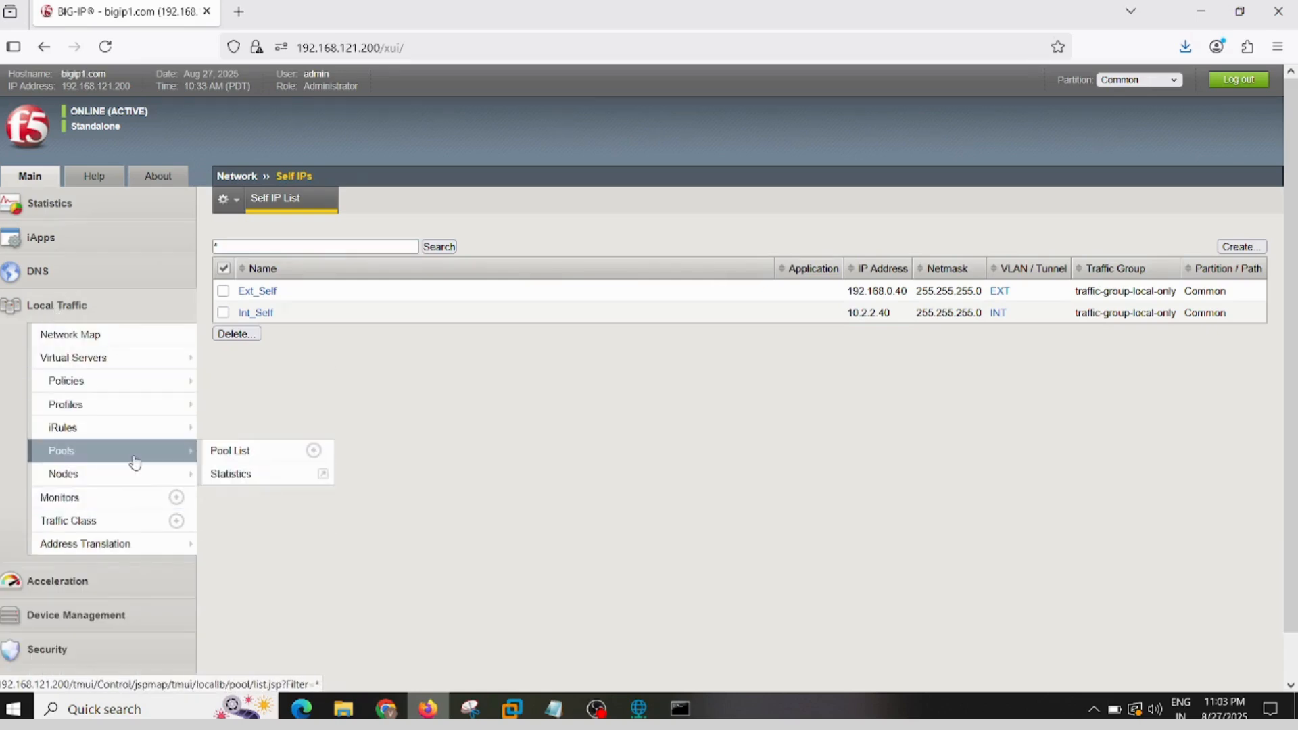
{"action": "mouse_move", "coordinate": [113, 369]}
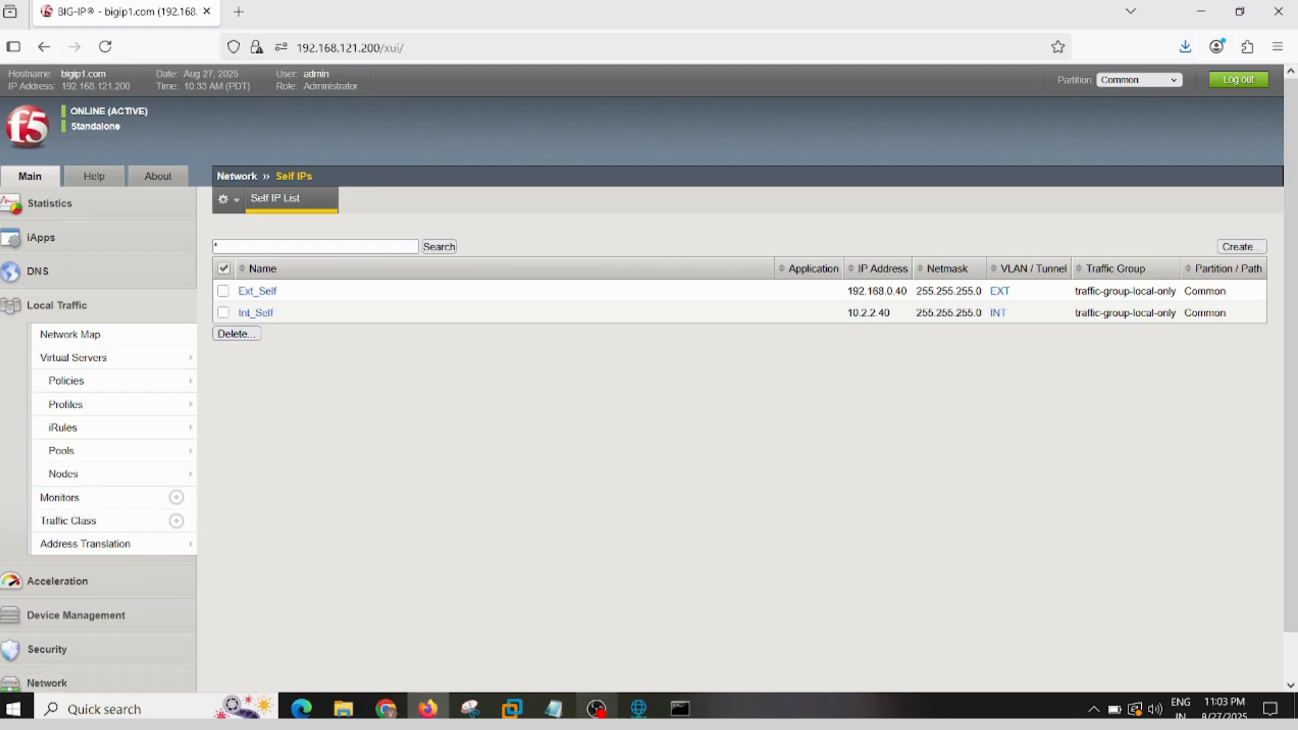
Step: Switch to Notepad and review the Nodes entry and the Green, Red and Blue server addresses
{"action": "left_click", "coordinate": [553, 708]}
{"action": "left_click", "coordinate": [283, 342]}
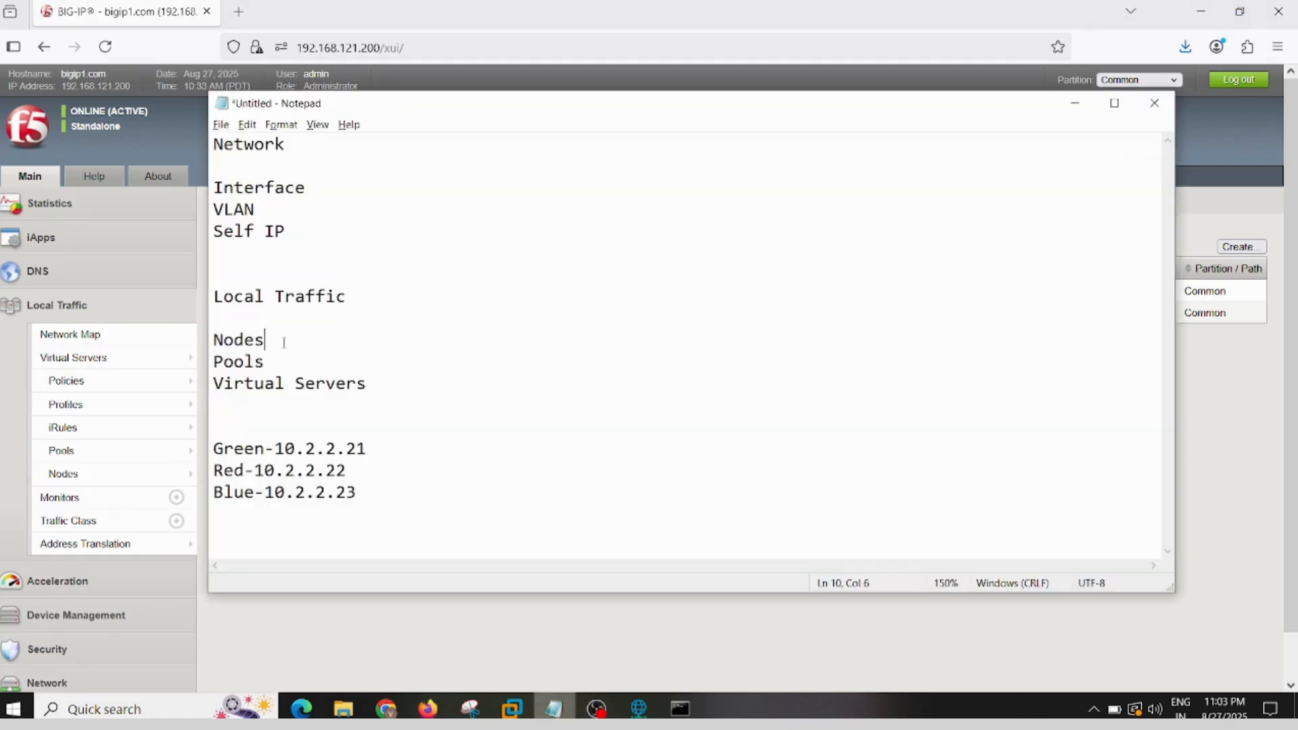
{"action": "double_click", "coordinate": [284, 342]}
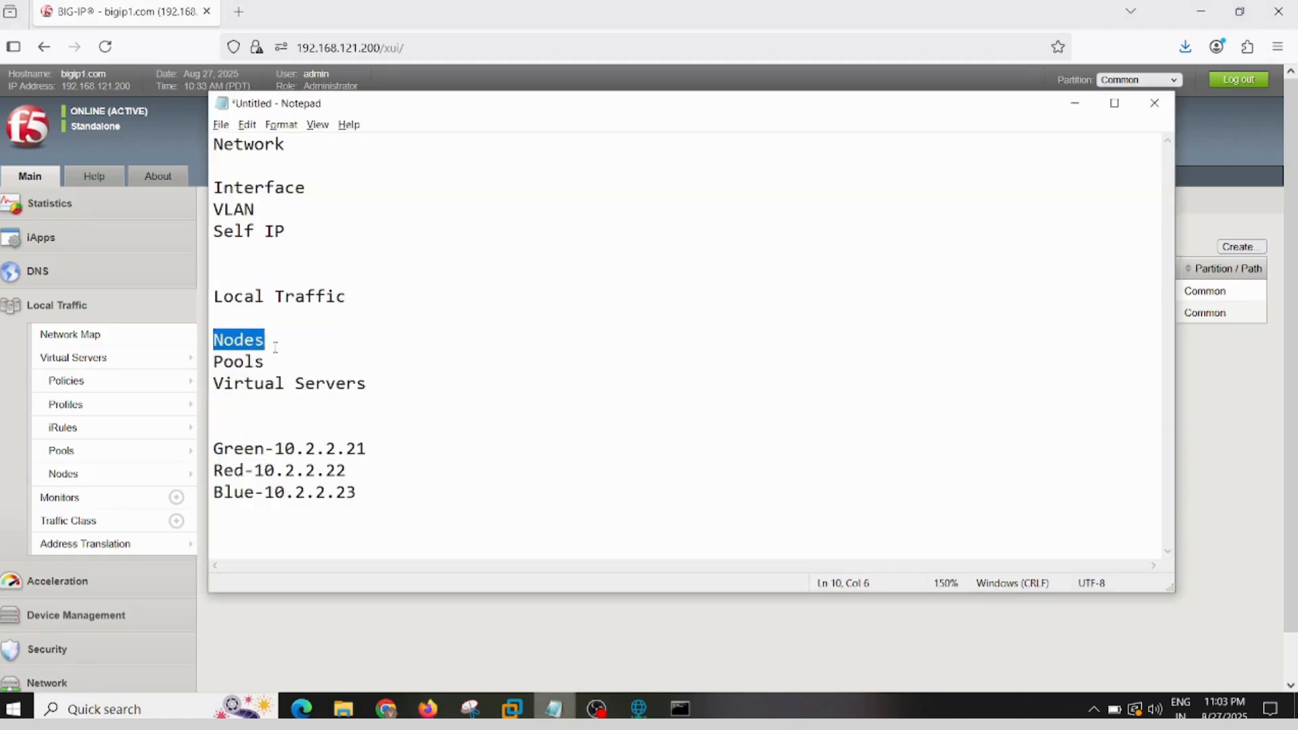
{"action": "left_click", "coordinate": [277, 340]}
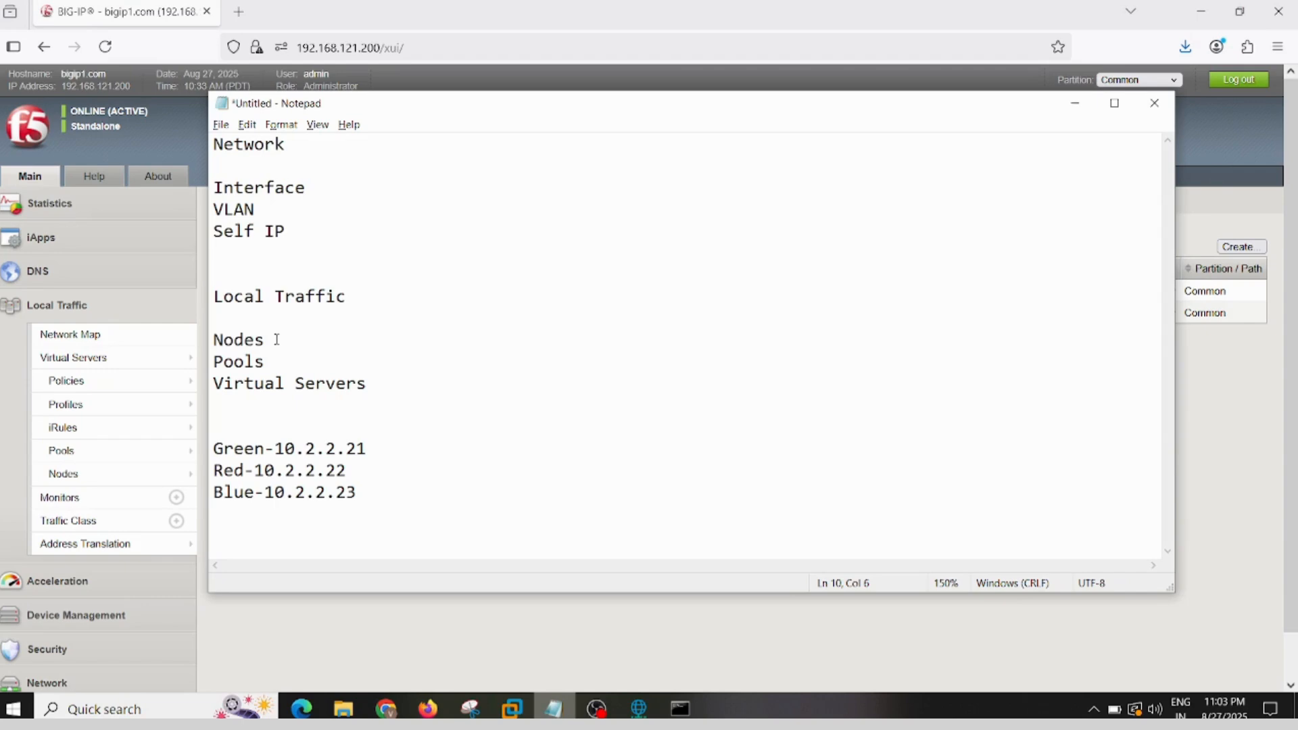
{"action": "left_click_drag", "start_coordinate": [366, 449], "coordinate": [271, 449]}
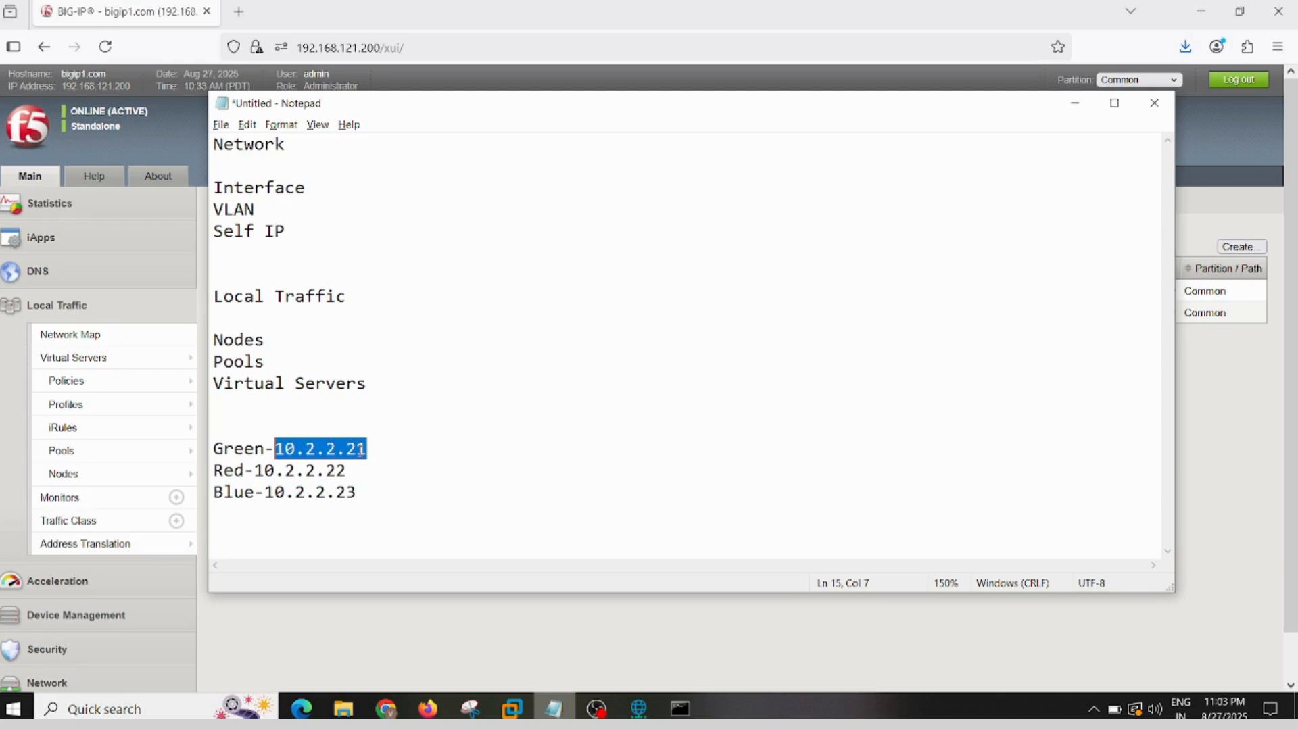
{"action": "left_click_drag", "start_coordinate": [386, 450], "coordinate": [217, 448]}
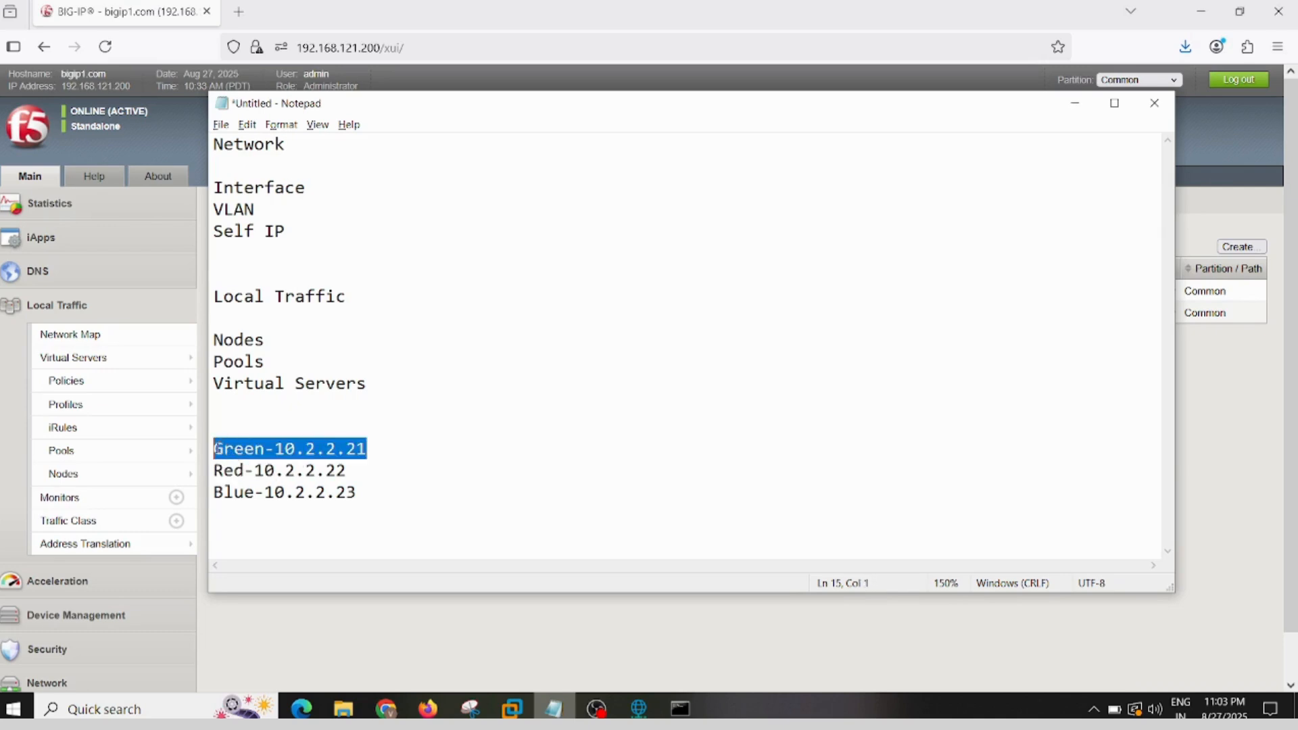
{"action": "left_click", "coordinate": [365, 468]}
{"action": "left_click", "coordinate": [214, 492]}
{"action": "key", "text": "shift+Up"}
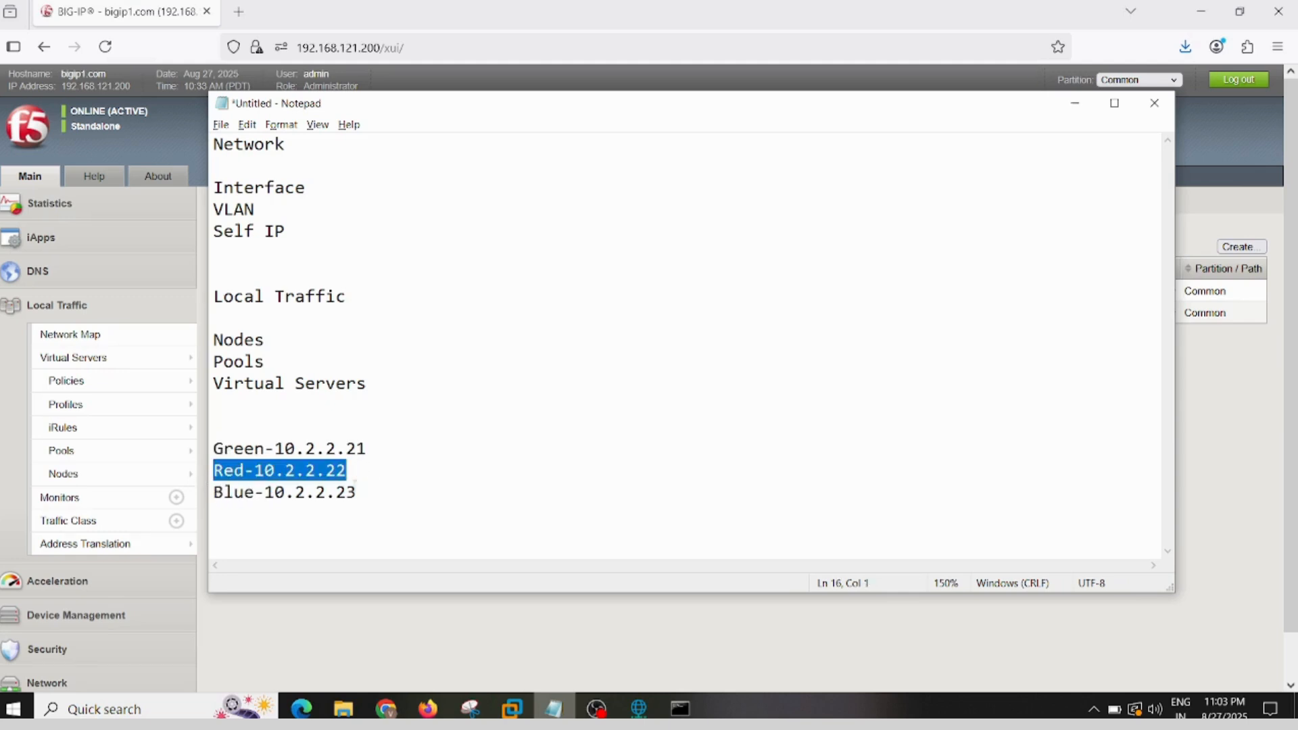
{"action": "left_click_drag", "start_coordinate": [374, 492], "coordinate": [214, 492]}
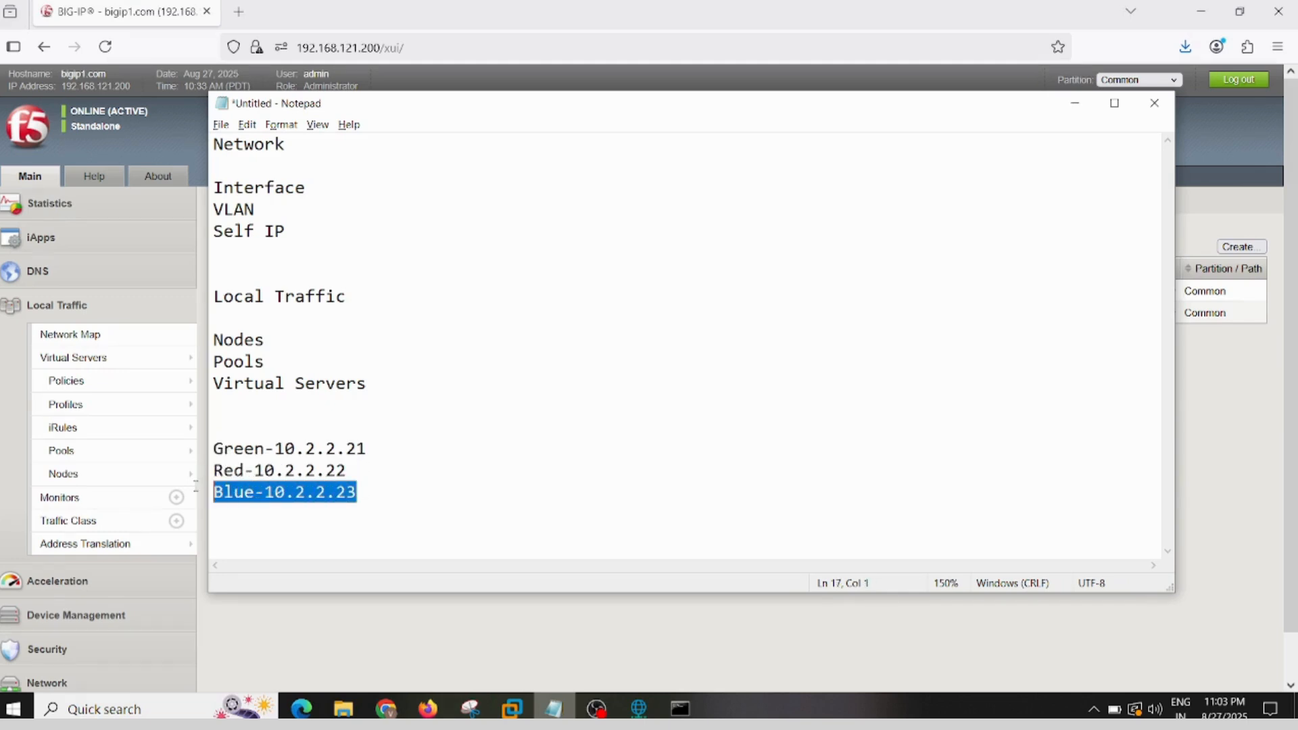
{"action": "left_click", "coordinate": [459, 412]}
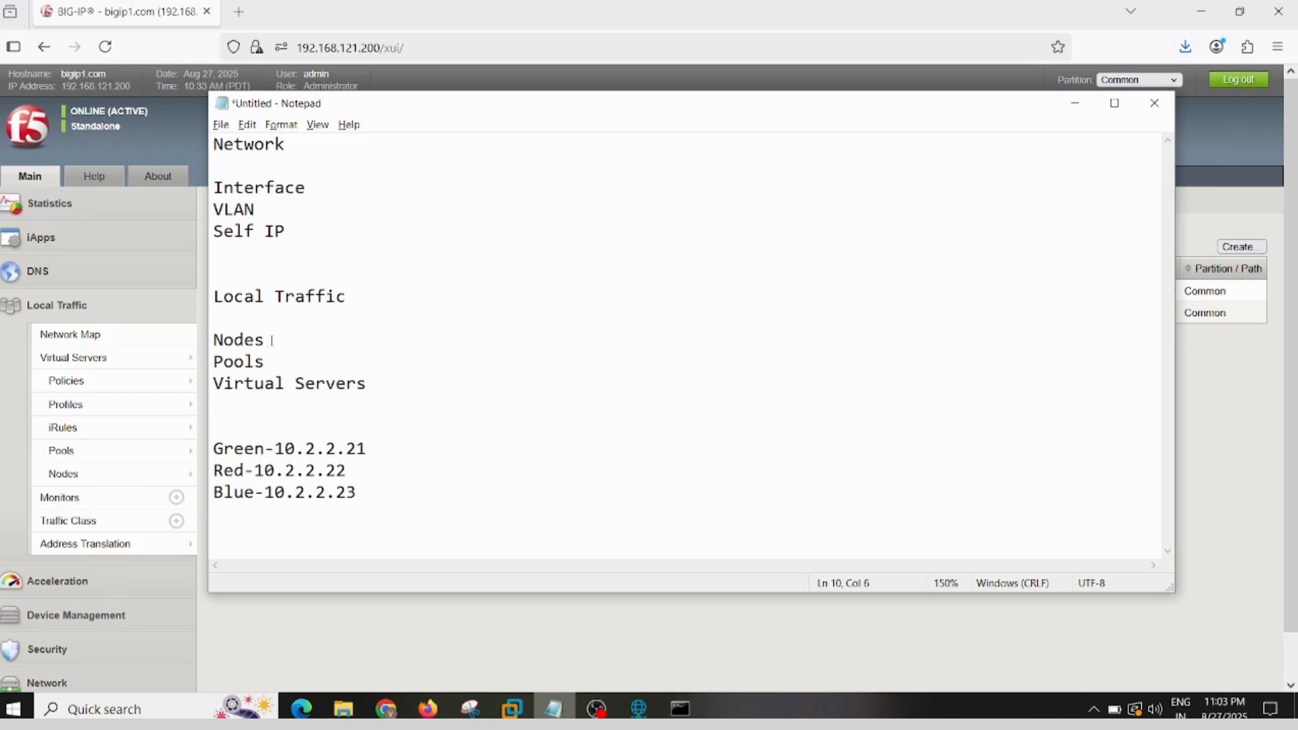
Step: Add the heading "HTTP:" above the Green, Red and Blue server addresses in the notes
{"action": "left_click", "coordinate": [276, 363]}
{"action": "left_click", "coordinate": [356, 409]}
{"action": "key", "text": "Return"}
{"action": "key", "text": "Return"}
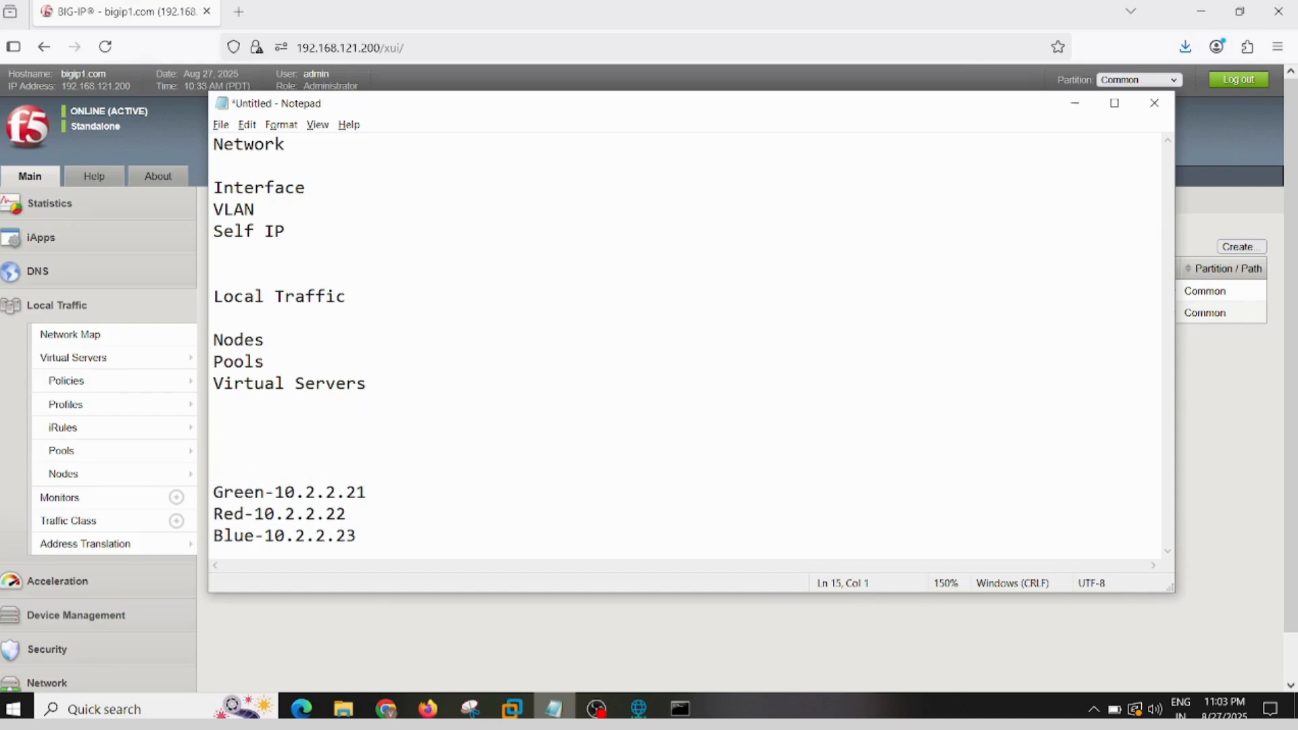
{"action": "type", "text": "HTTP:"}
Step: Highlight the HTTP heading and the Green, Red and Blue server lines to review them
{"action": "left_click_drag", "start_coordinate": [390, 548], "coordinate": [213, 494]}
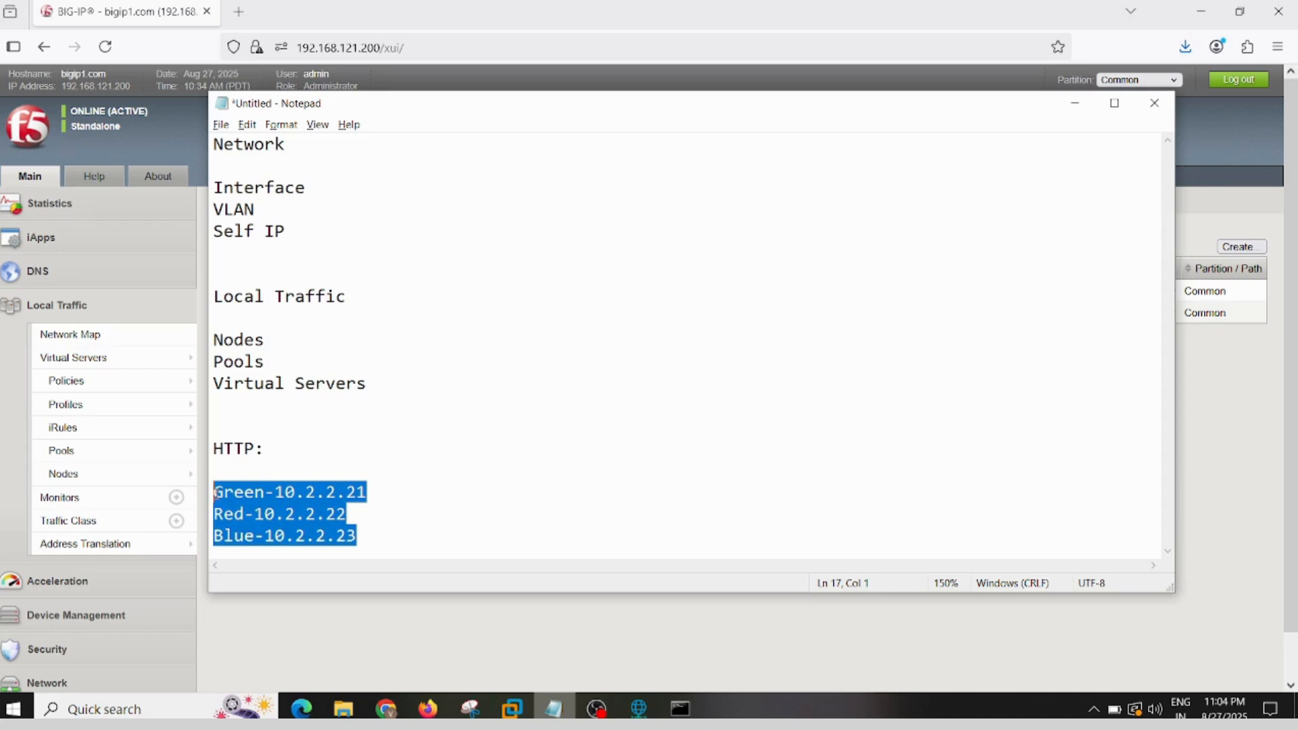
{"action": "left_click_drag", "start_coordinate": [215, 449], "coordinate": [364, 541]}
{"action": "left_click", "coordinate": [394, 520]}
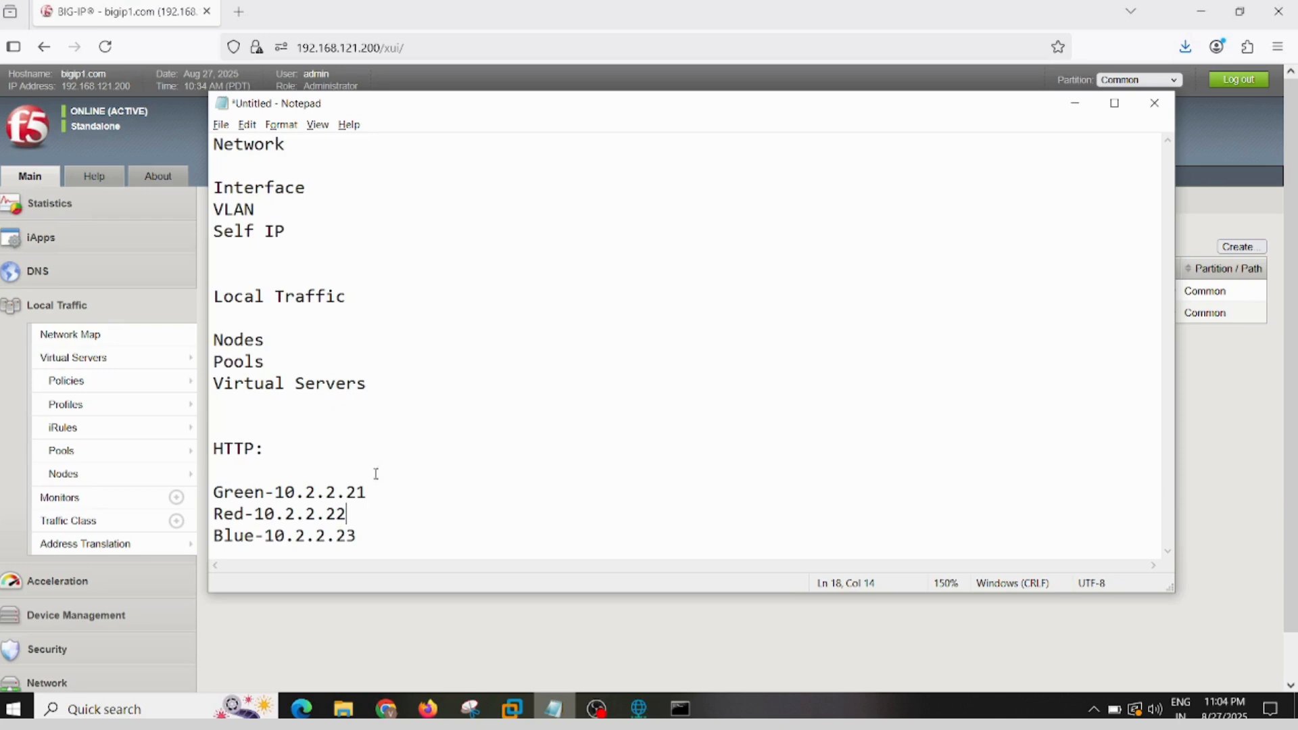
{"action": "left_click_drag", "start_coordinate": [389, 537], "coordinate": [204, 484]}
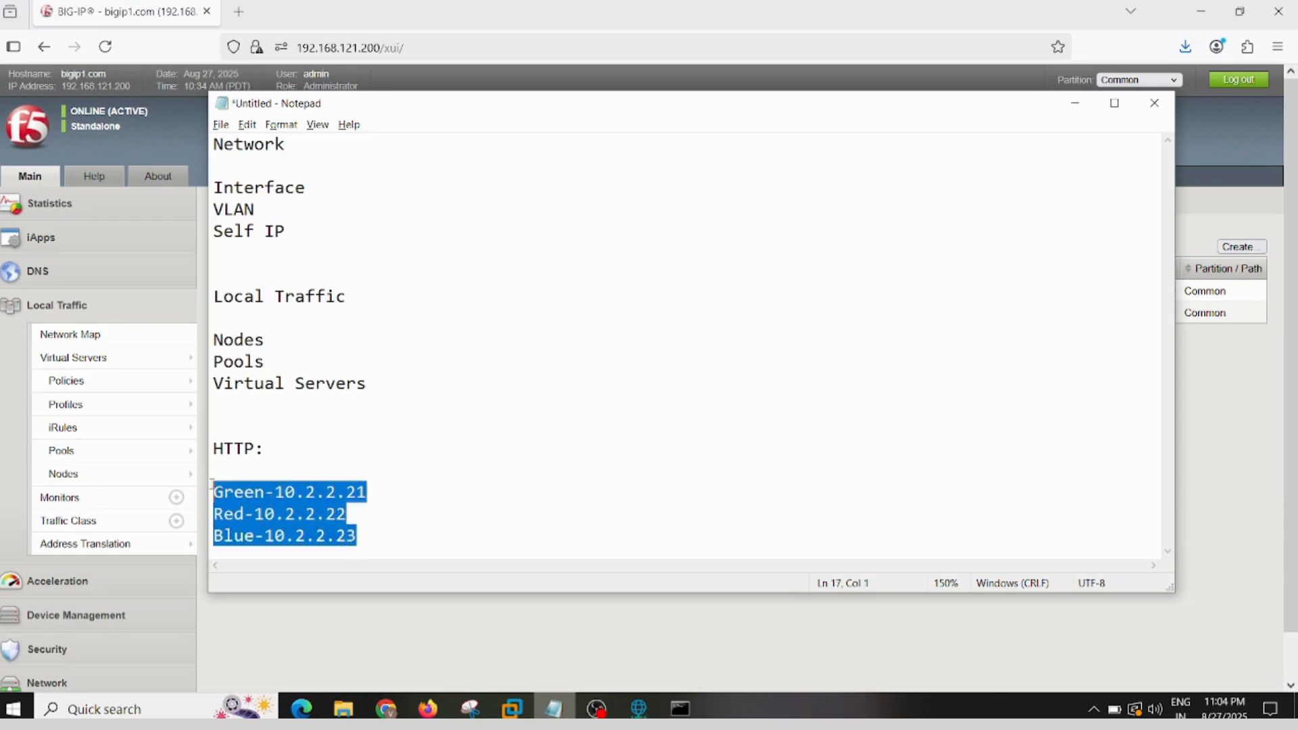
Step: Review the Virtual Servers entry and the HTTP server addresses in the notes, then return to the BIG-IP page
{"action": "left_click", "coordinate": [378, 382]}
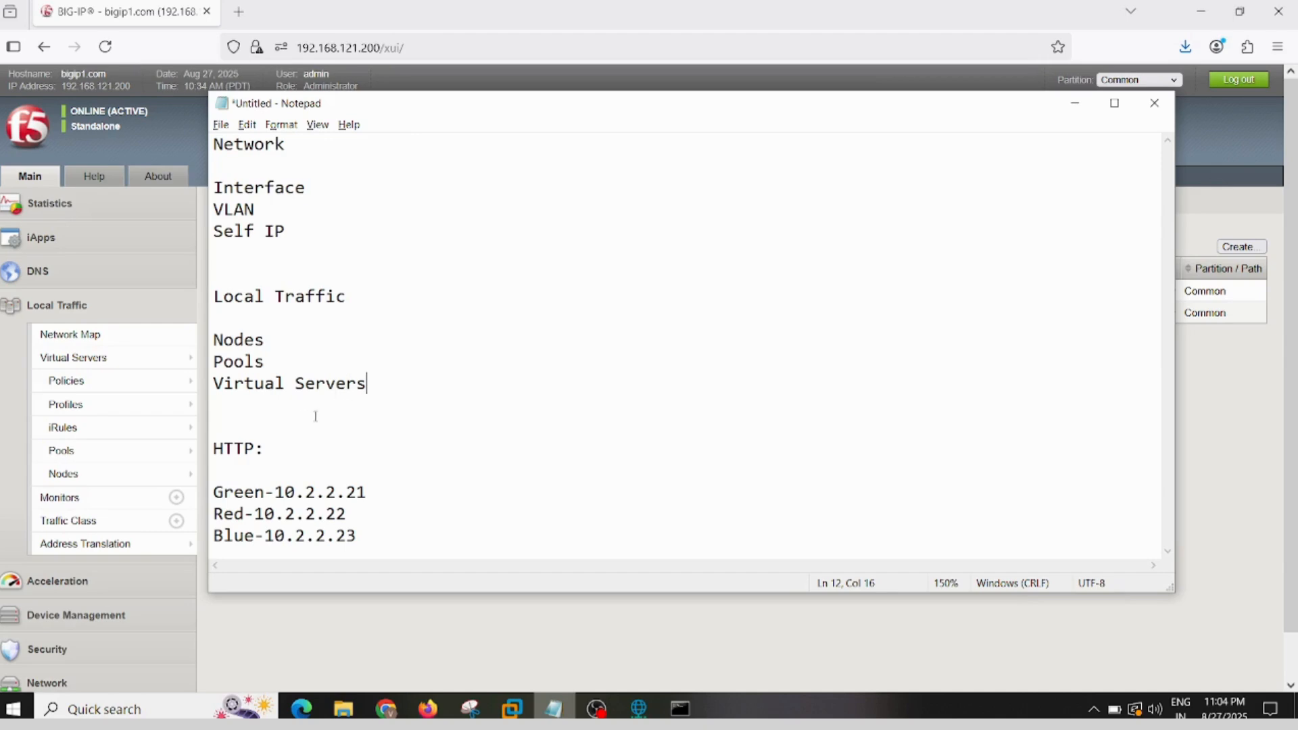
{"action": "left_click_drag", "start_coordinate": [214, 448], "coordinate": [371, 530]}
{"action": "left_click", "coordinate": [371, 529]}
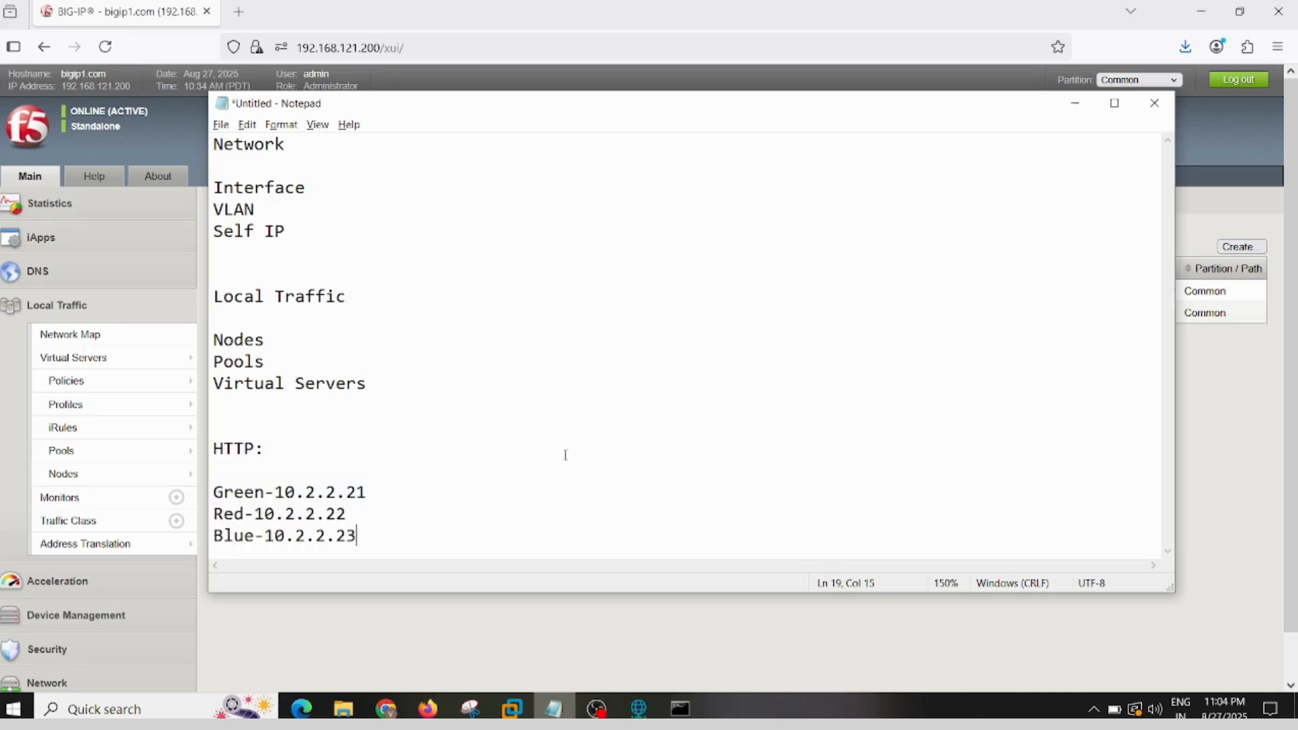
{"action": "left_click", "coordinate": [1062, 114]}
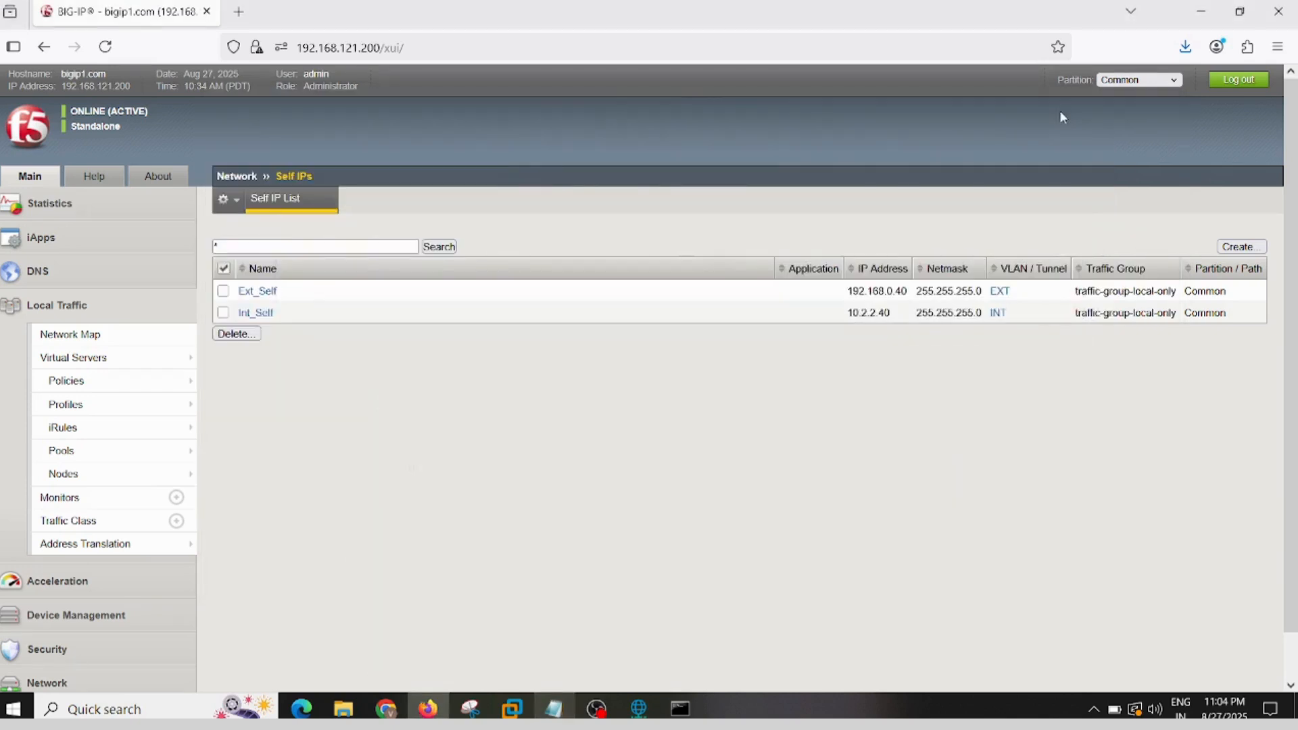
Step: Look over the Local Traffic node list and pool list
{"action": "left_click", "coordinate": [119, 482]}
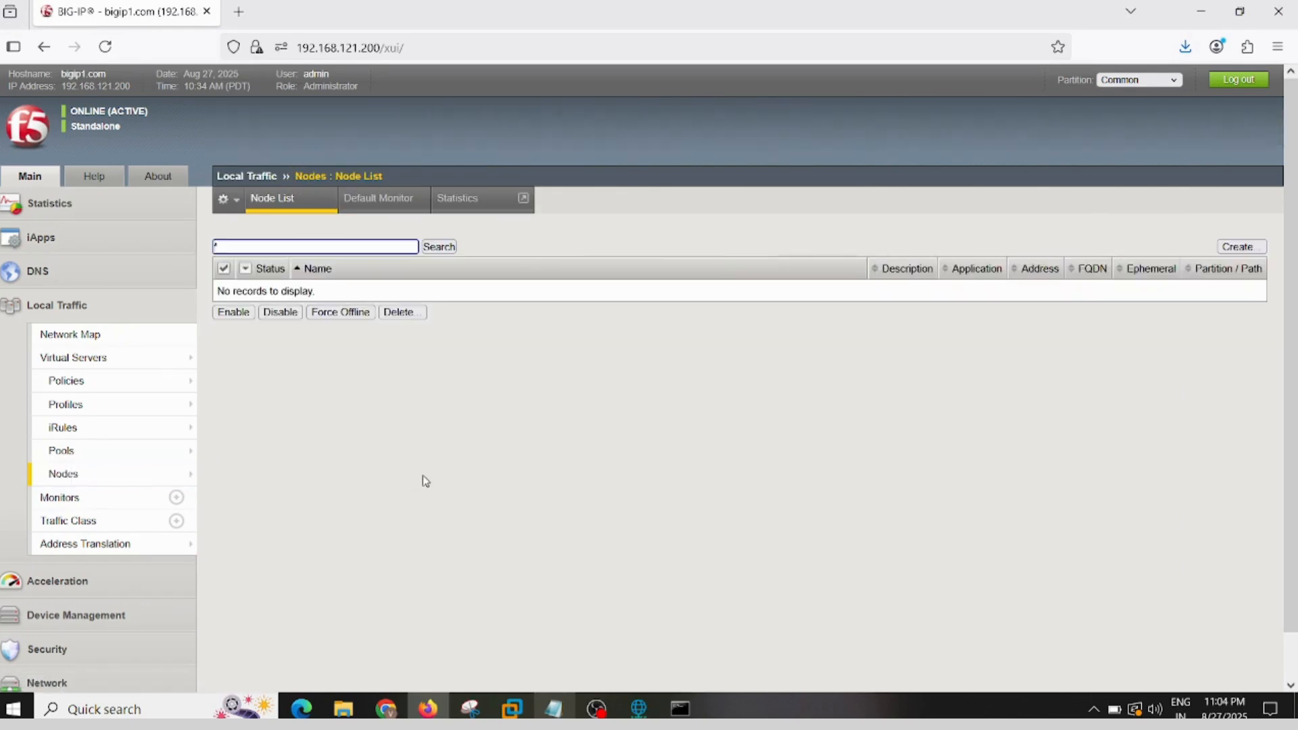
{"action": "left_click", "coordinate": [84, 462]}
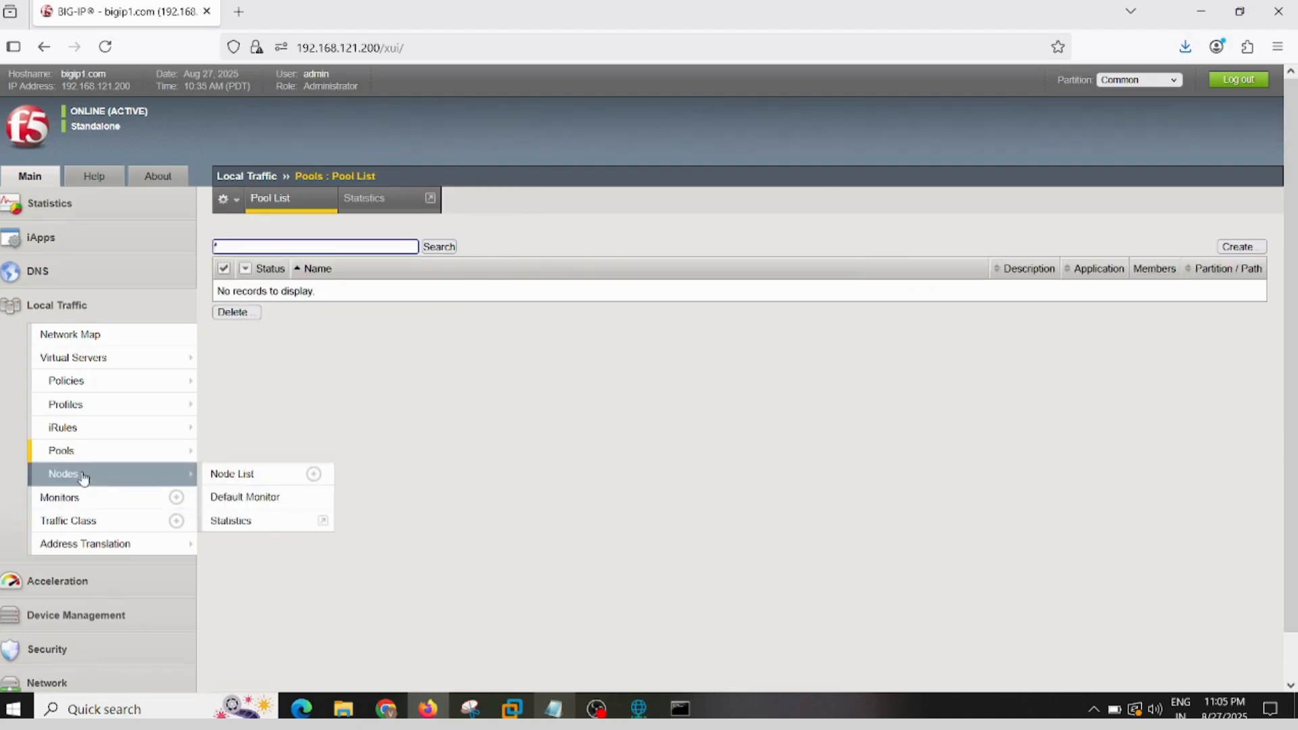
{"action": "left_click", "coordinate": [82, 481]}
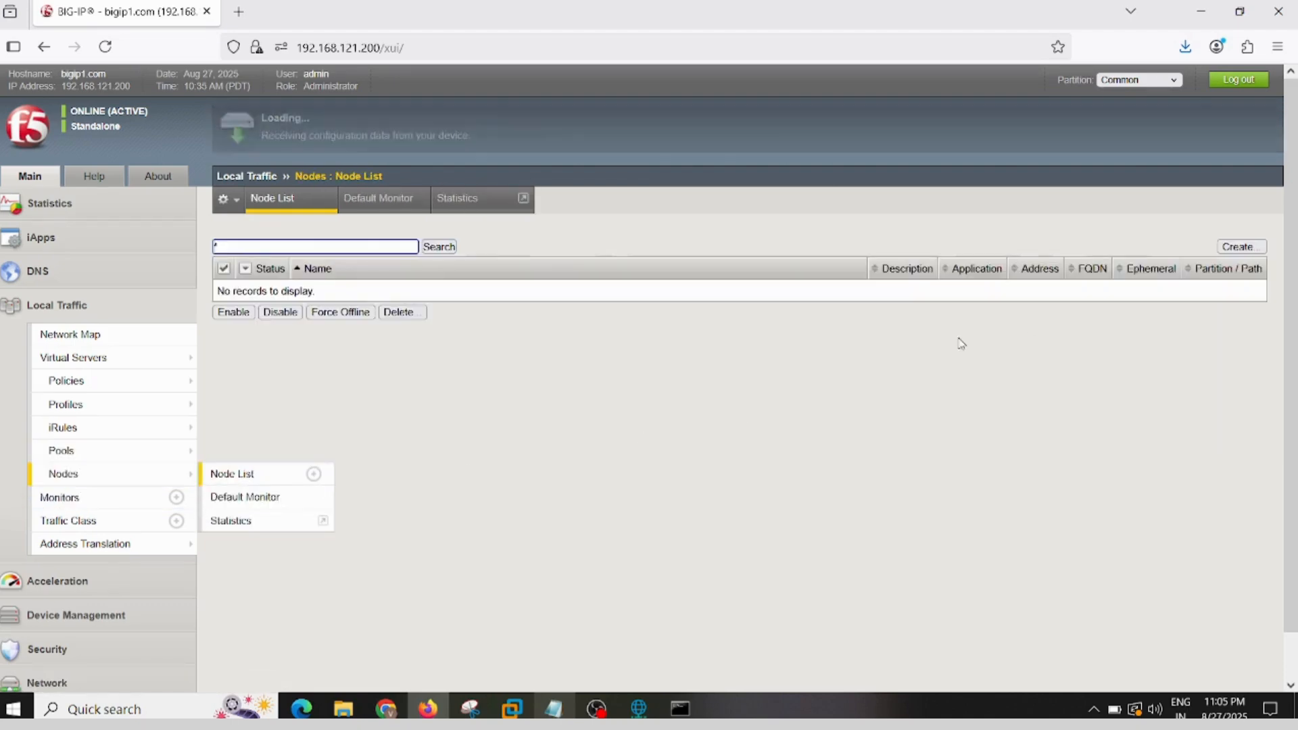
Step: Open a new node form and examine its name, address, health monitor and ratio settings
{"action": "left_click", "coordinate": [1239, 248]}
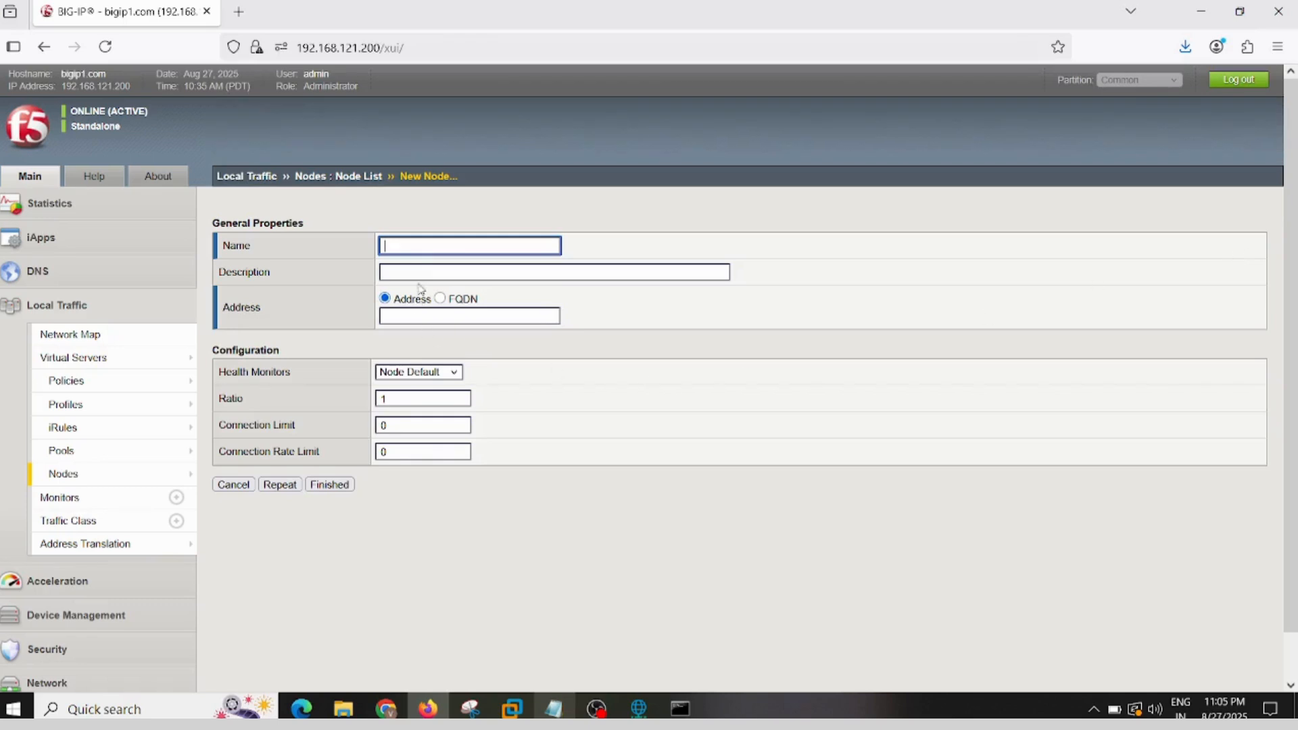
{"action": "left_click", "coordinate": [432, 249]}
{"action": "left_click", "coordinate": [614, 237]}
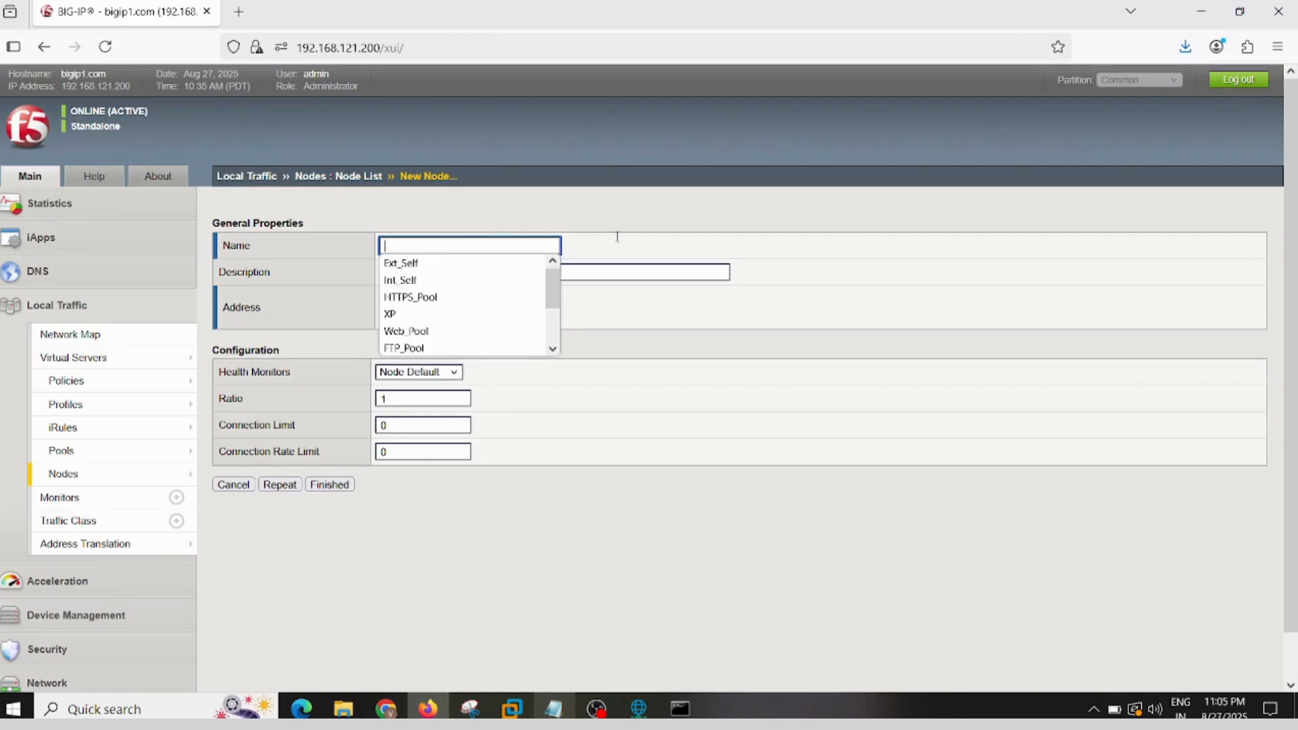
{"action": "left_click", "coordinate": [611, 242]}
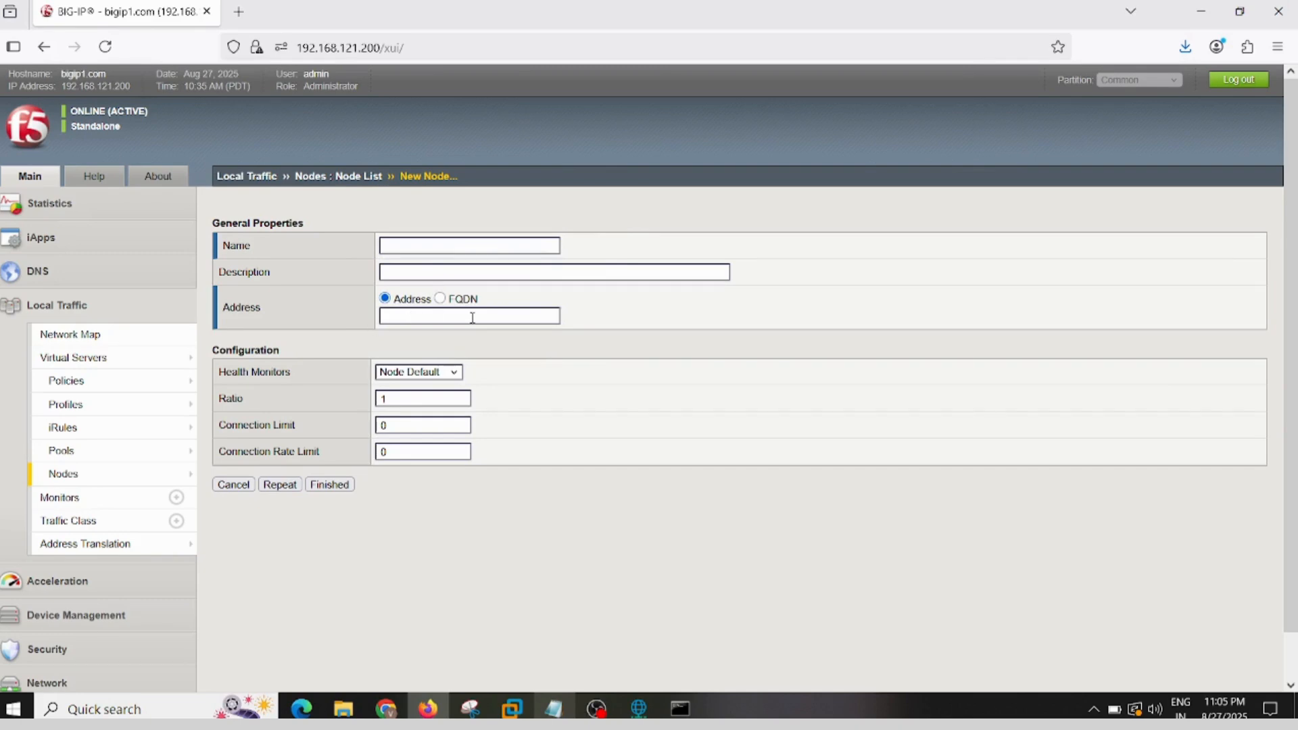
{"action": "left_click", "coordinate": [446, 375]}
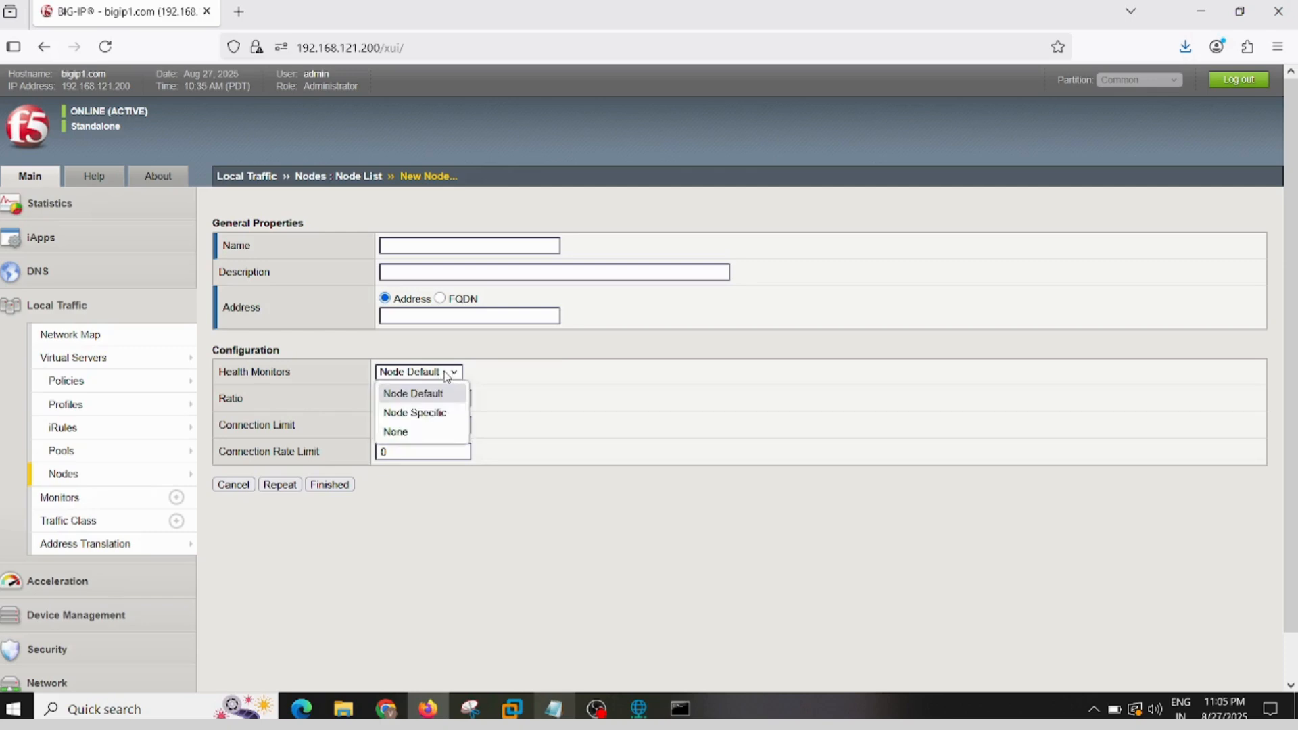
{"action": "left_click", "coordinate": [521, 372]}
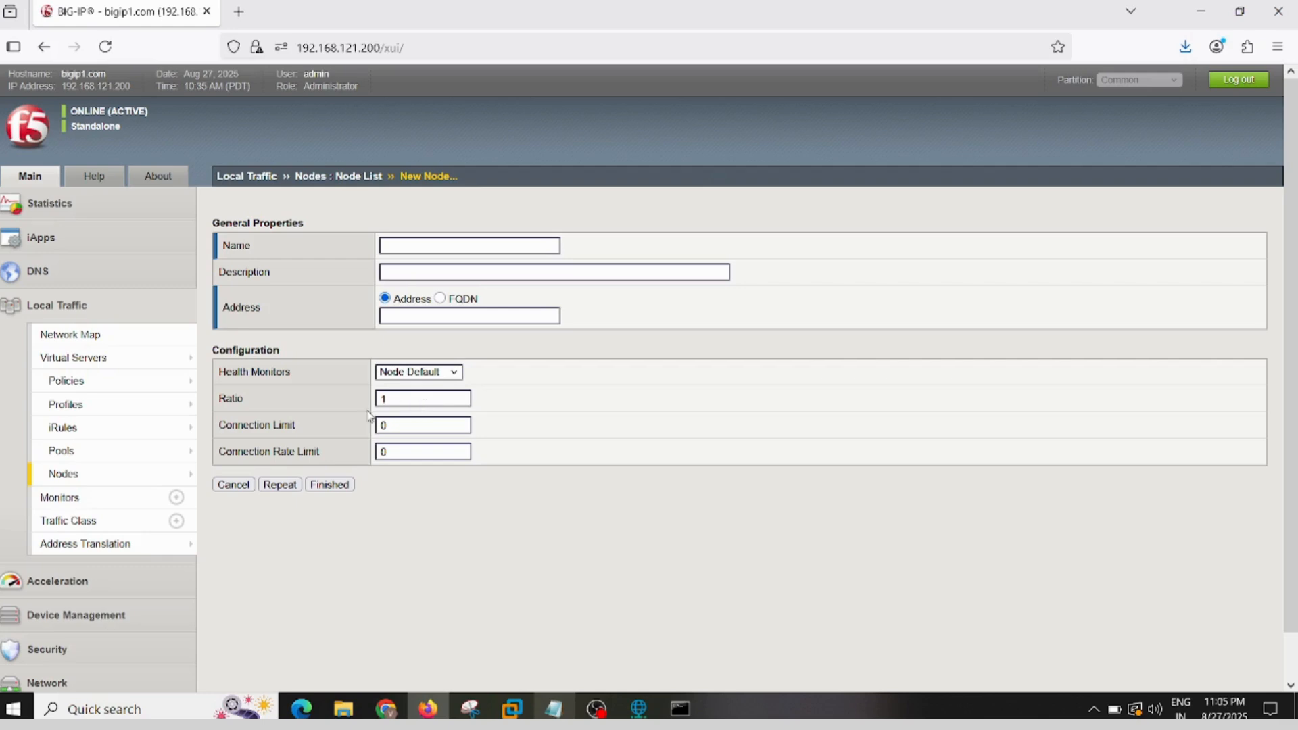
{"action": "double_click", "coordinate": [224, 400]}
Step: Start a new local traffic pool and name it HTTP_Pool
{"action": "left_click", "coordinate": [130, 457]}
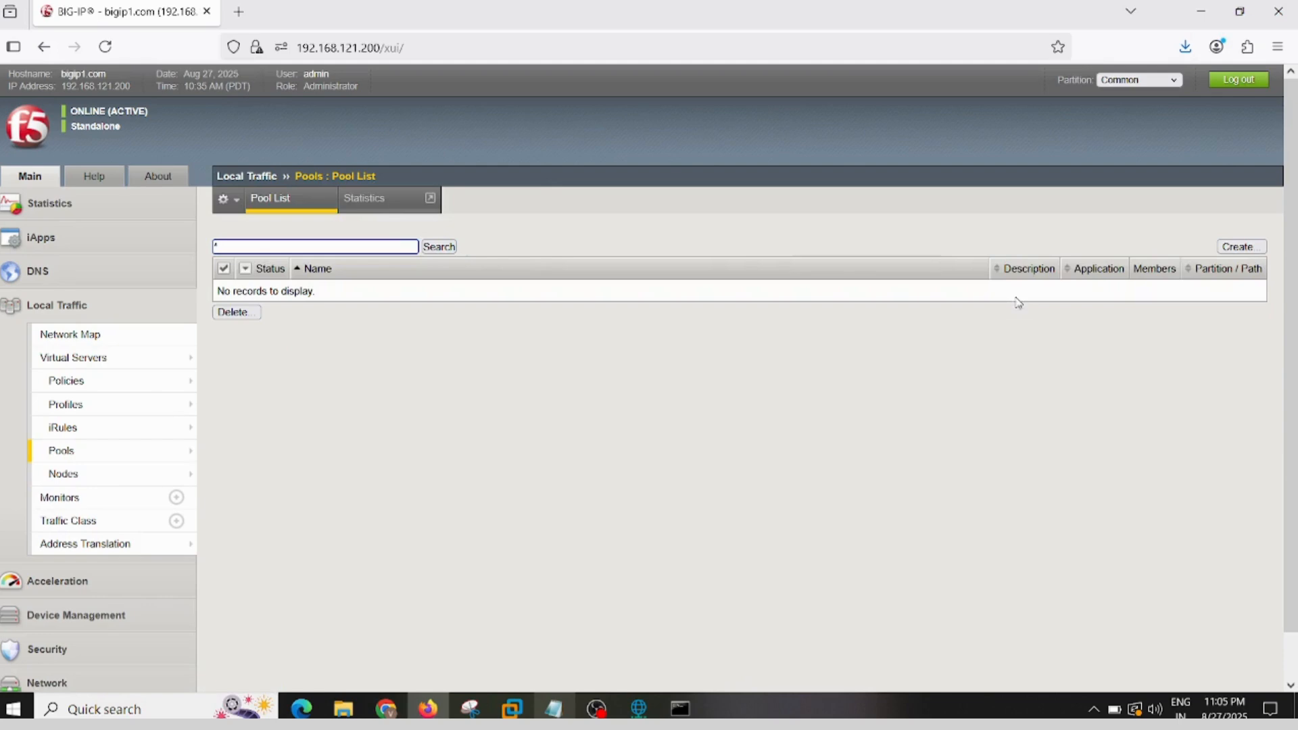
{"action": "left_click", "coordinate": [1253, 249]}
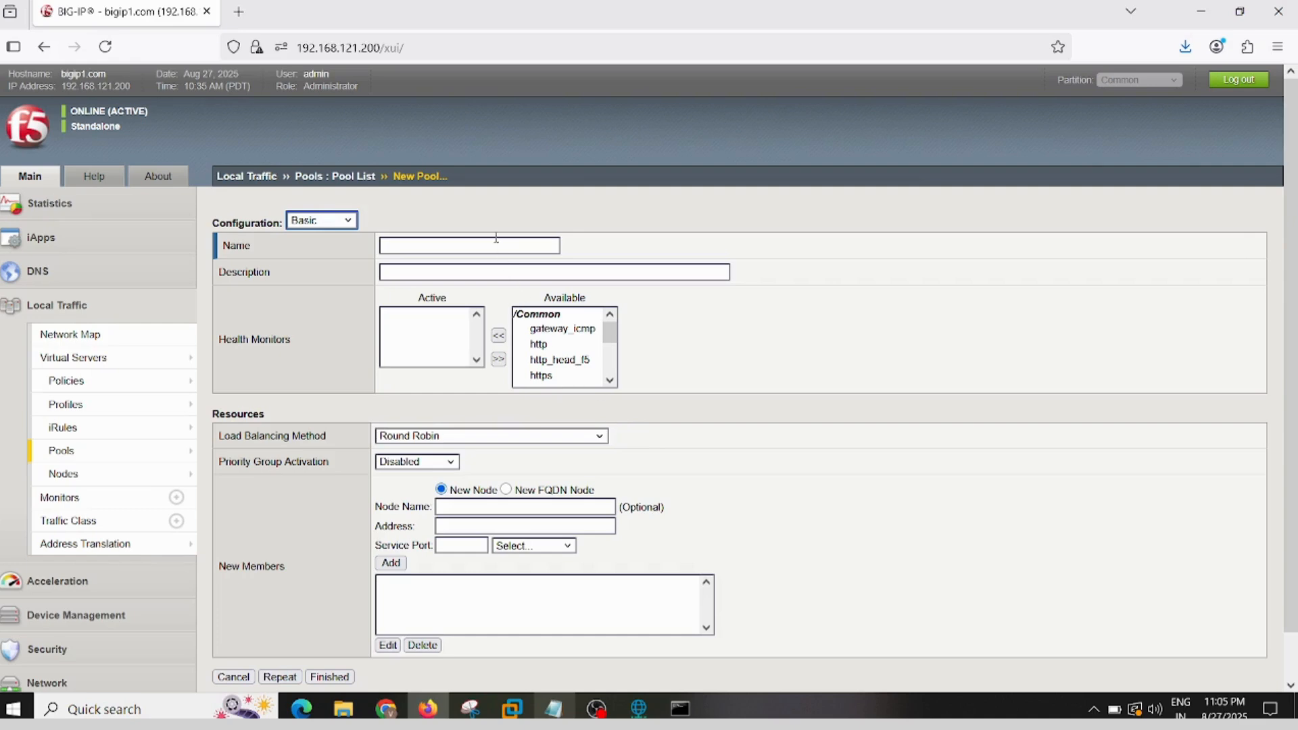
{"action": "left_click", "coordinate": [497, 241]}
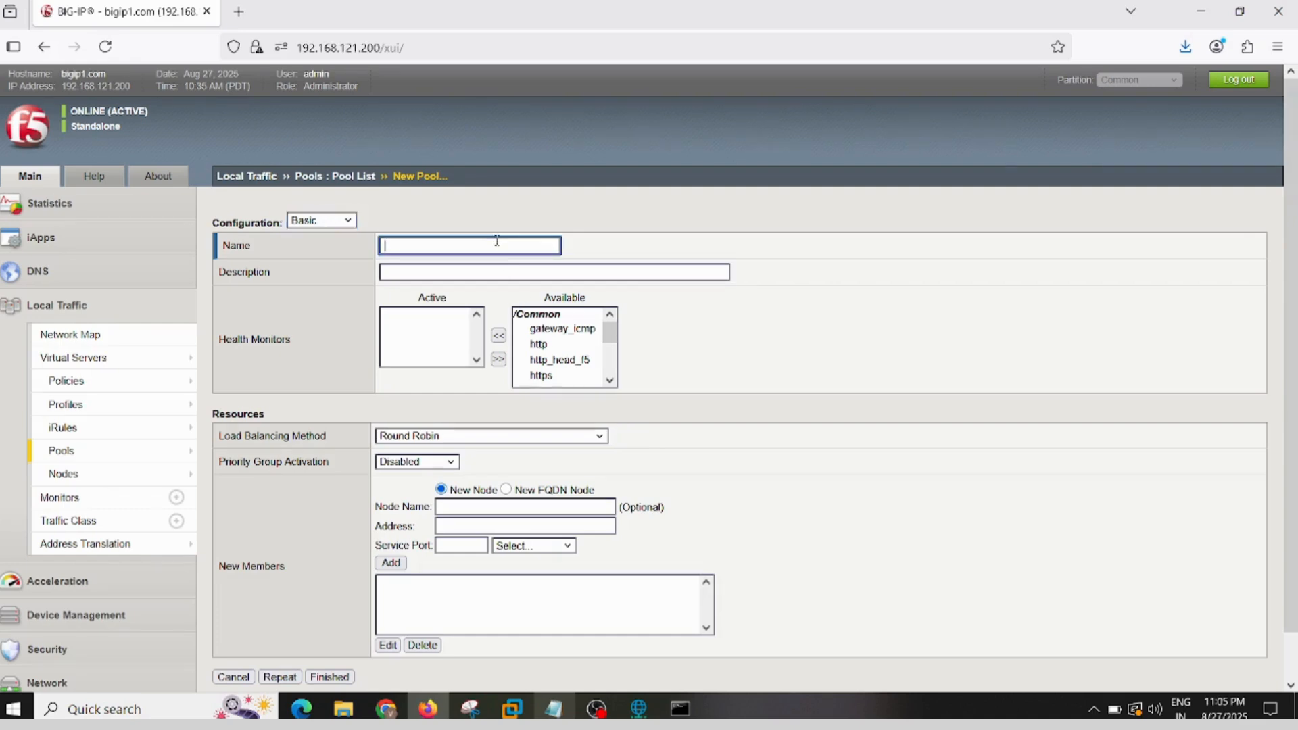
{"action": "type", "text": "hh"}
{"action": "type", "text": "ttp"}
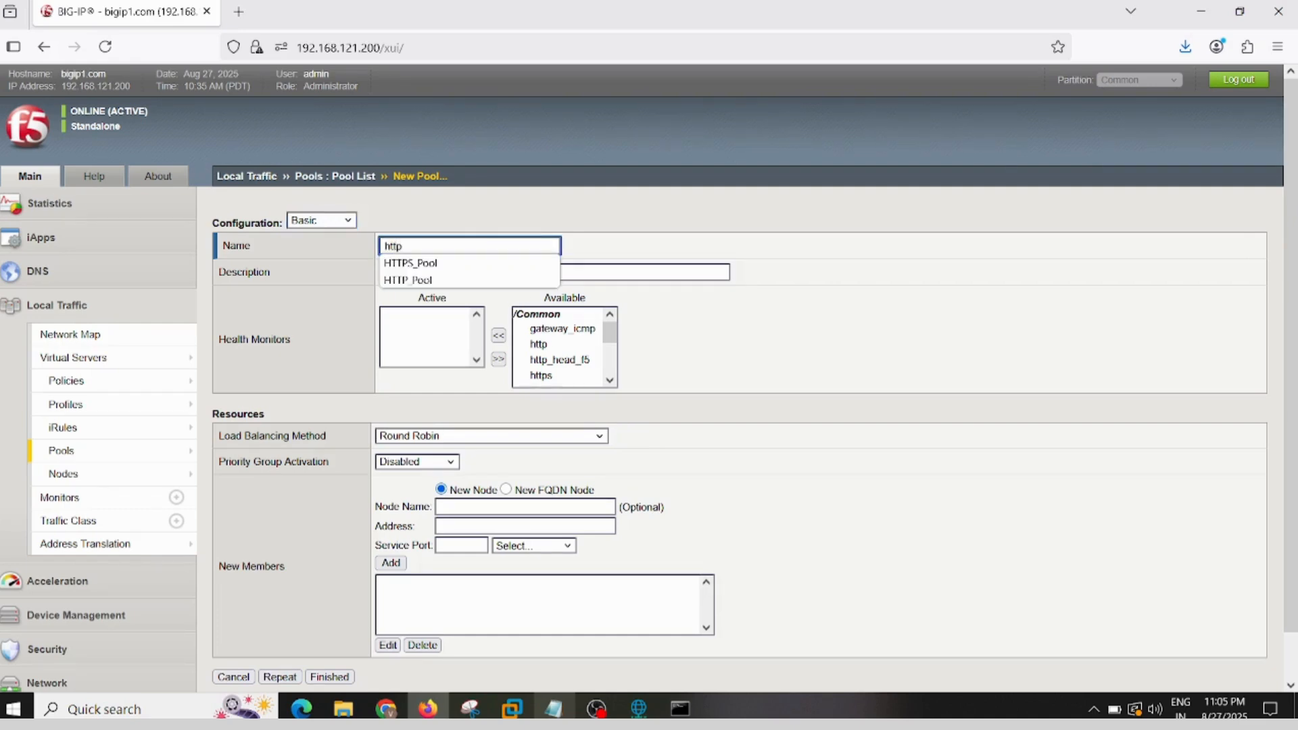
{"action": "left_click", "coordinate": [503, 284]}
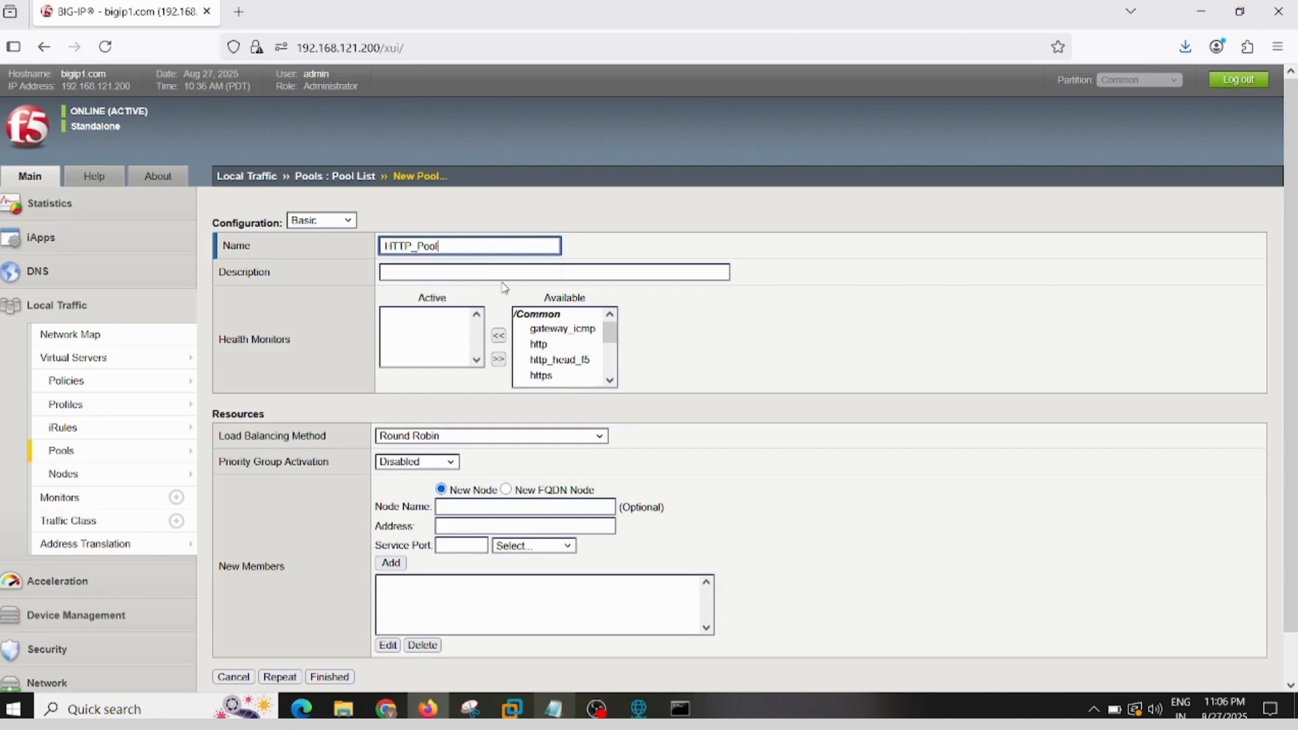
Step: Make tcp an active health monitor for HTTP_Pool
{"action": "scroll", "coordinate": [538, 359], "scroll_direction": "down", "scroll_amount": 3}
{"action": "left_click", "coordinate": [526, 347]}
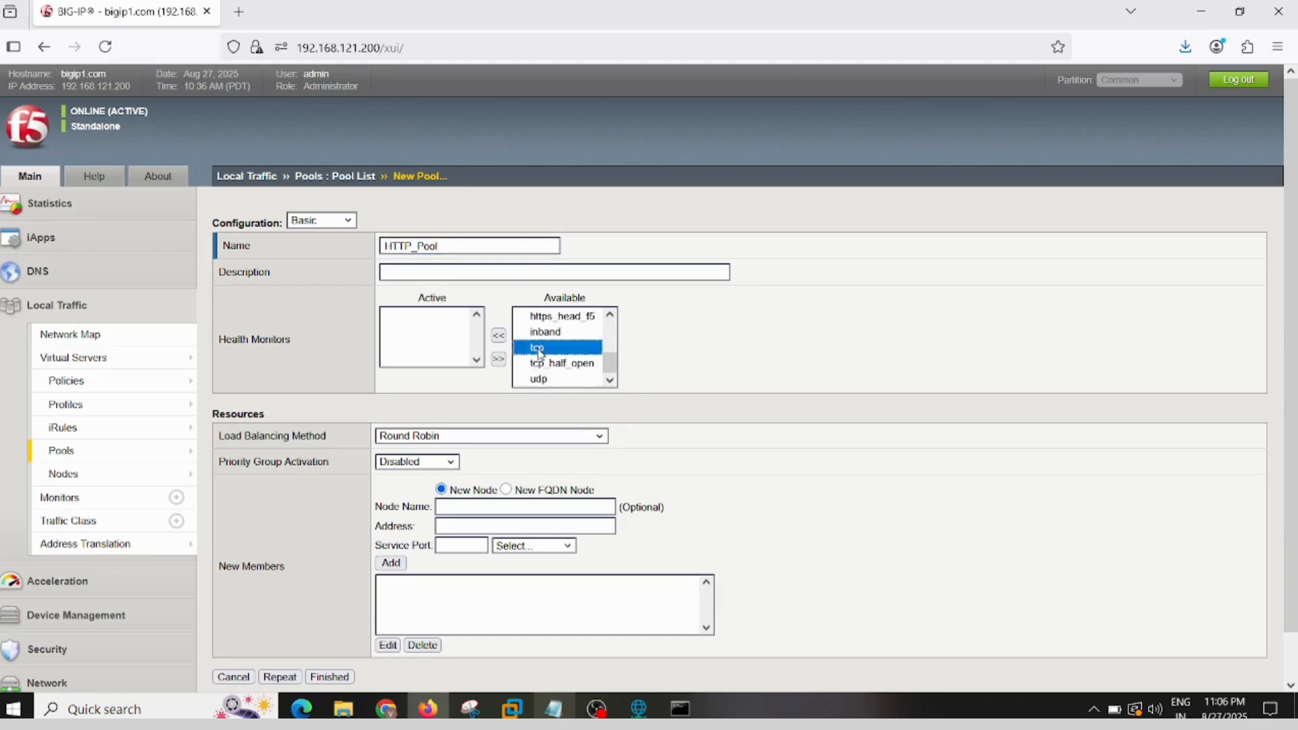
{"action": "left_click", "coordinate": [498, 336]}
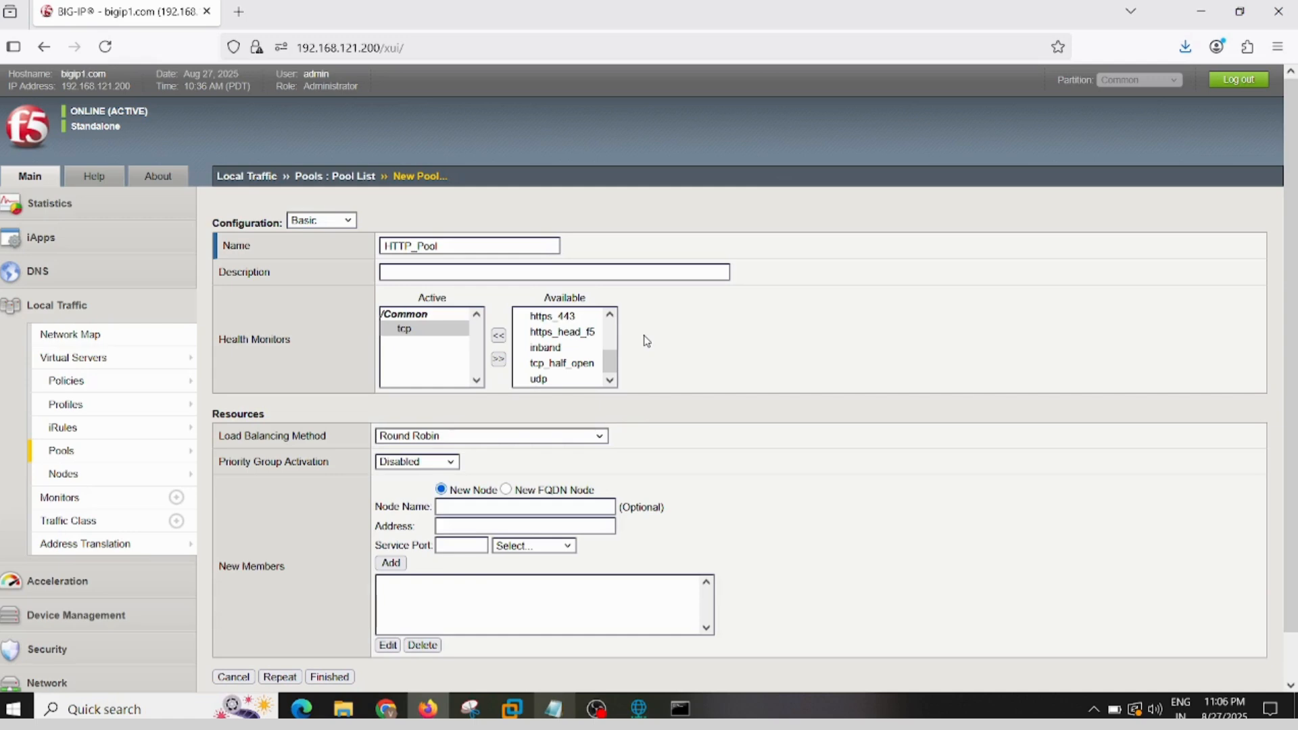
Step: Choose Round Robin as the load balancing method for HTTP_Pool
{"action": "scroll", "coordinate": [645, 341], "scroll_direction": "down", "scroll_amount": 1}
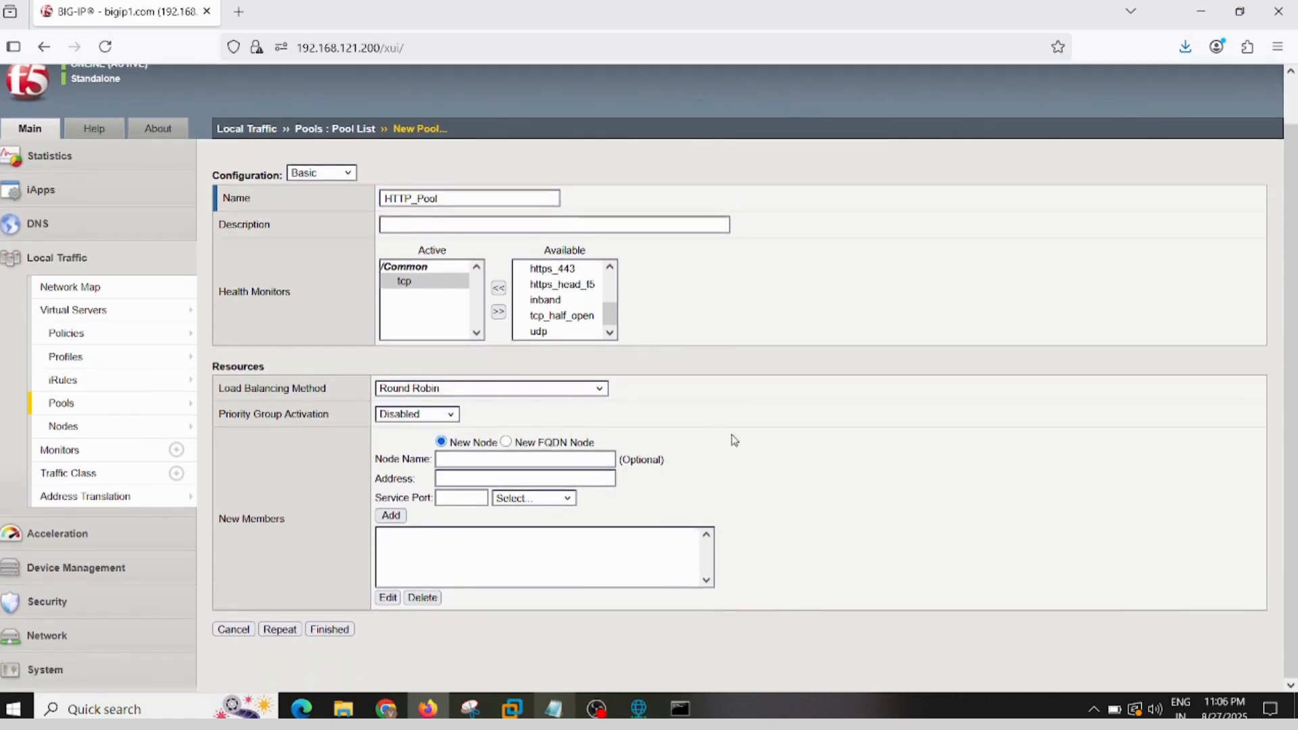
{"action": "left_click", "coordinate": [599, 391]}
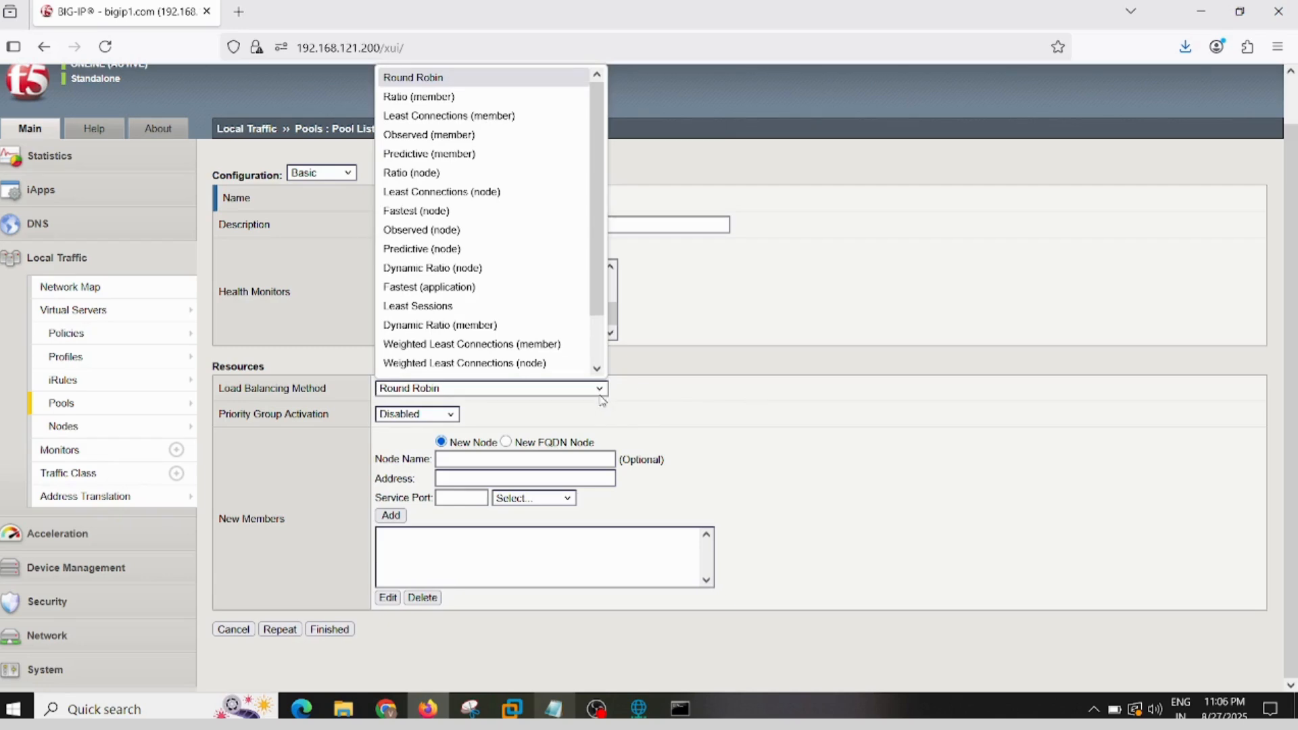
{"action": "left_click", "coordinate": [533, 79]}
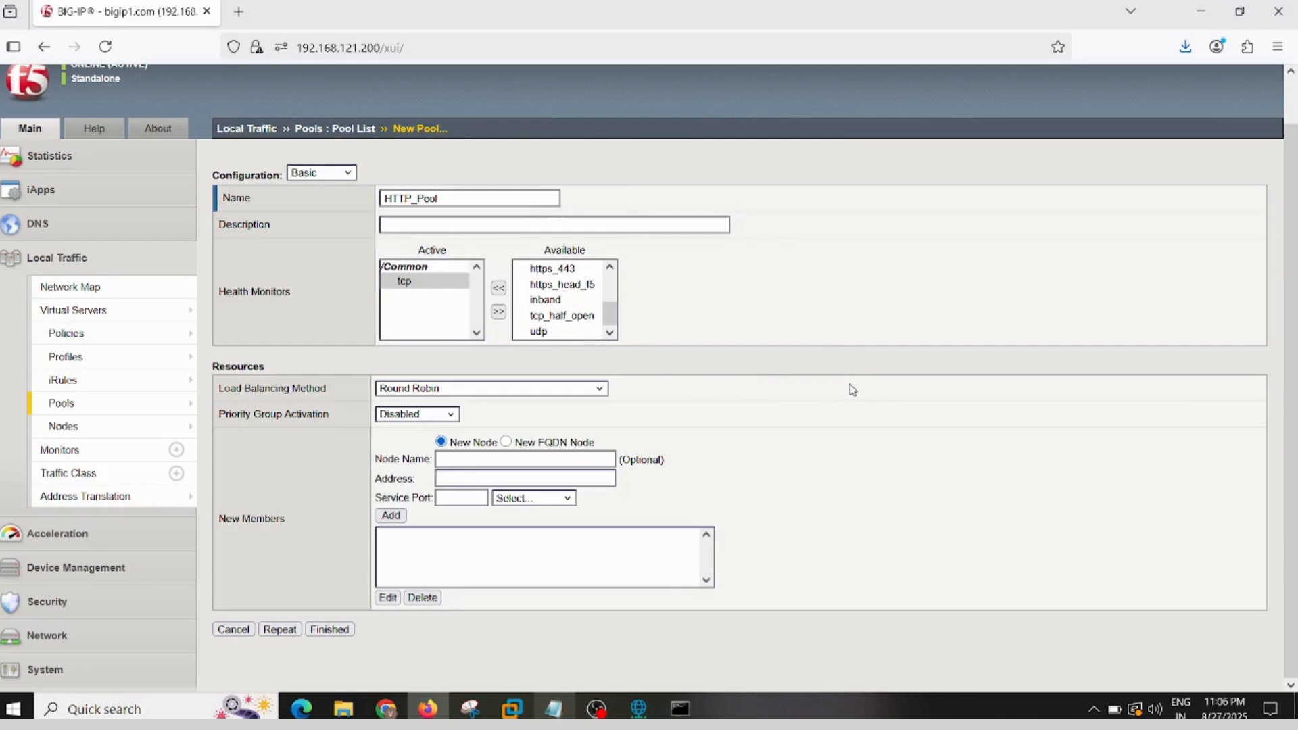
Step: Switch to VMware Workstation and look at the Green, Red and Blue virtual machines
{"action": "left_click", "coordinate": [505, 478]}
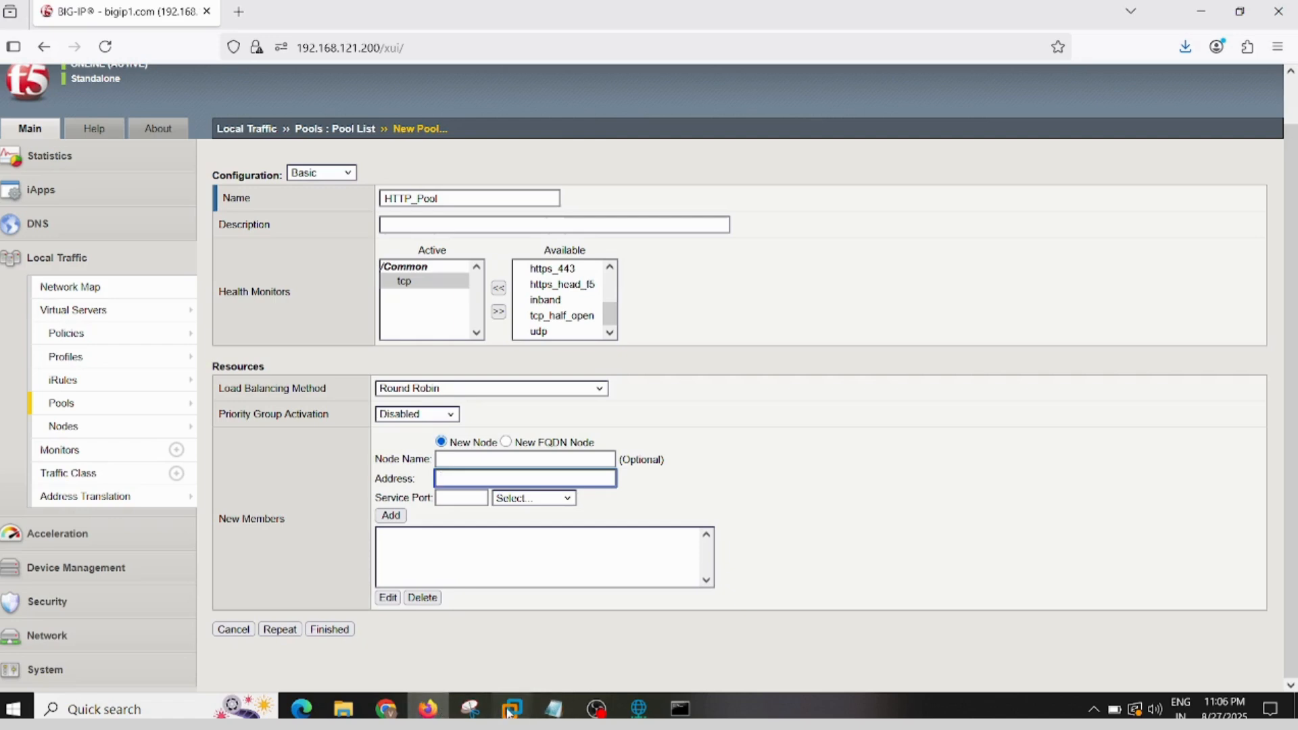
{"action": "mouse_move", "coordinate": [509, 711]}
{"action": "left_click", "coordinate": [70, 602]}
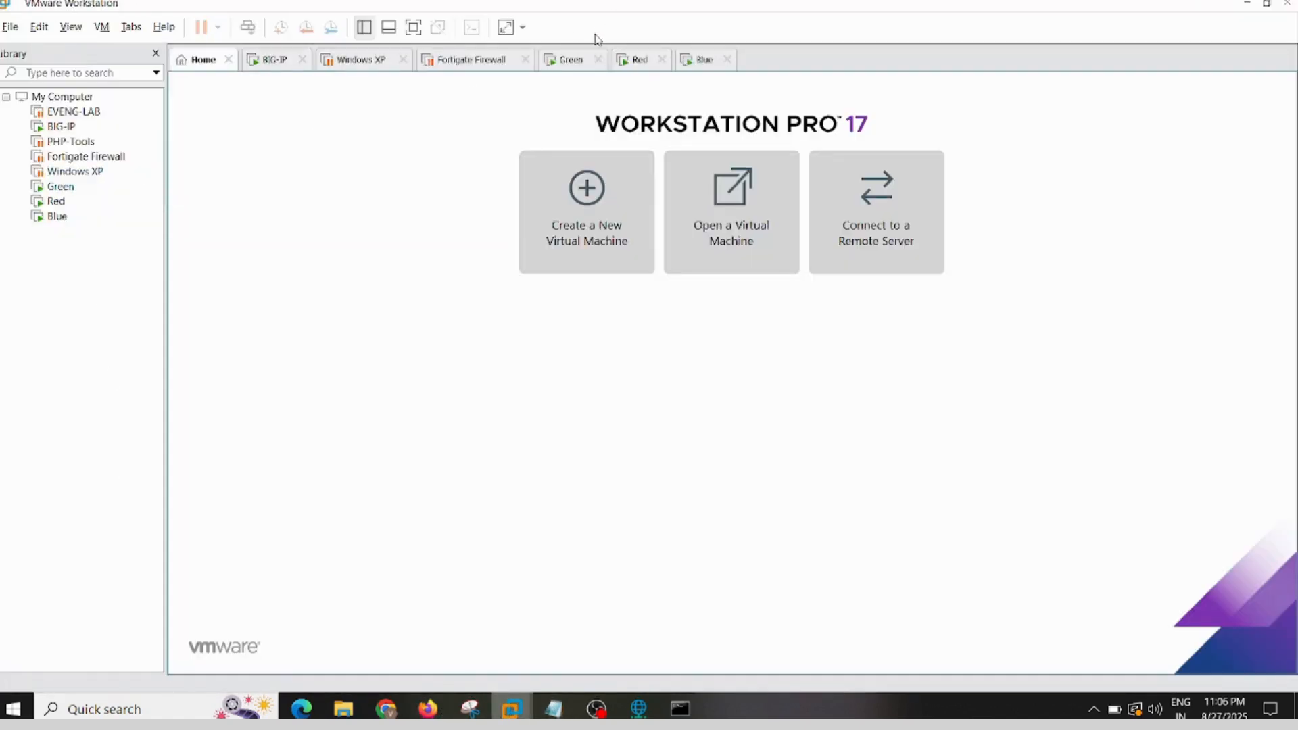
{"action": "left_click", "coordinate": [580, 60]}
{"action": "left_click", "coordinate": [654, 60]}
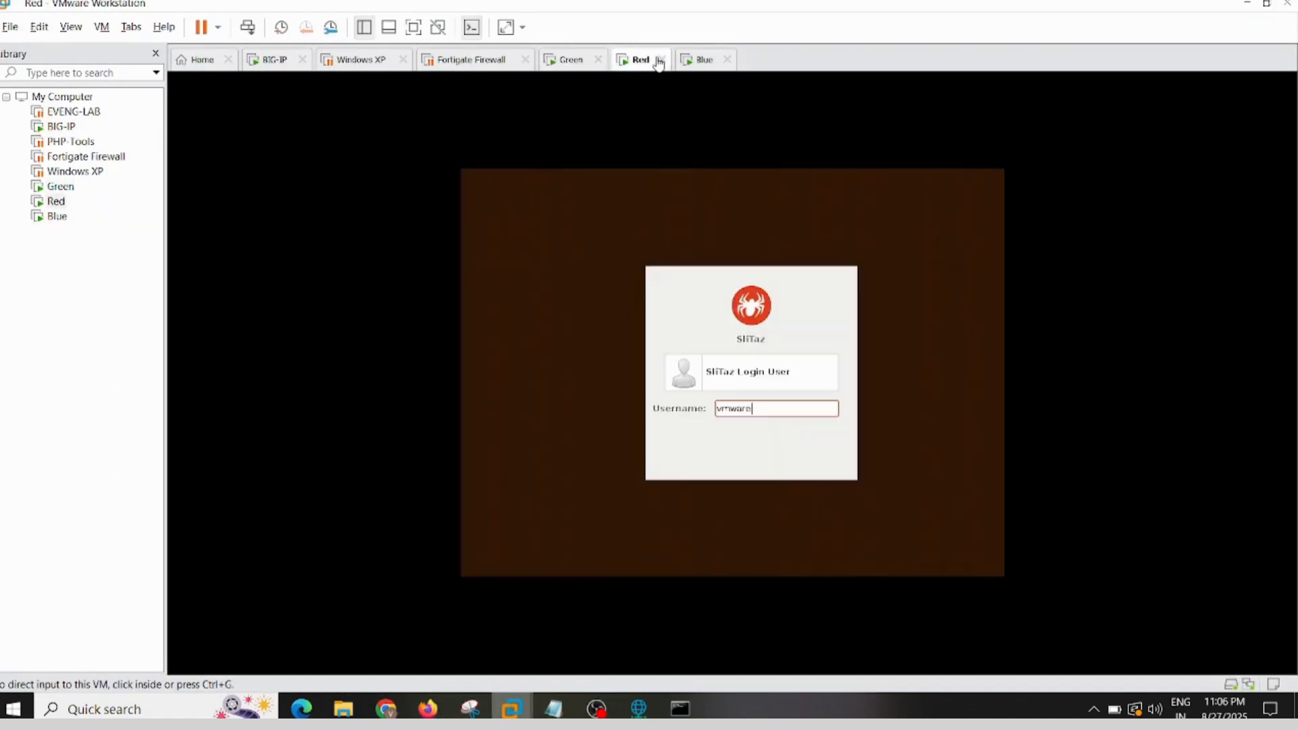
{"action": "left_click", "coordinate": [707, 59]}
Step: Switch to Notepad and check the IP addresses noted for the Green, Red and Blue servers
{"action": "mouse_move", "coordinate": [598, 708]}
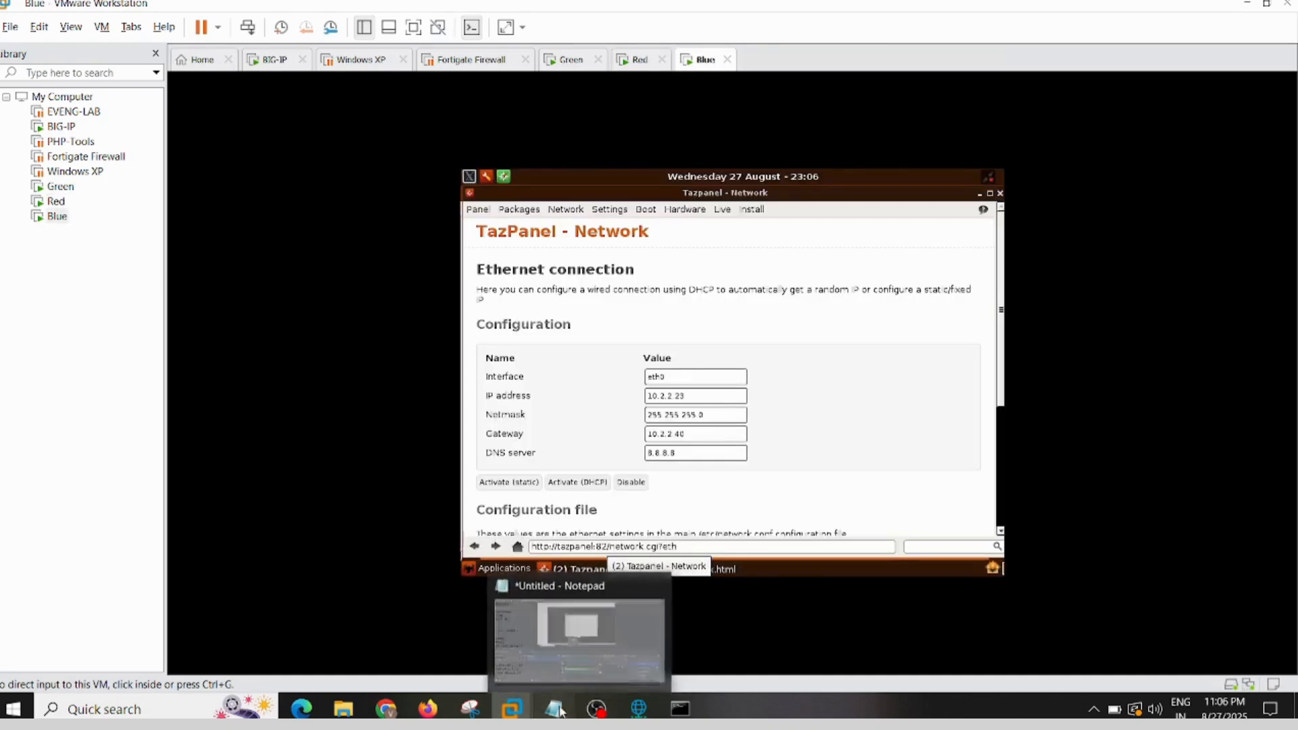
{"action": "left_click", "coordinate": [622, 595]}
{"action": "left_click_drag", "start_coordinate": [367, 492], "coordinate": [275, 492]}
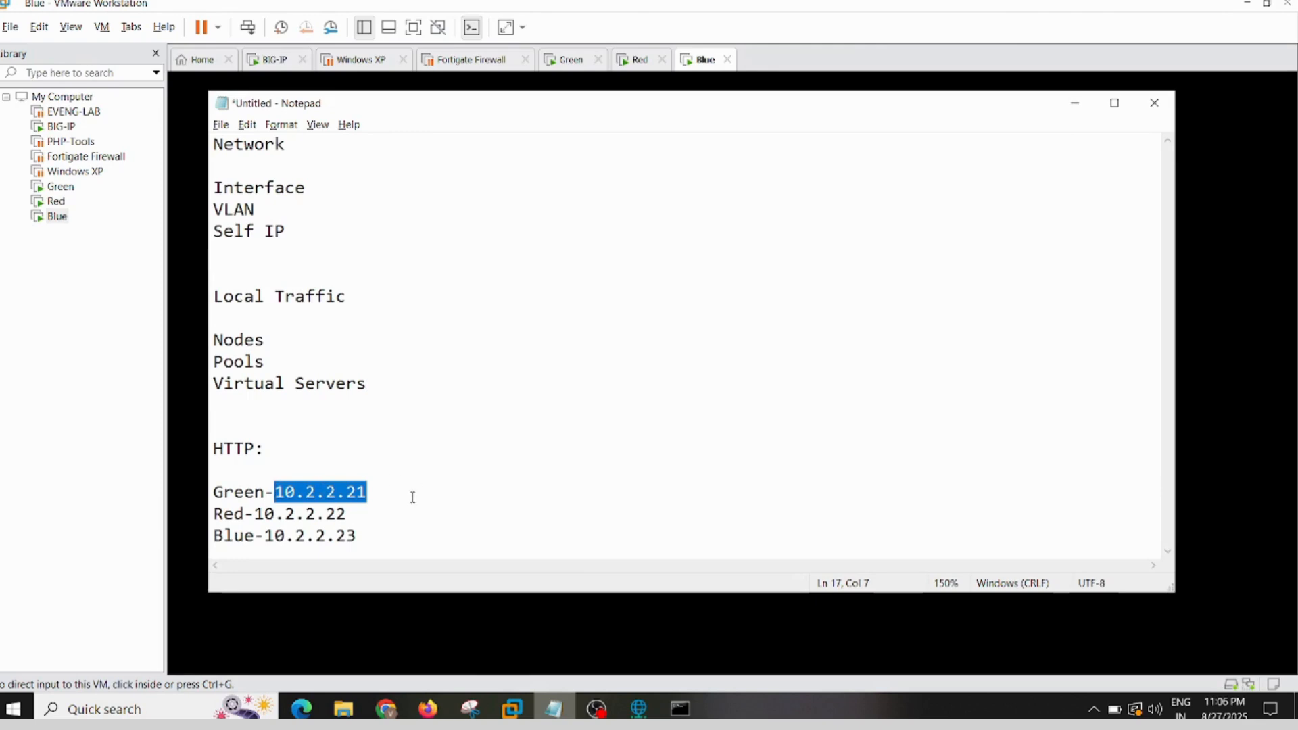
{"action": "left_click_drag", "start_coordinate": [380, 537], "coordinate": [214, 513]}
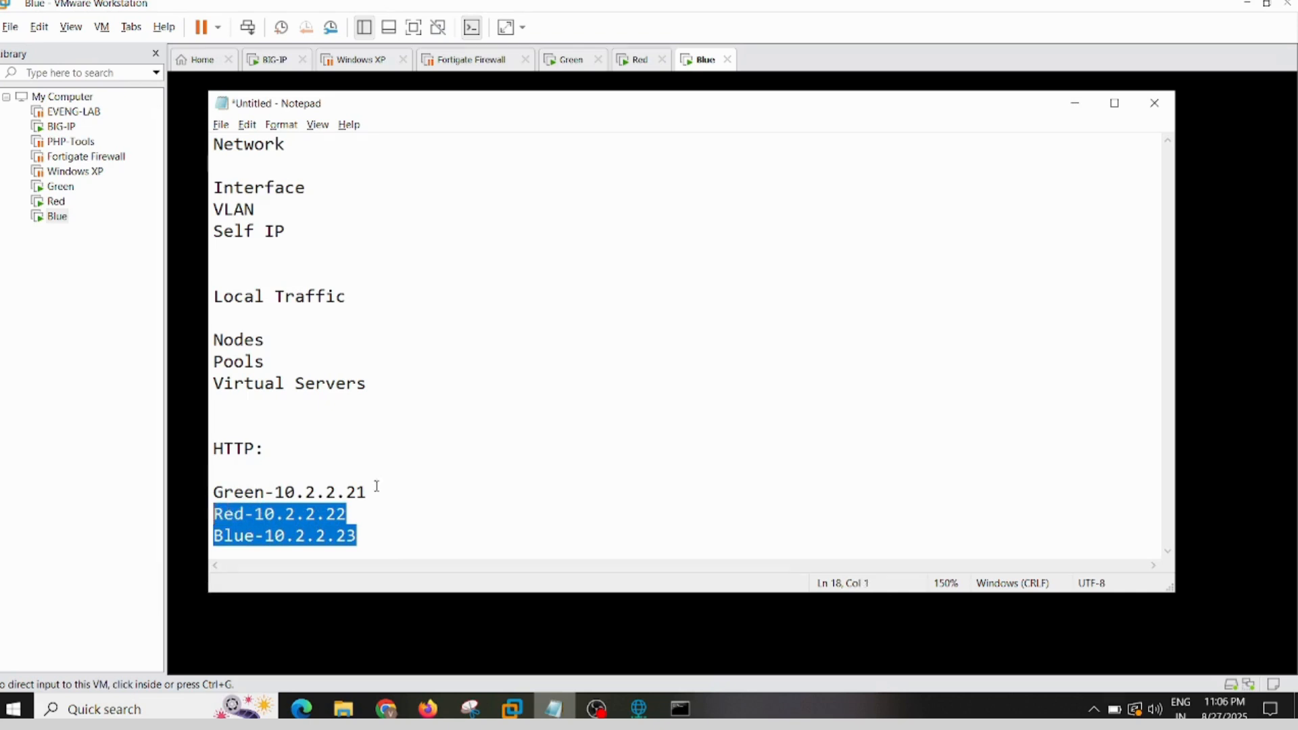
{"action": "left_click", "coordinate": [412, 512]}
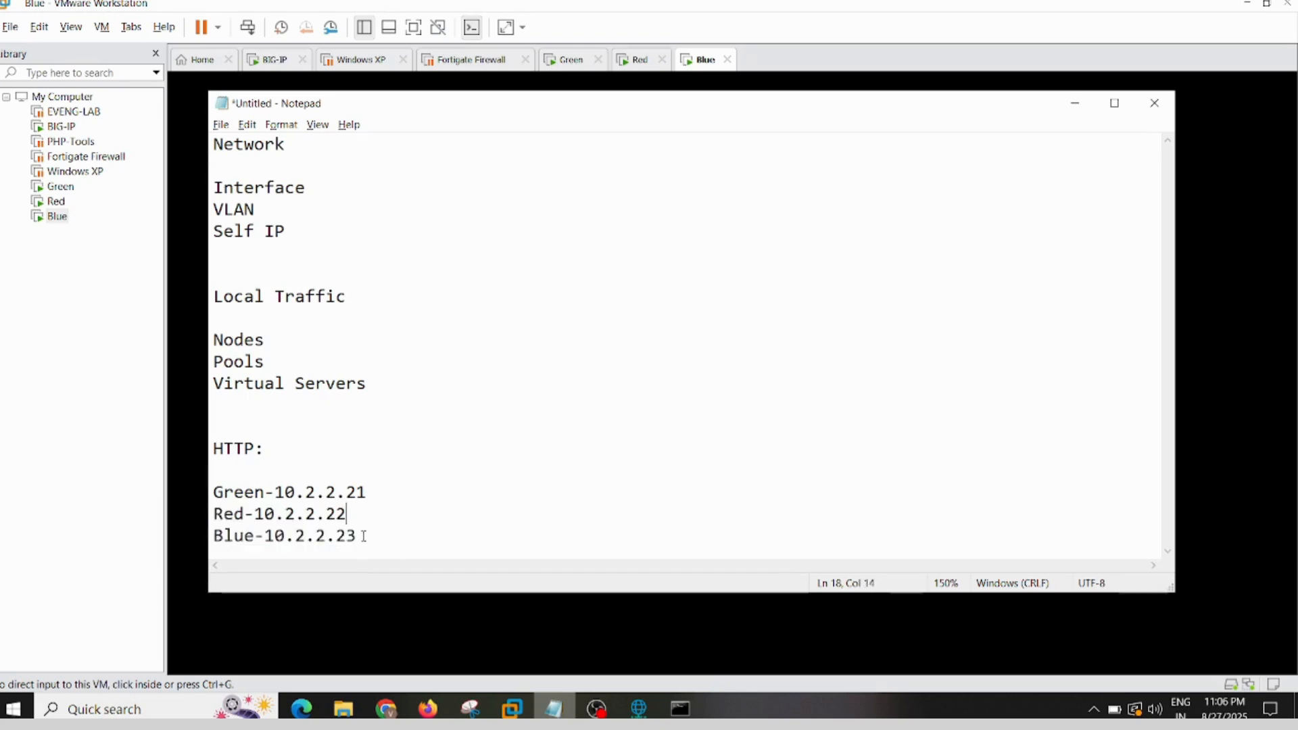
{"action": "left_click", "coordinate": [499, 484]}
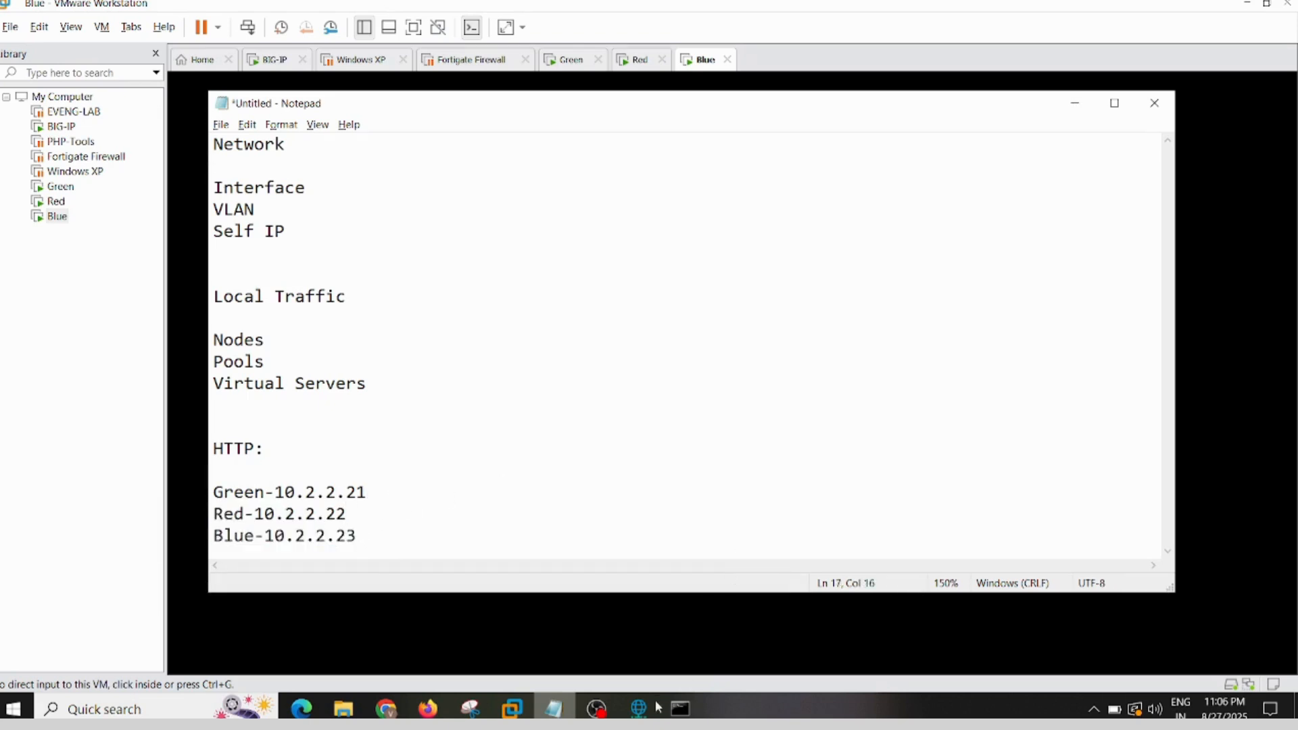
Step: Return to the BIG-IP new pool form in Firefox and add member 10.2.2.21 with the HTTP service on port 80
{"action": "left_click", "coordinate": [427, 708]}
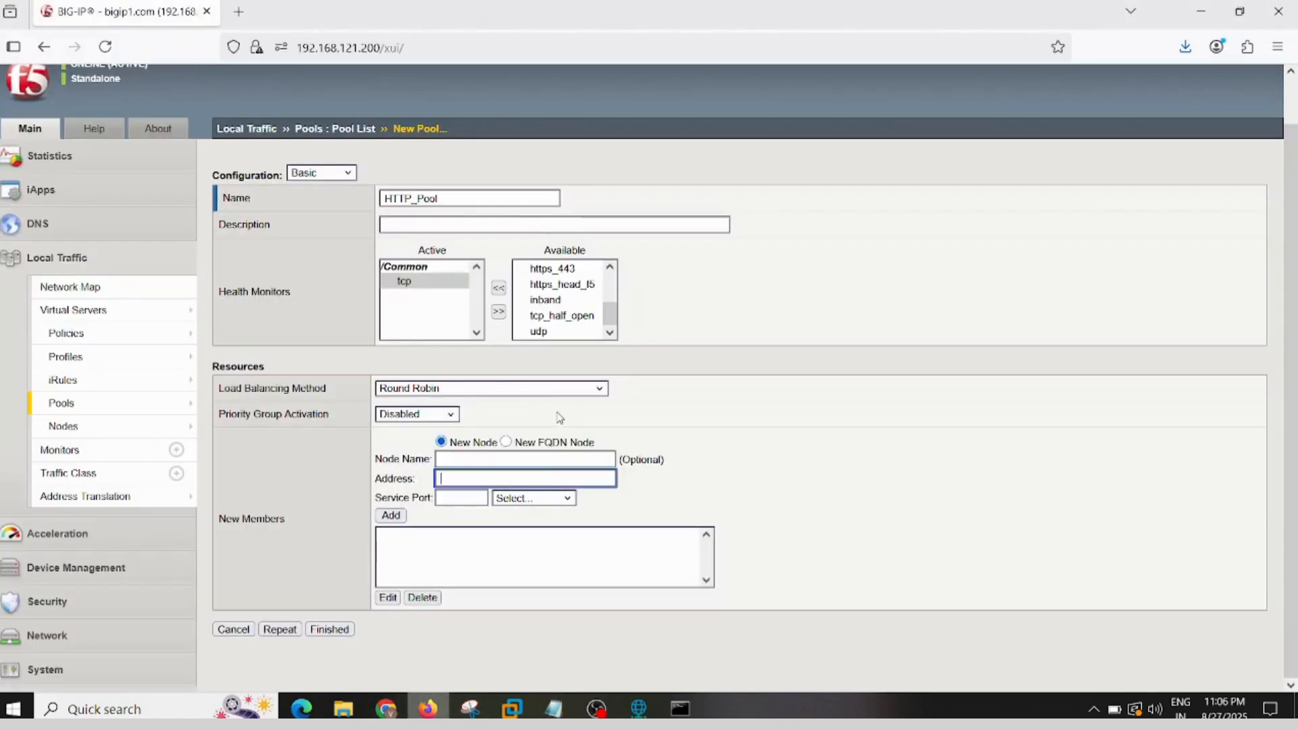
{"action": "left_click", "coordinate": [549, 482]}
{"action": "type", "text": "10.2.2.21"}
{"action": "left_click", "coordinate": [569, 498]}
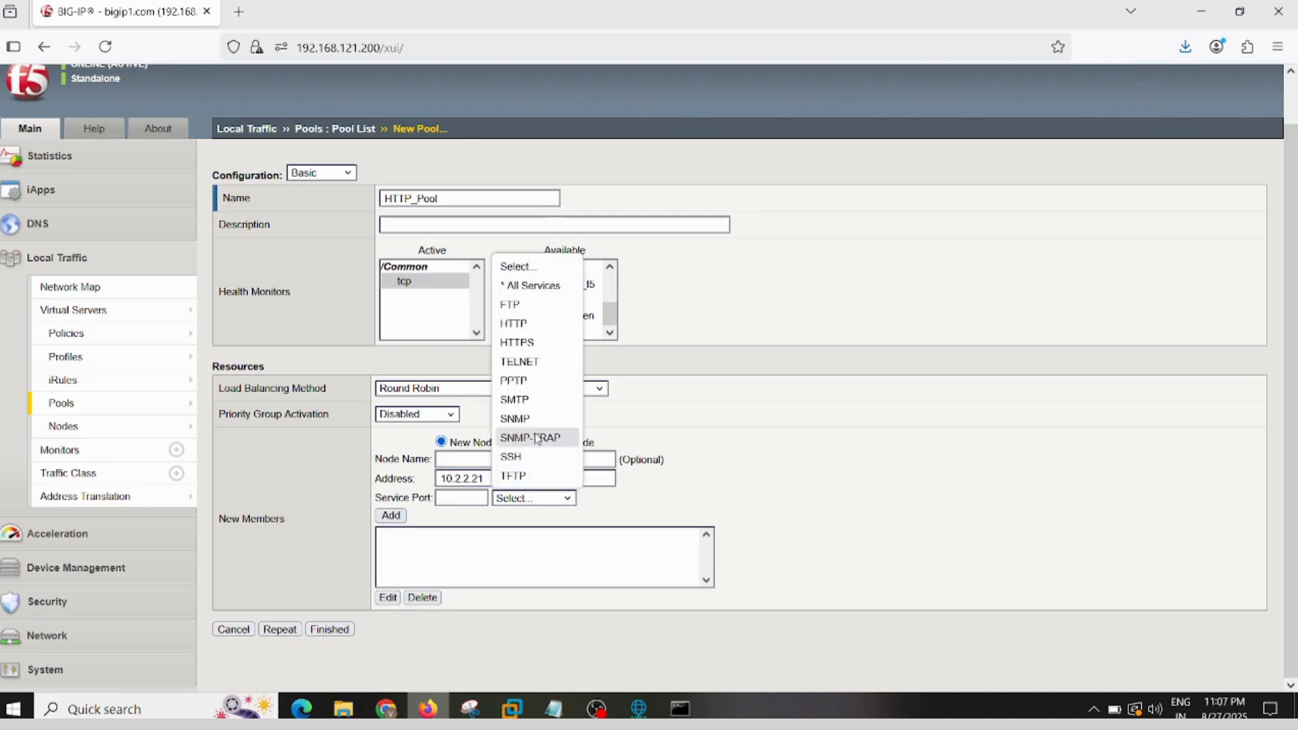
{"action": "left_click", "coordinate": [535, 329]}
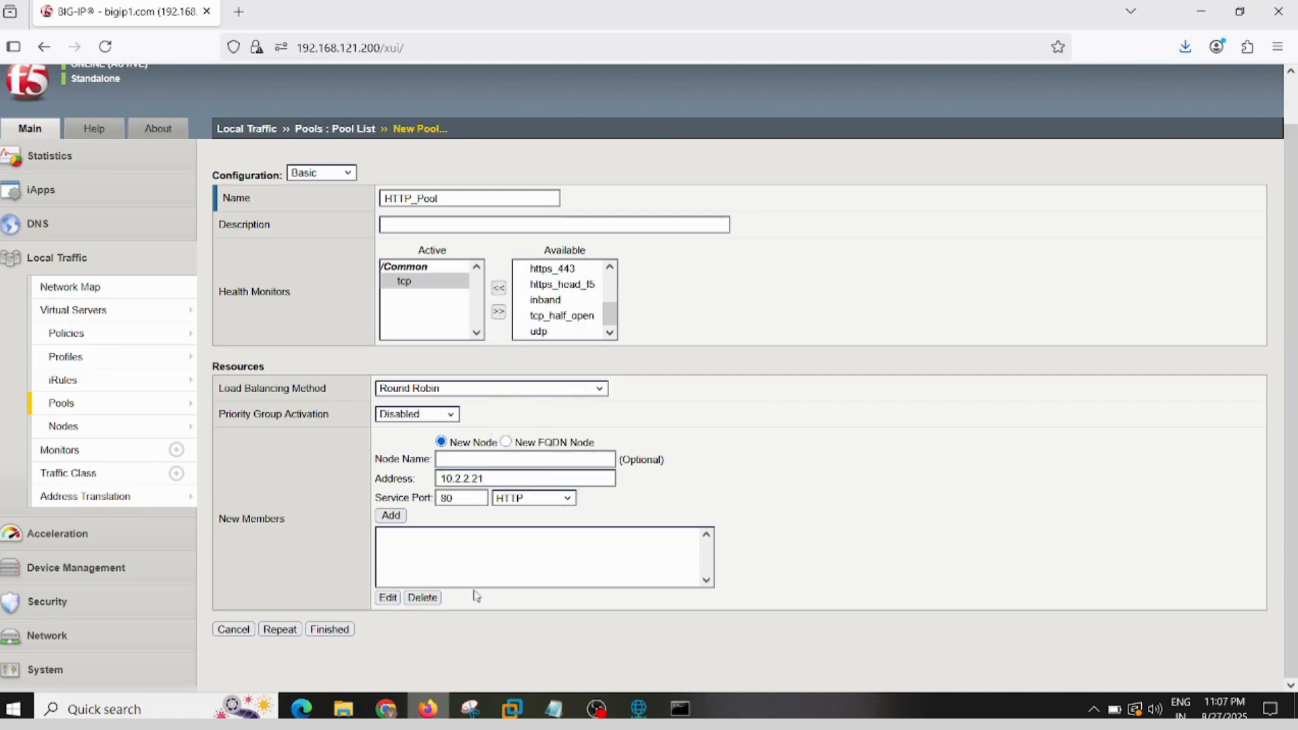
{"action": "left_click", "coordinate": [398, 515]}
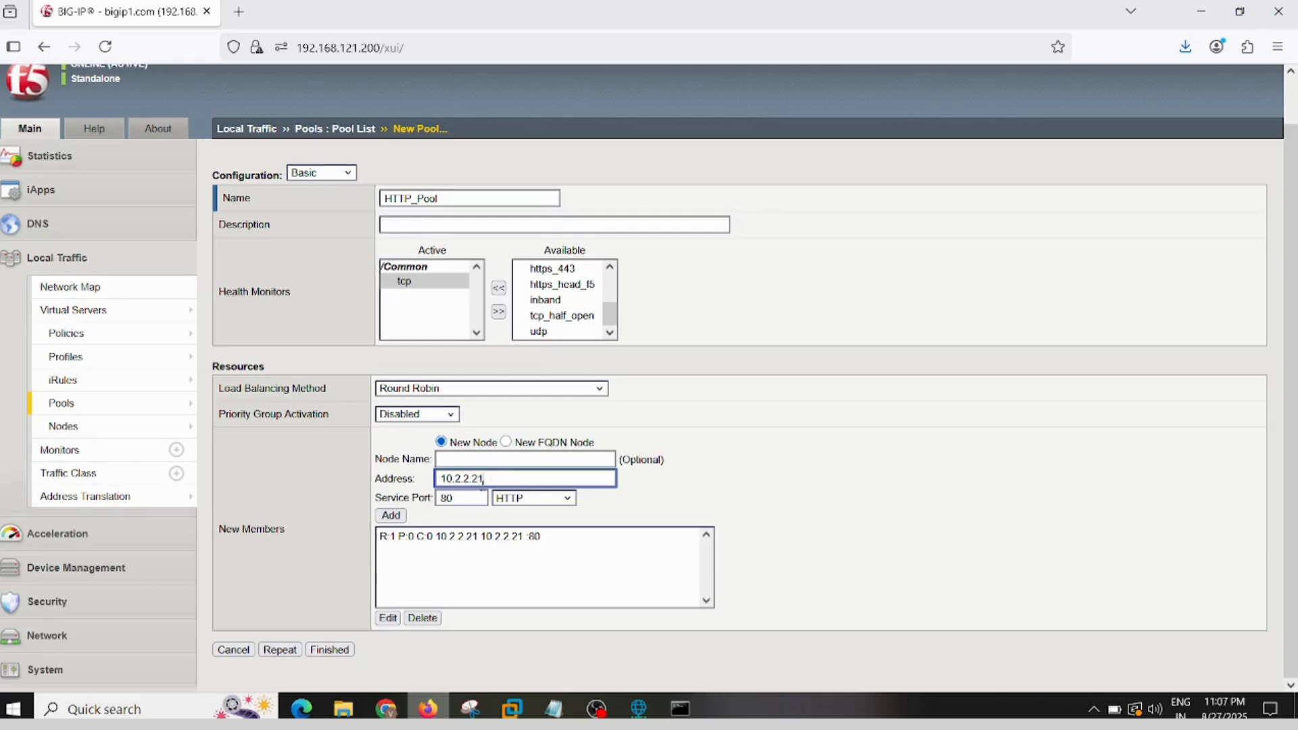
Step: Add 10.2.2.22 and 10.2.2.23 as further HTTP members on port 80 of the new pool
{"action": "key", "text": "BackSpace"}
{"action": "type", "text": "2"}
{"action": "left_click", "coordinate": [405, 517]}
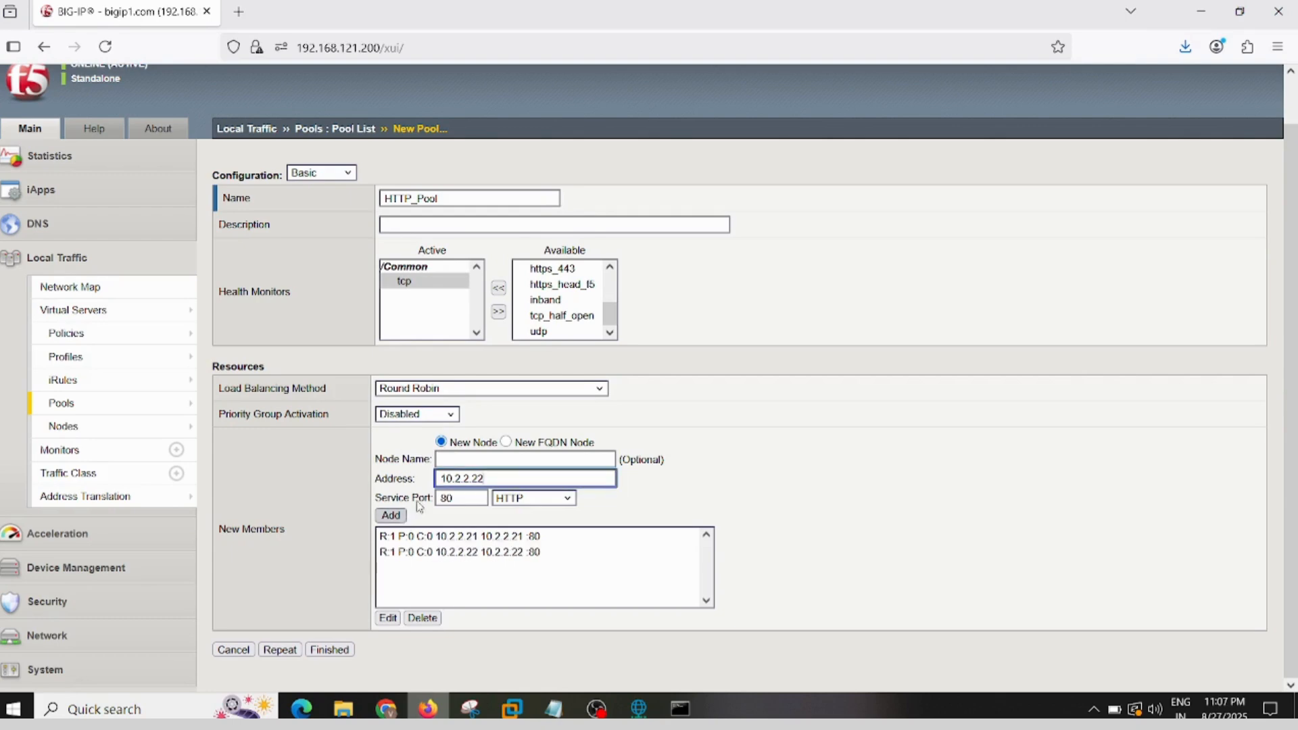
{"action": "key", "text": "BackSpace"}
{"action": "type", "text": "3"}
{"action": "left_click", "coordinate": [400, 517]}
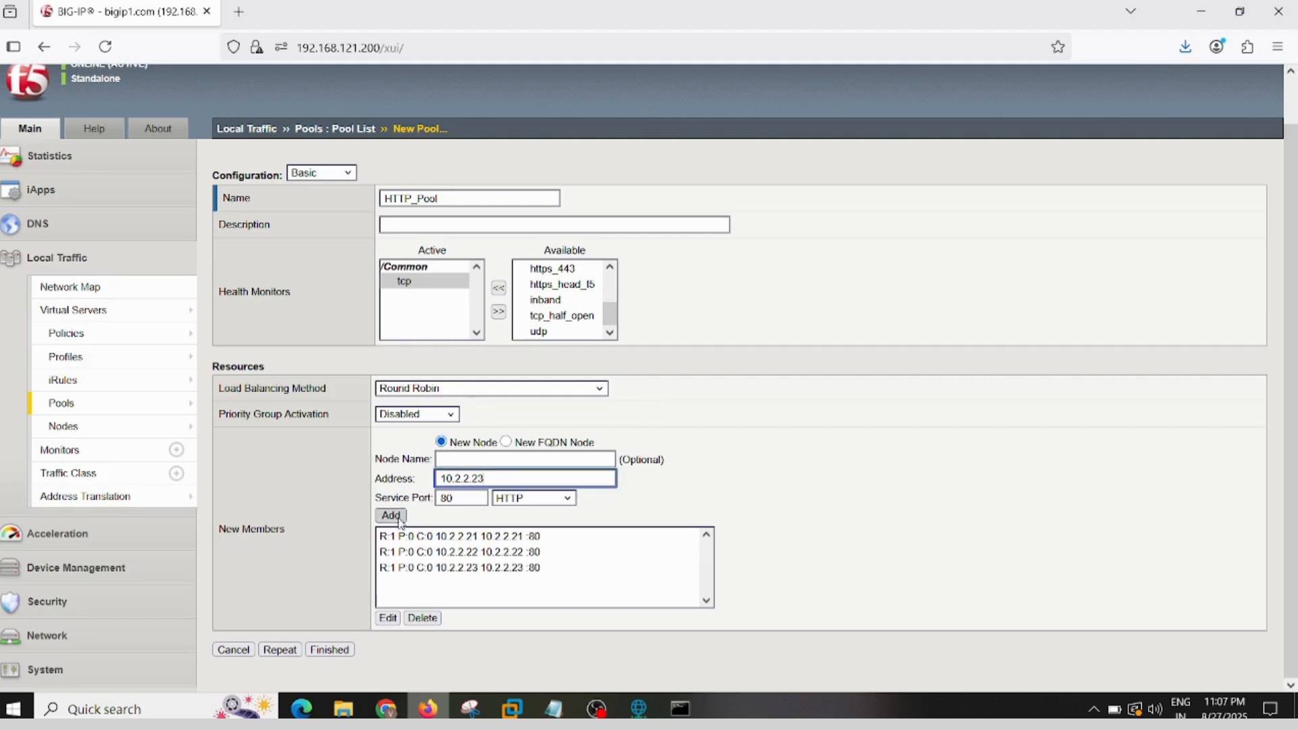
Step: Finish creating HTTP_Pool with its three HTTP members
{"action": "left_click", "coordinate": [331, 650]}
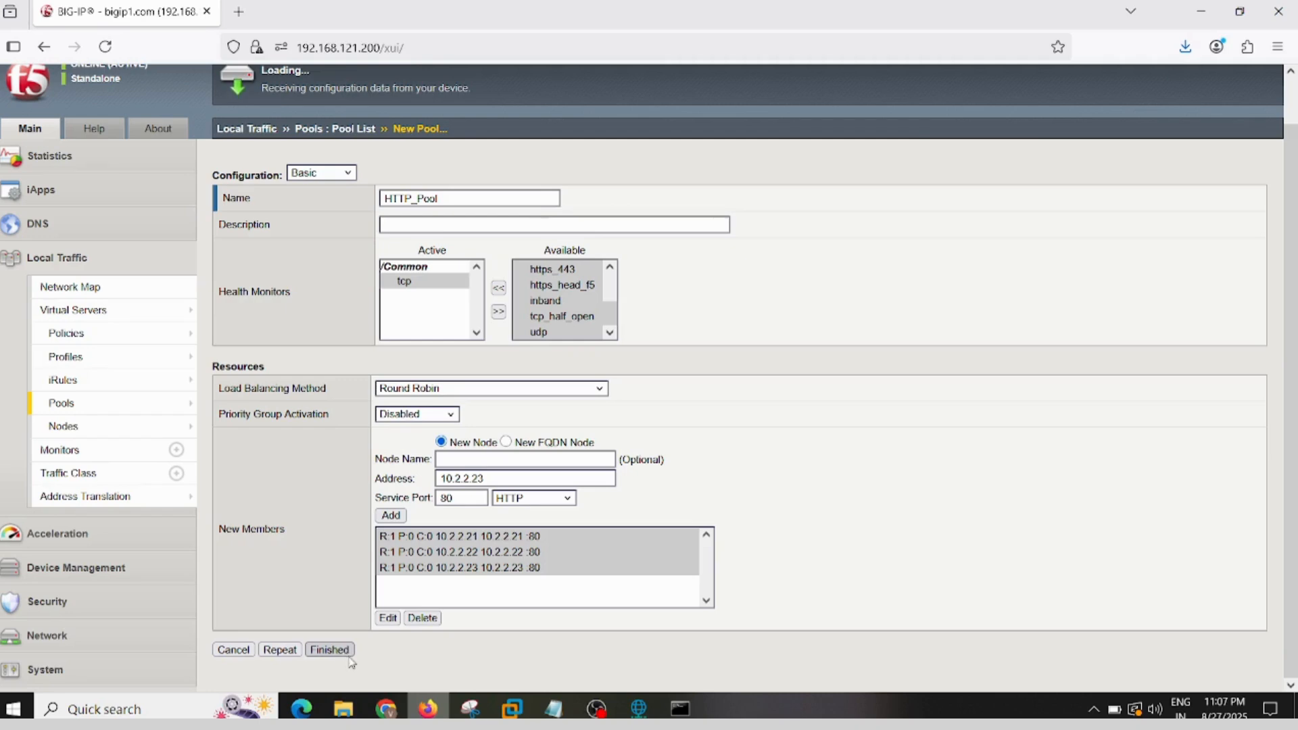
{"action": "scroll", "coordinate": [471, 315], "scroll_direction": "up", "scroll_amount": 1}
{"action": "left_click_drag", "start_coordinate": [490, 147], "coordinate": [263, 116]}
Step: Switch to Notepad and review the Nodes, Pools and Virtual Servers entries under the Local Traffic notes
{"action": "left_click", "coordinate": [554, 708]}
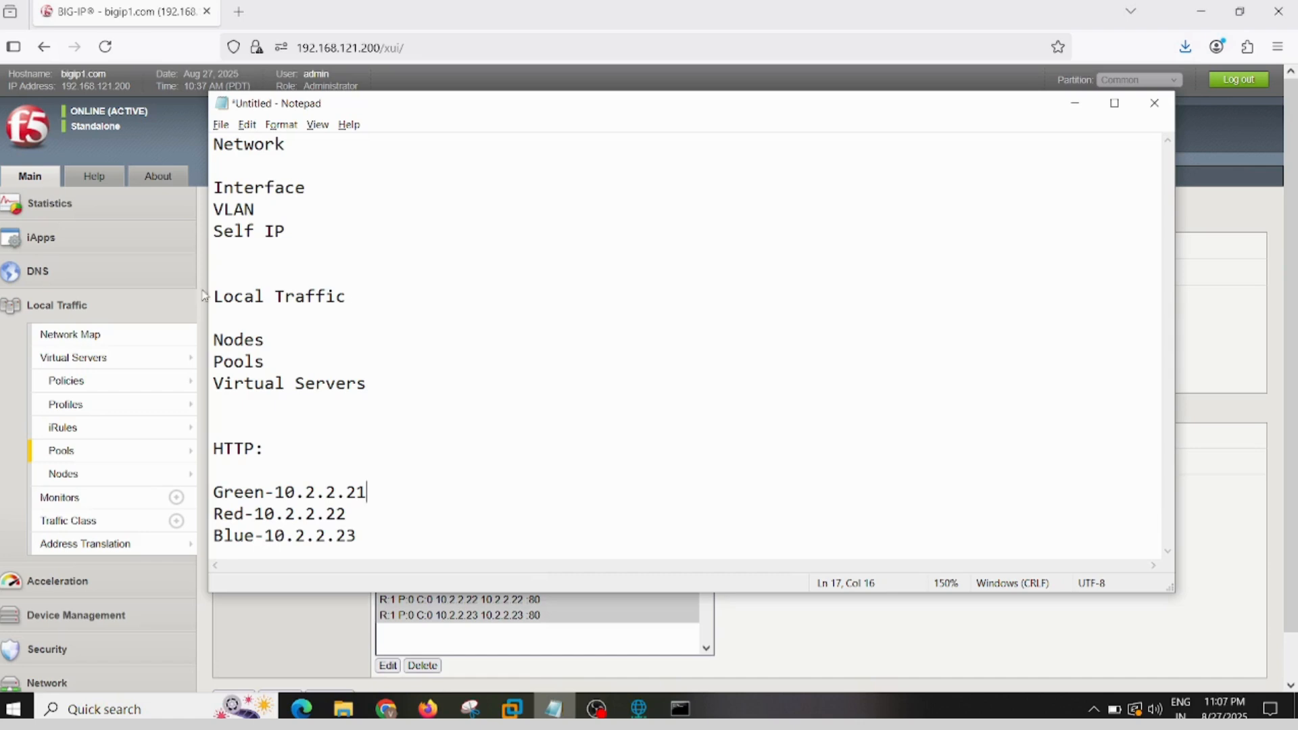
{"action": "left_click", "coordinate": [284, 345]}
{"action": "key", "text": "shift+Home"}
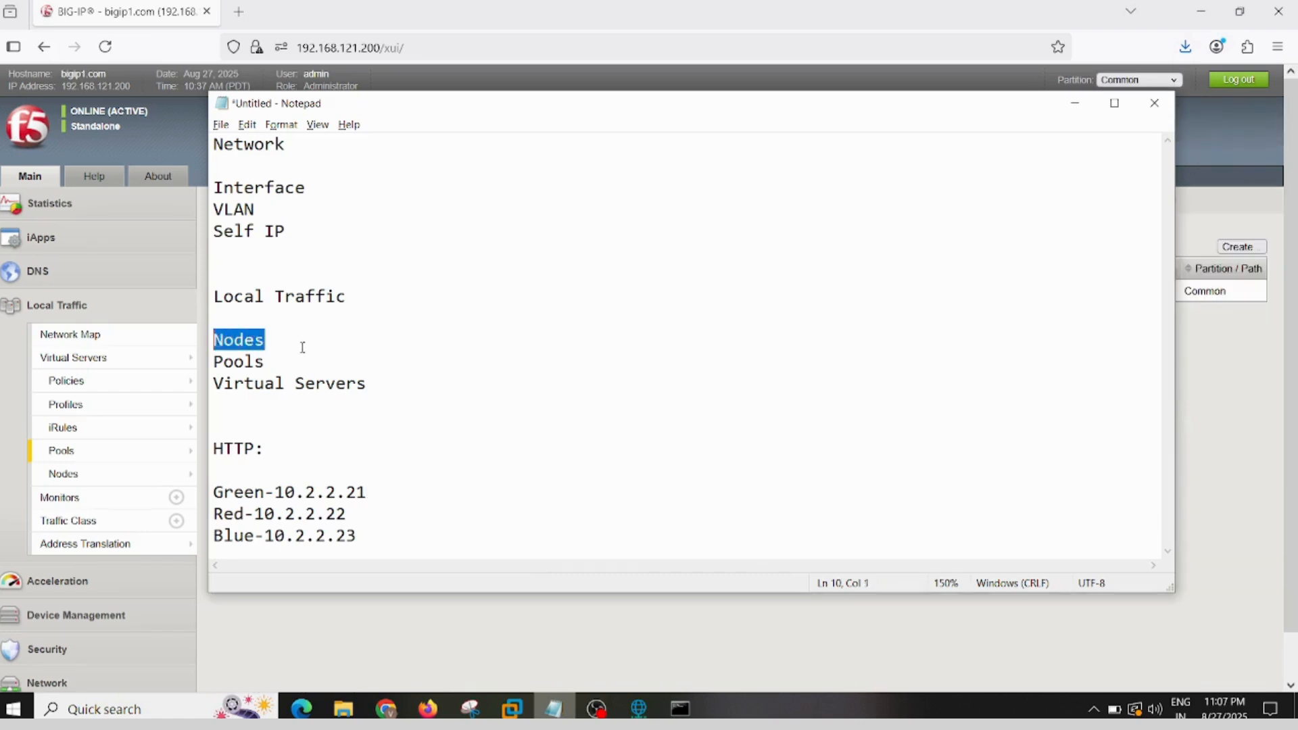
{"action": "left_click", "coordinate": [283, 363]}
{"action": "key", "text": "shift+Home"}
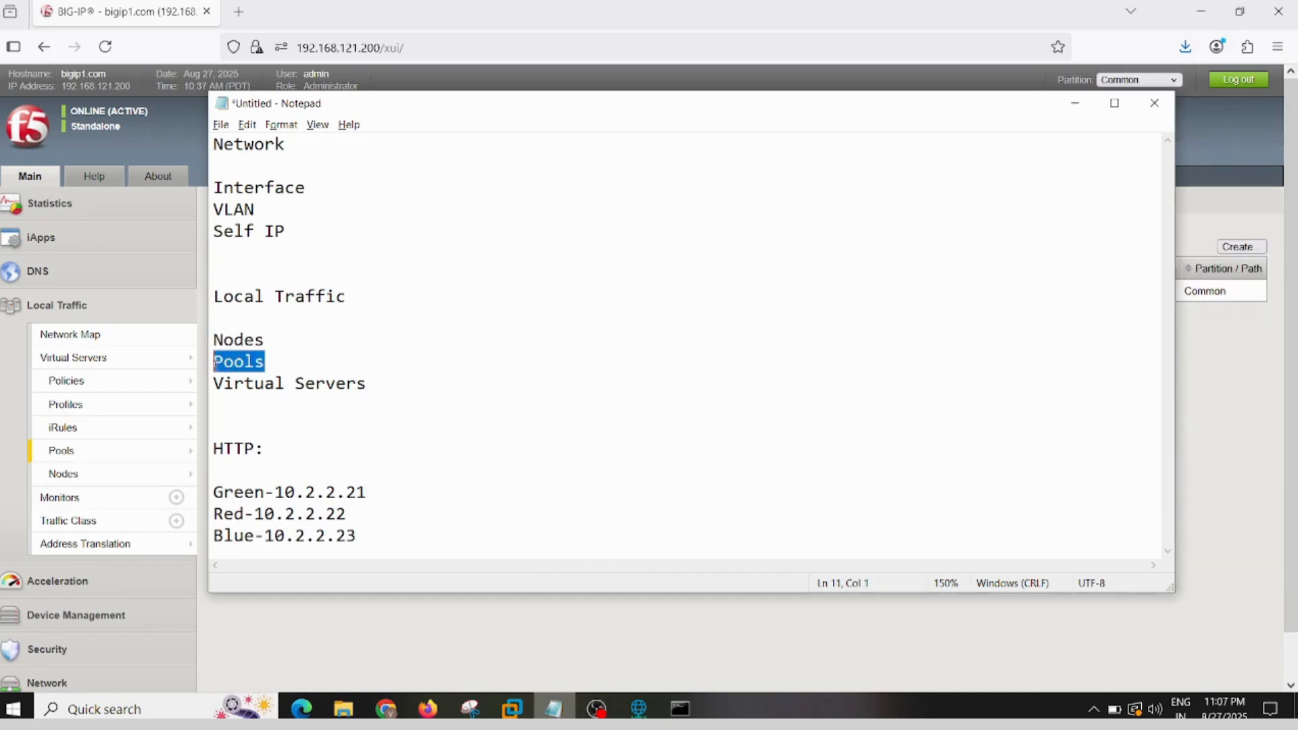
{"action": "left_click", "coordinate": [265, 340]}
{"action": "key", "text": "shift+Home"}
{"action": "left_click_drag", "start_coordinate": [369, 380], "coordinate": [213, 389]}
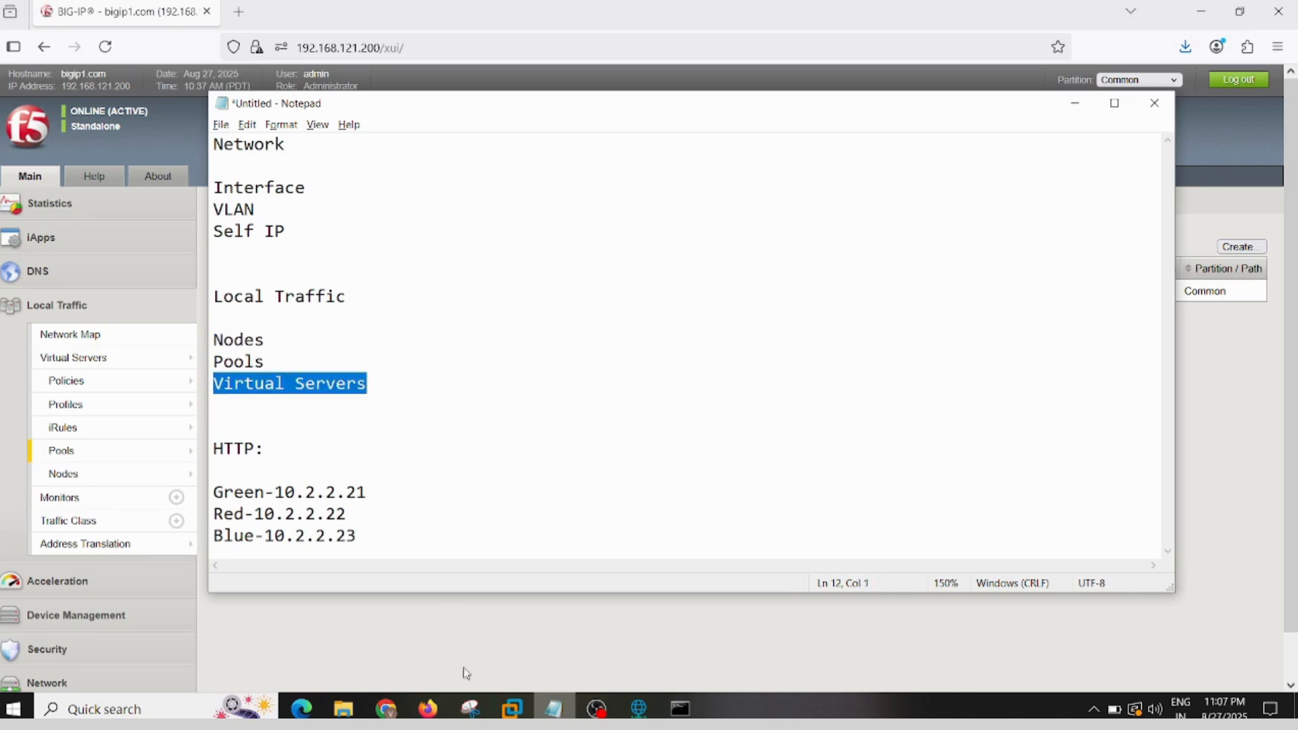
Step: Return to BIG-IP in Firefox and start a new virtual server named HTTP_Pool
{"action": "left_click", "coordinate": [432, 709]}
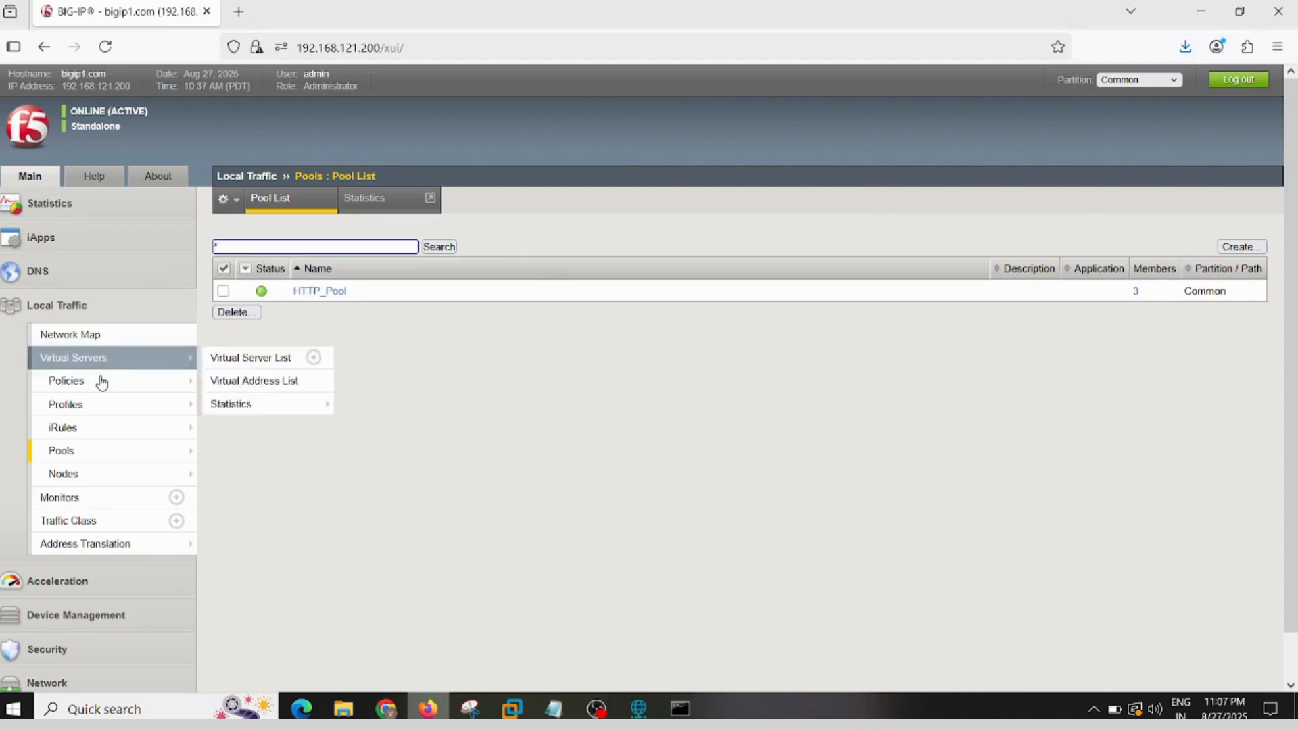
{"action": "mouse_move", "coordinate": [263, 296]}
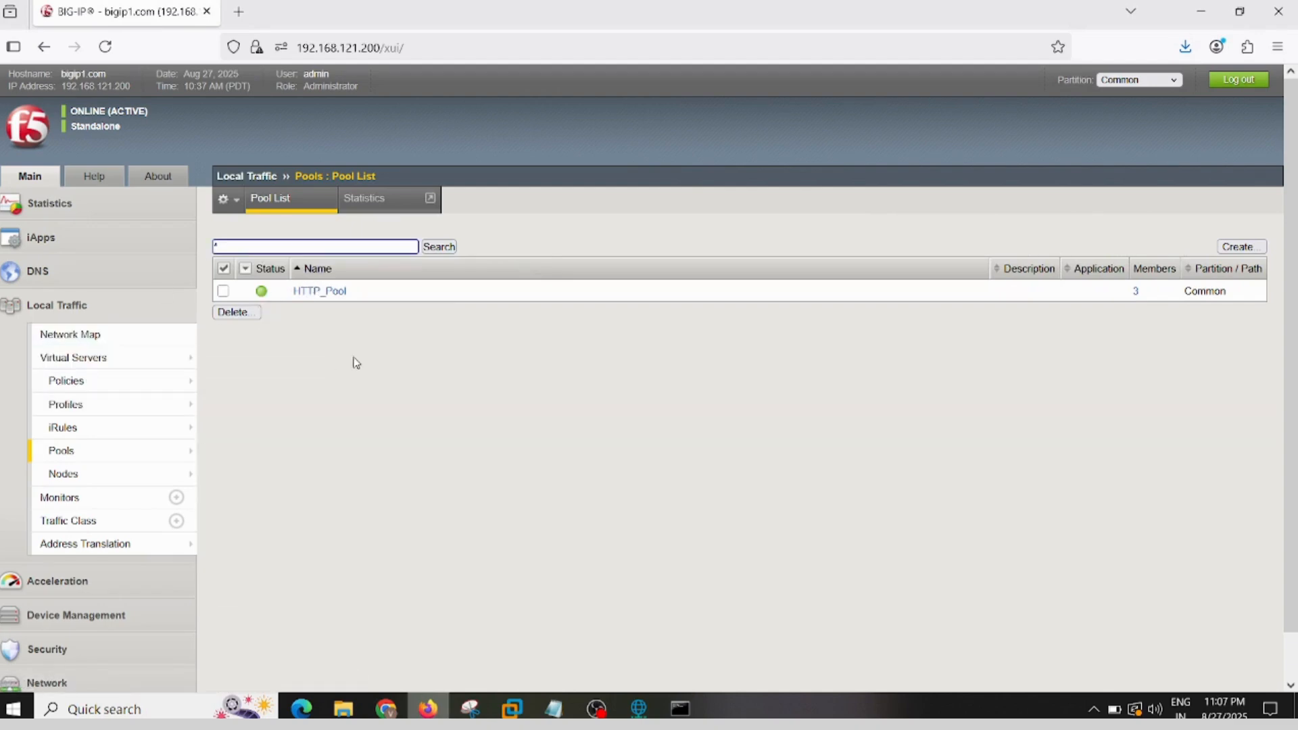
{"action": "left_click", "coordinate": [90, 366]}
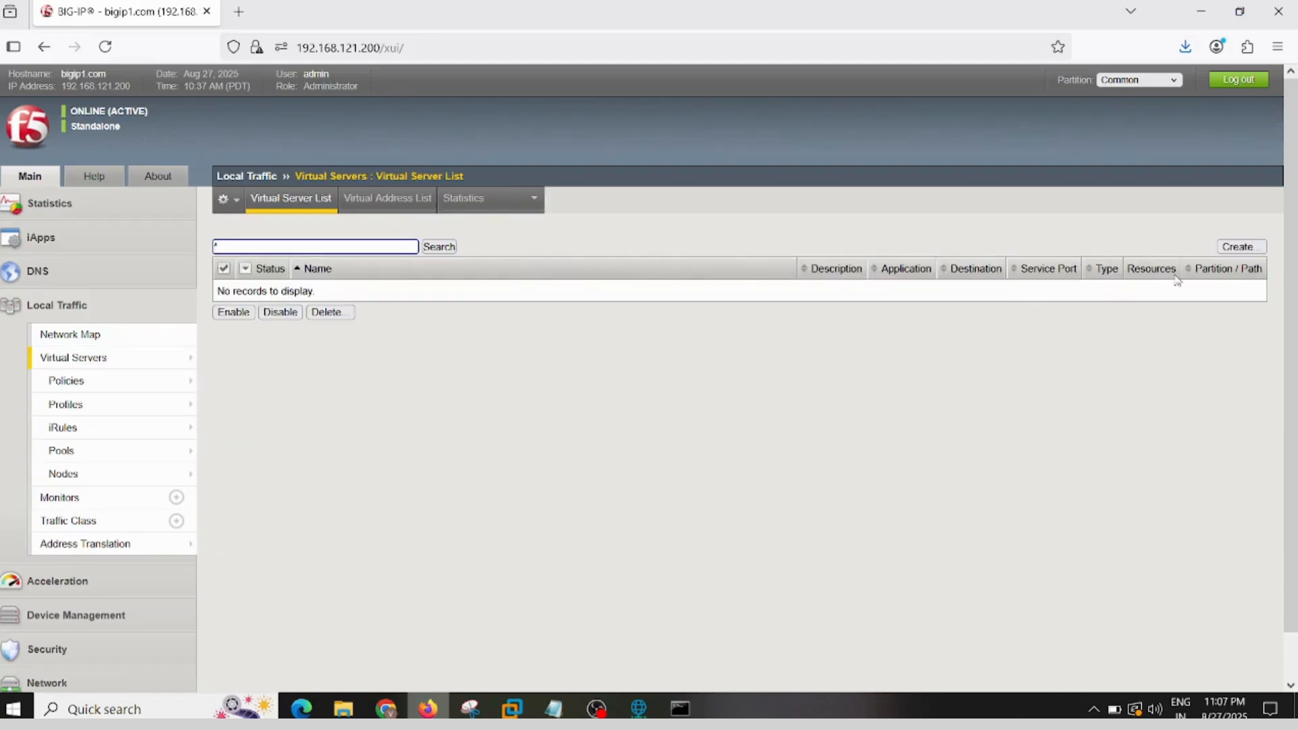
{"action": "left_click", "coordinate": [1247, 248]}
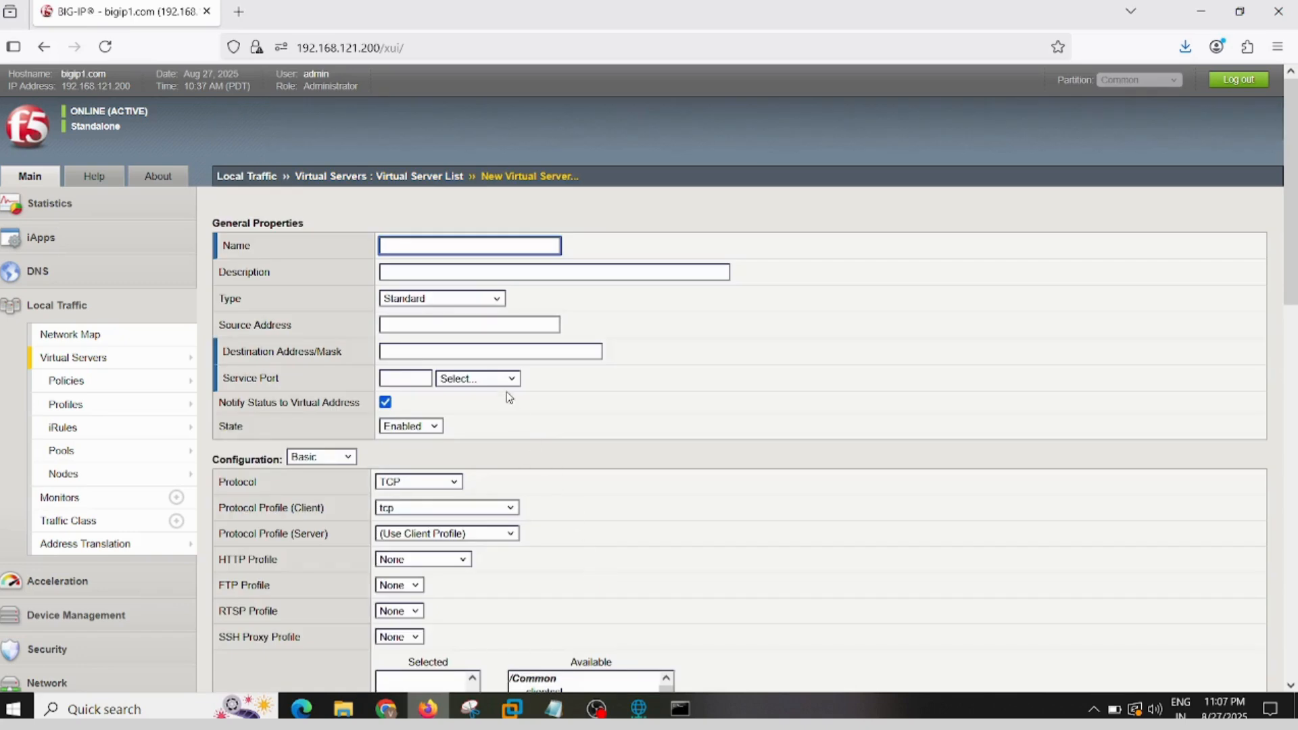
{"action": "left_click", "coordinate": [503, 247]}
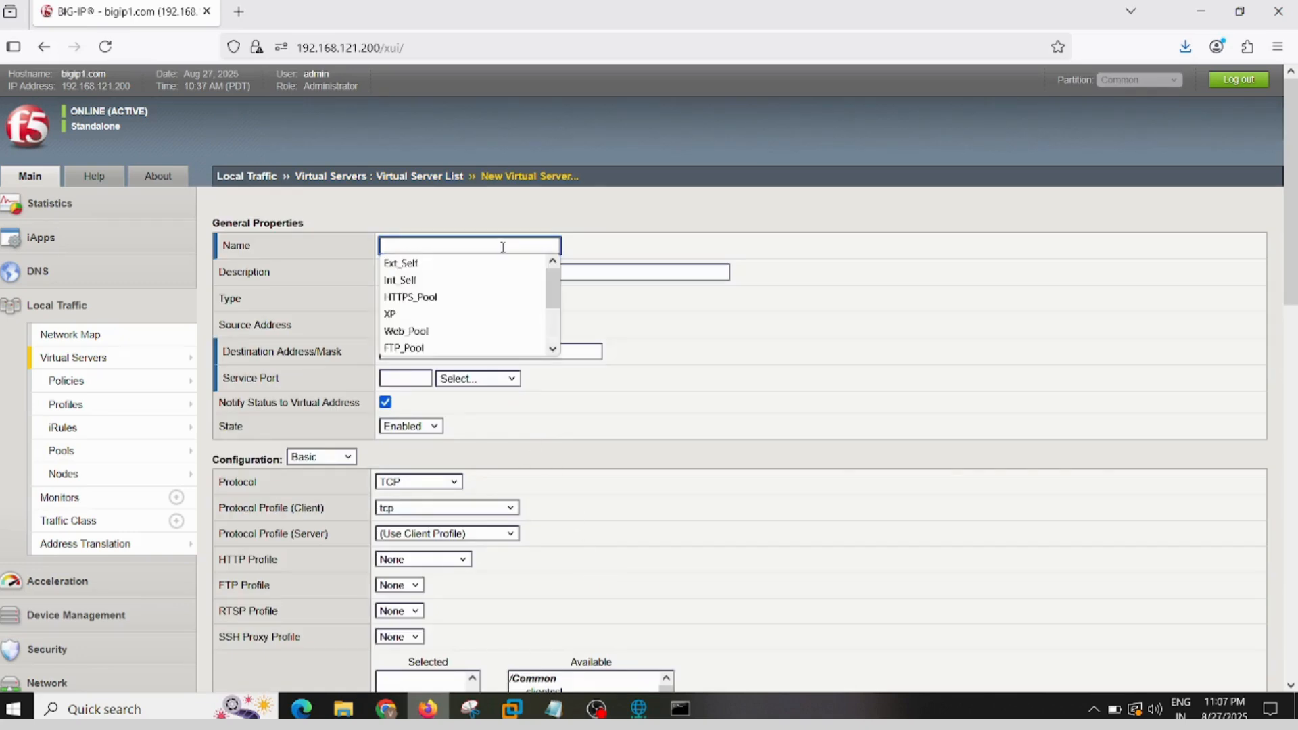
{"action": "type", "text": "HTTP_Pool"}
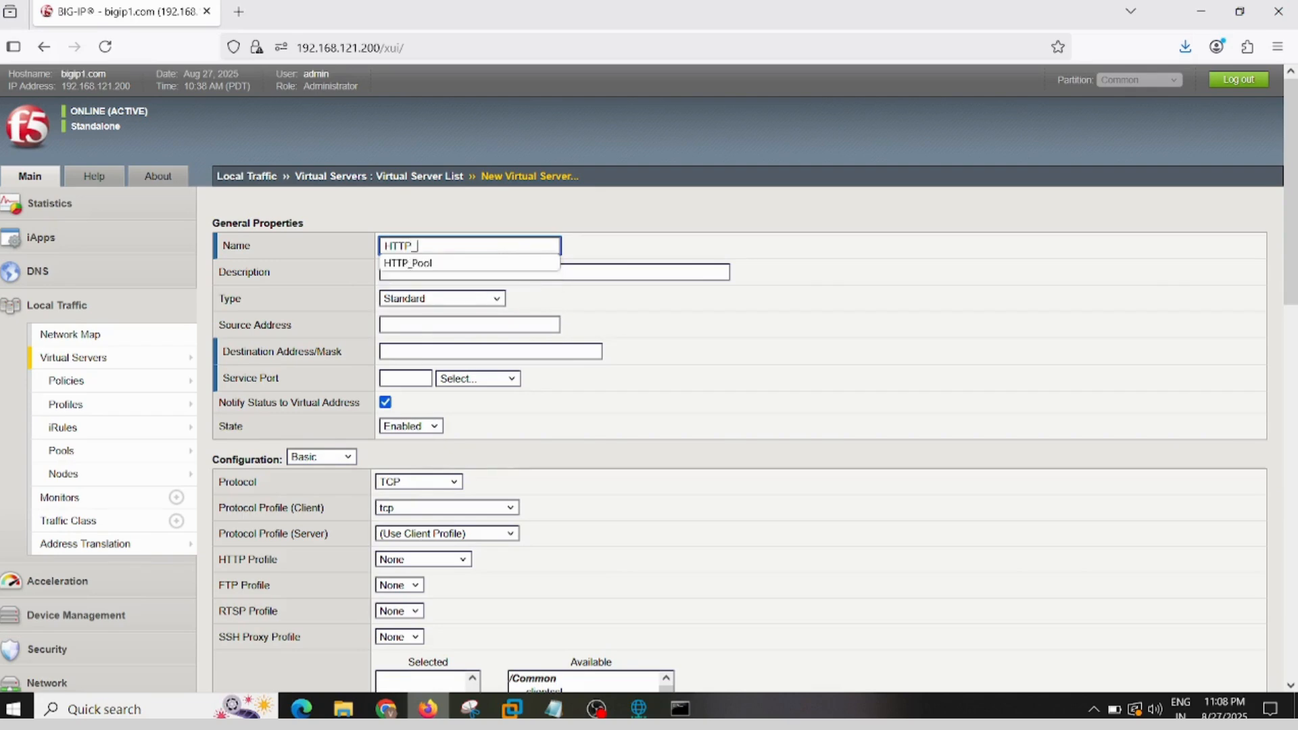
{"action": "left_click", "coordinate": [497, 265]}
Step: Set the virtual server's destination address to 192.168.0.121 and its service port to 80 (HTTP)
{"action": "left_click", "coordinate": [432, 353]}
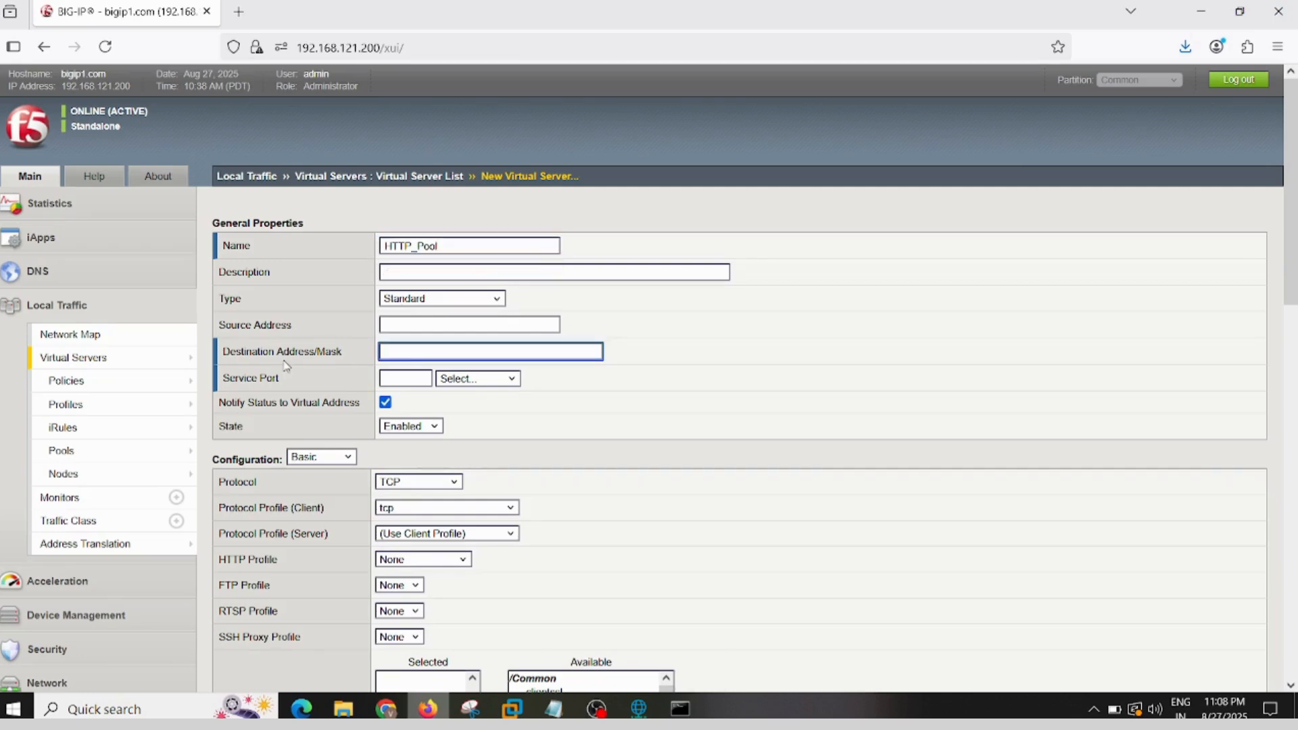
{"action": "left_click", "coordinate": [405, 350]}
{"action": "left_click", "coordinate": [405, 351]}
{"action": "type", "text": "192.168.0"}
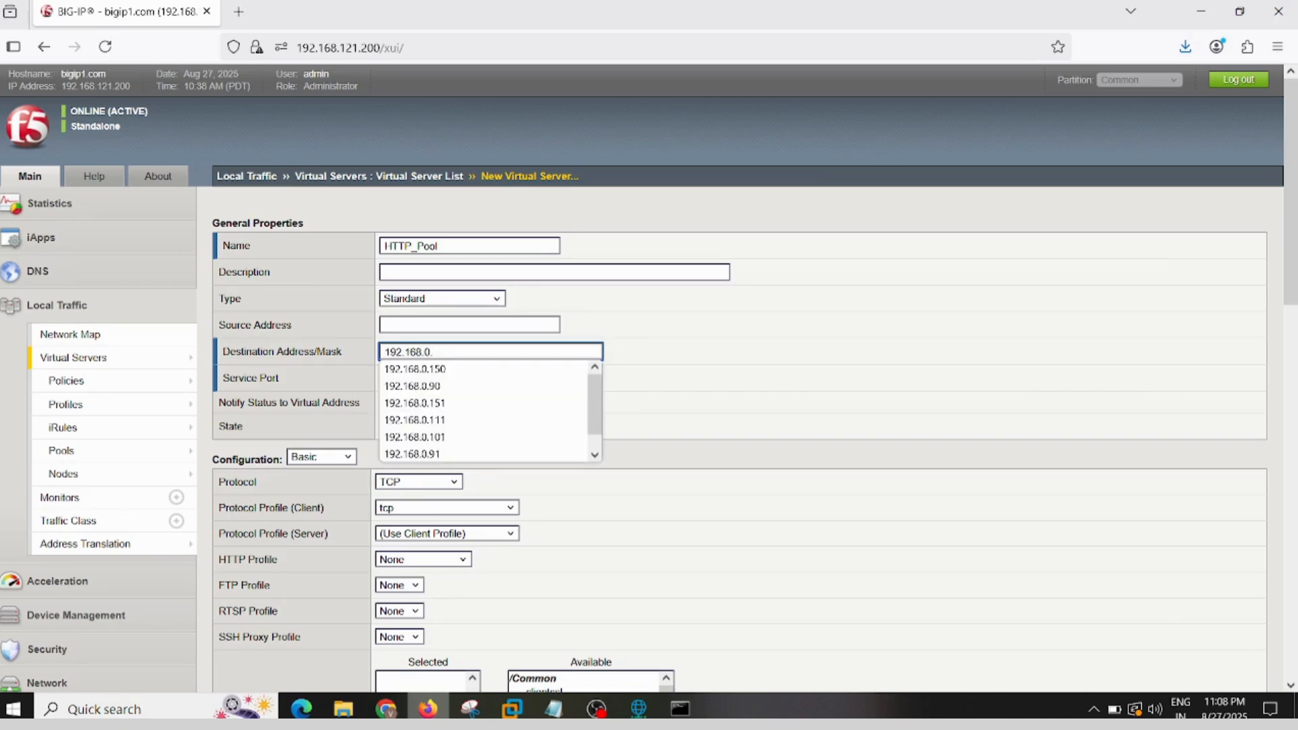
{"action": "type", "text": ".121"}
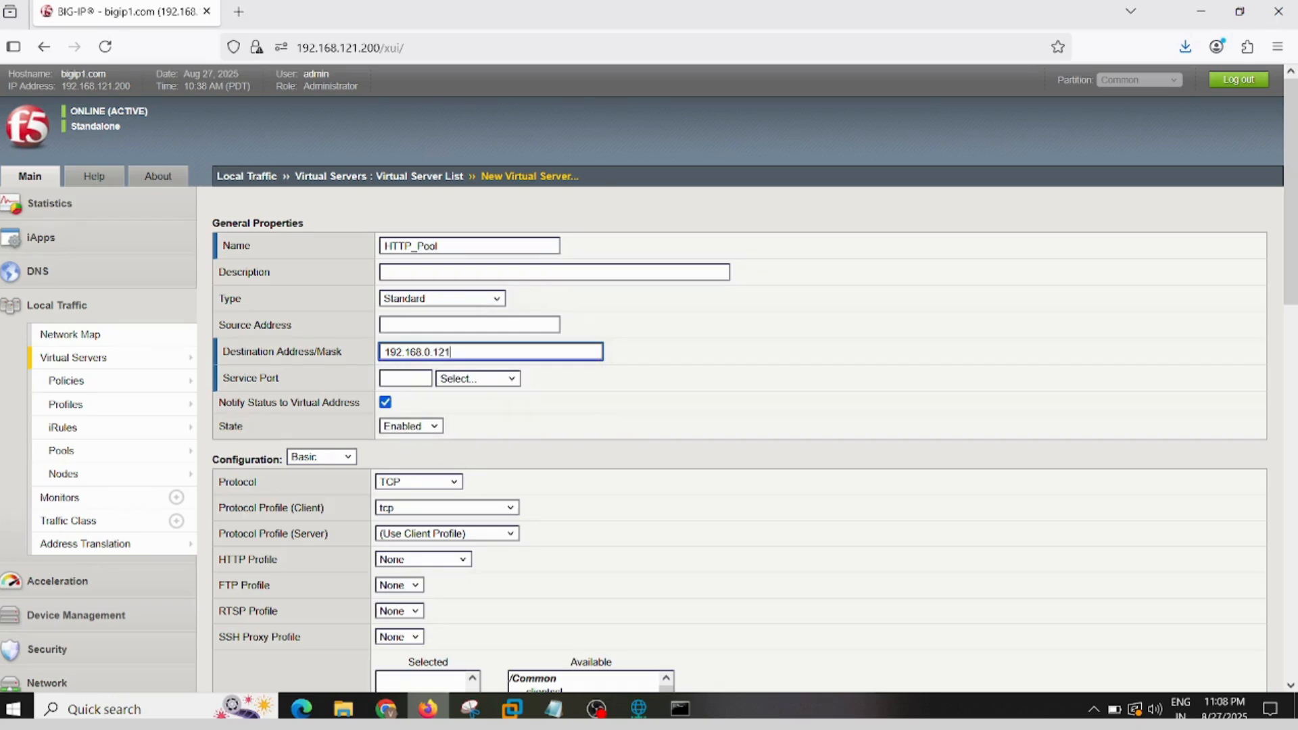
{"action": "left_click", "coordinate": [483, 386]}
{"action": "left_click", "coordinate": [490, 456]}
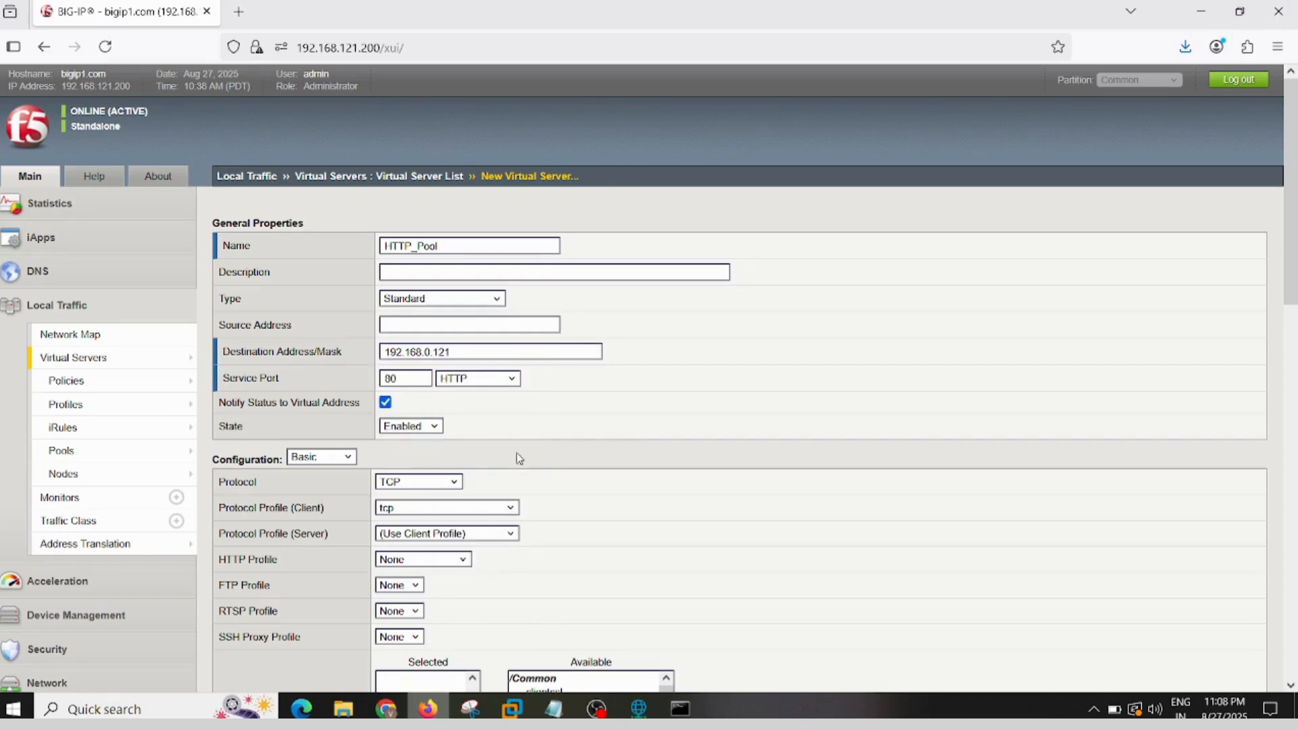
Step: Set the virtual server's Source Address Translation to Auto Map
{"action": "scroll", "coordinate": [534, 472], "scroll_direction": "down", "scroll_amount": 4}
{"action": "scroll", "coordinate": [538, 473], "scroll_direction": "down", "scroll_amount": 3}
{"action": "scroll", "coordinate": [279, 138], "scroll_direction": "up", "scroll_amount": 1}
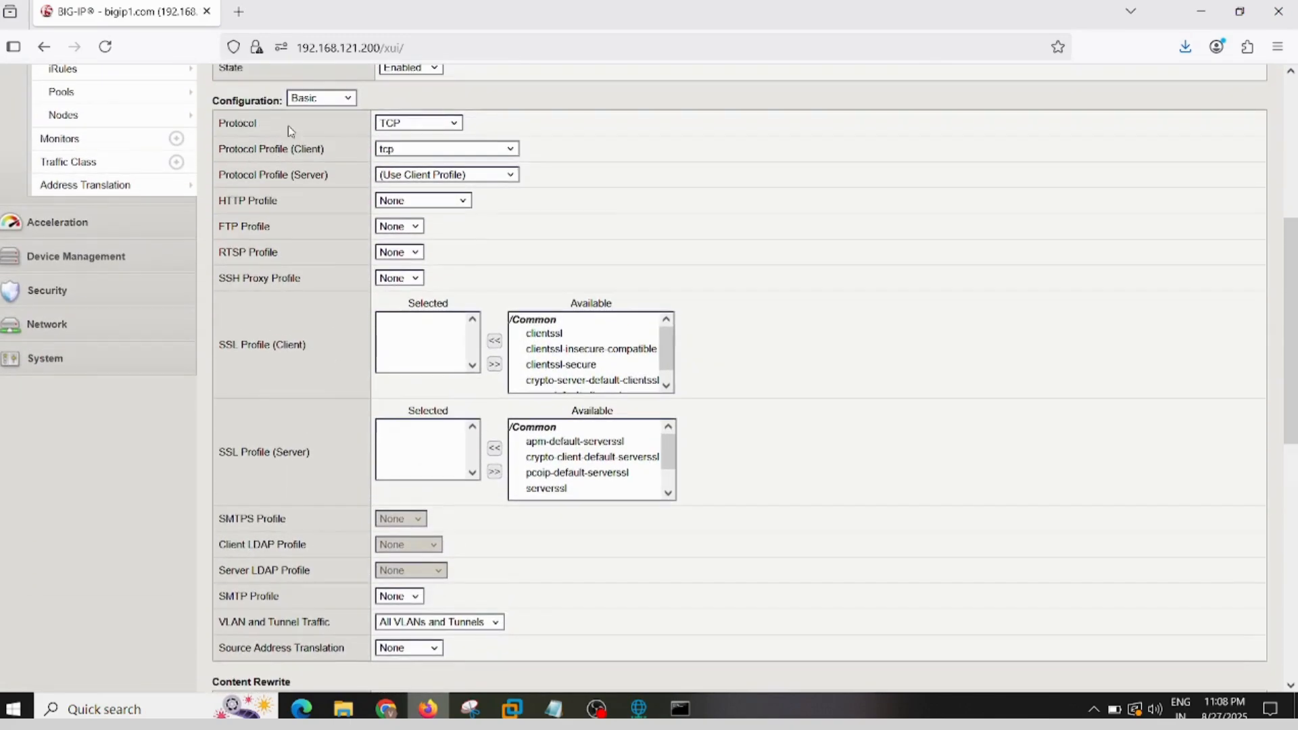
{"action": "scroll", "coordinate": [373, 478], "scroll_direction": "down", "scroll_amount": 1}
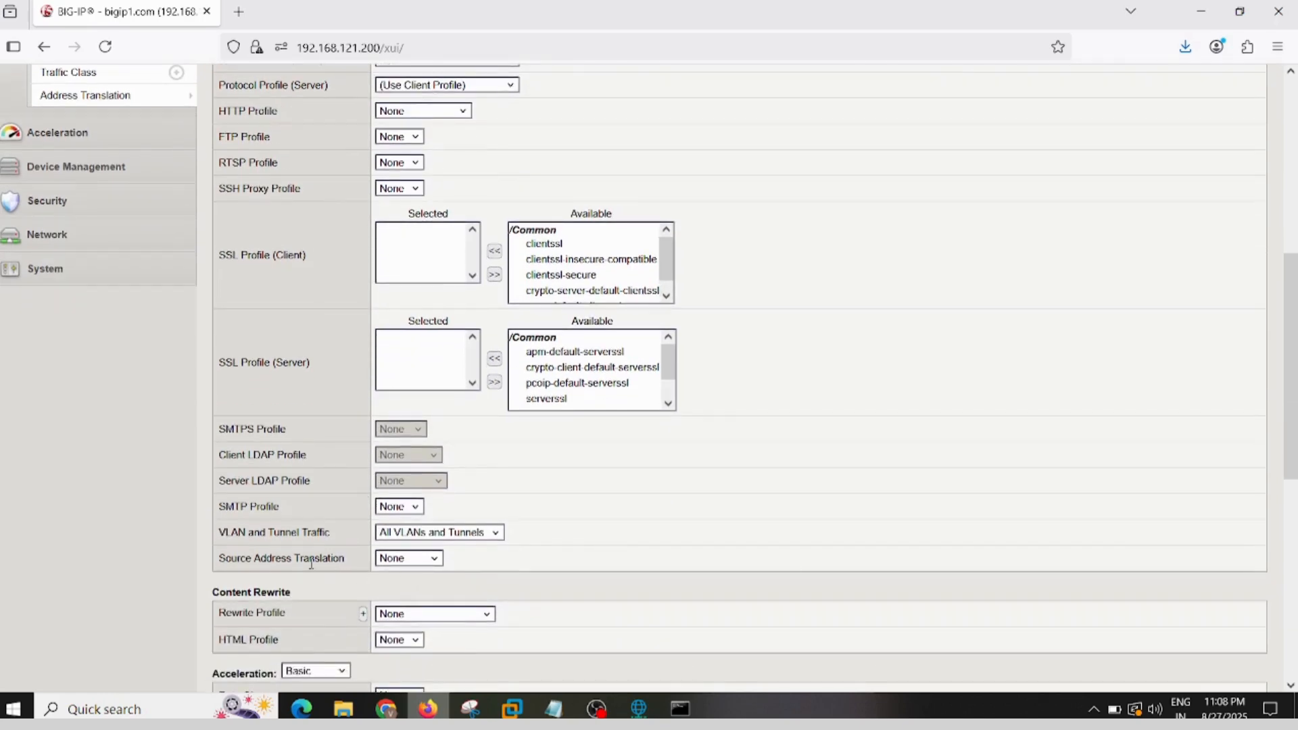
{"action": "left_click", "coordinate": [436, 559]}
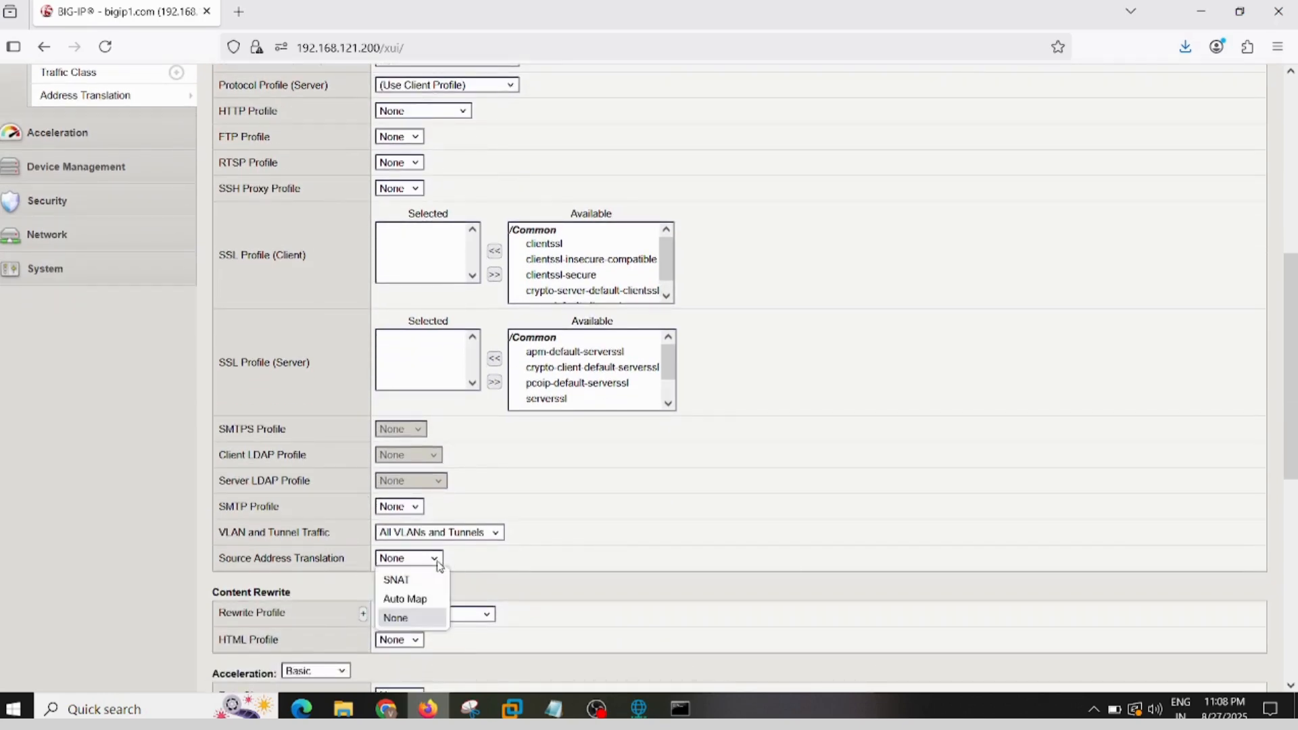
{"action": "left_click", "coordinate": [405, 603]}
Step: Assign HTTP_Pool as the virtual server's default pool and finish creating the virtual server
{"action": "scroll", "coordinate": [505, 565], "scroll_direction": "down", "scroll_amount": 4}
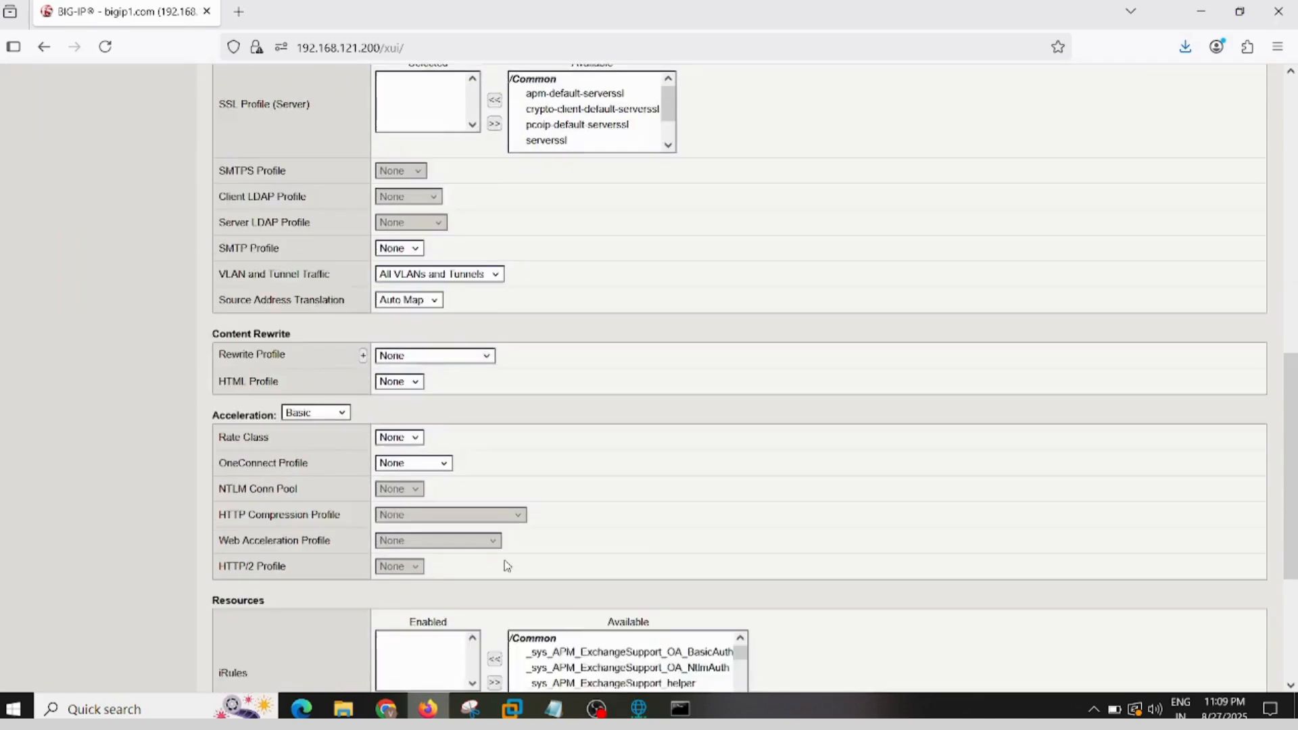
{"action": "scroll", "coordinate": [505, 565], "scroll_direction": "down", "scroll_amount": 2}
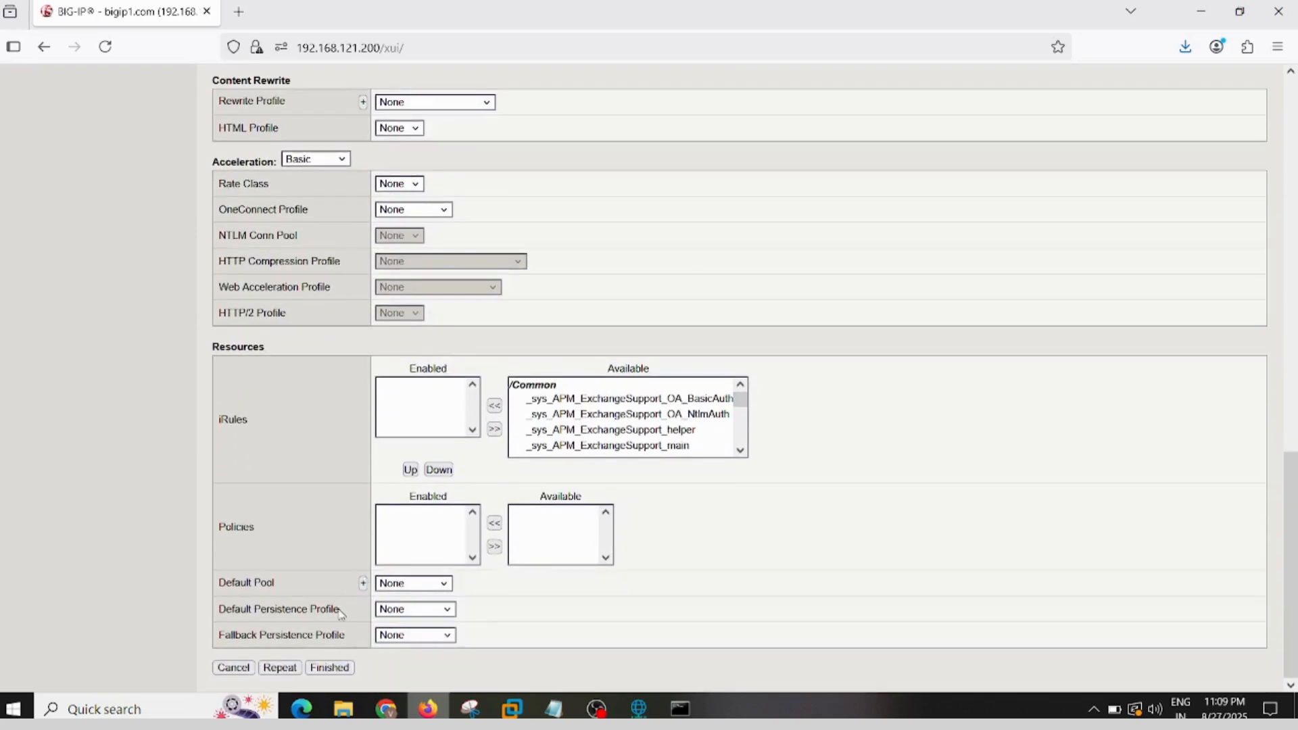
{"action": "left_click", "coordinate": [429, 585]}
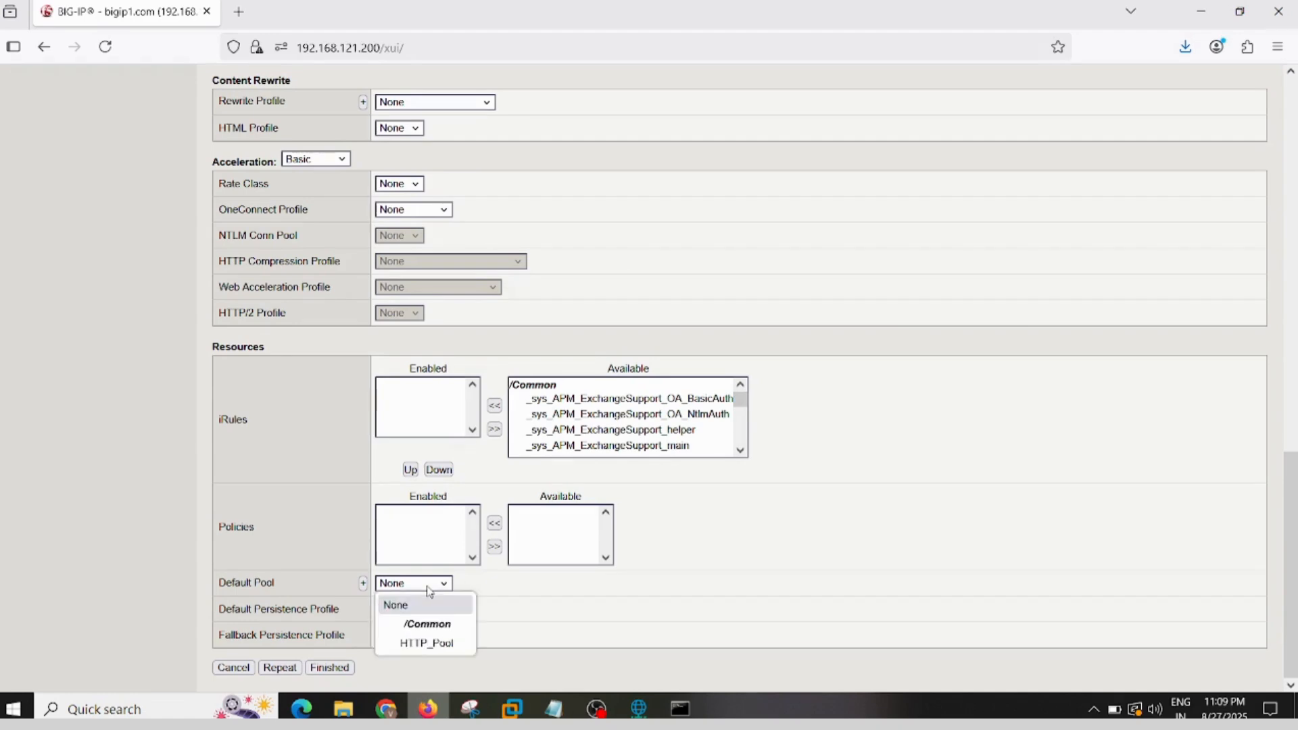
{"action": "left_click", "coordinate": [434, 643]}
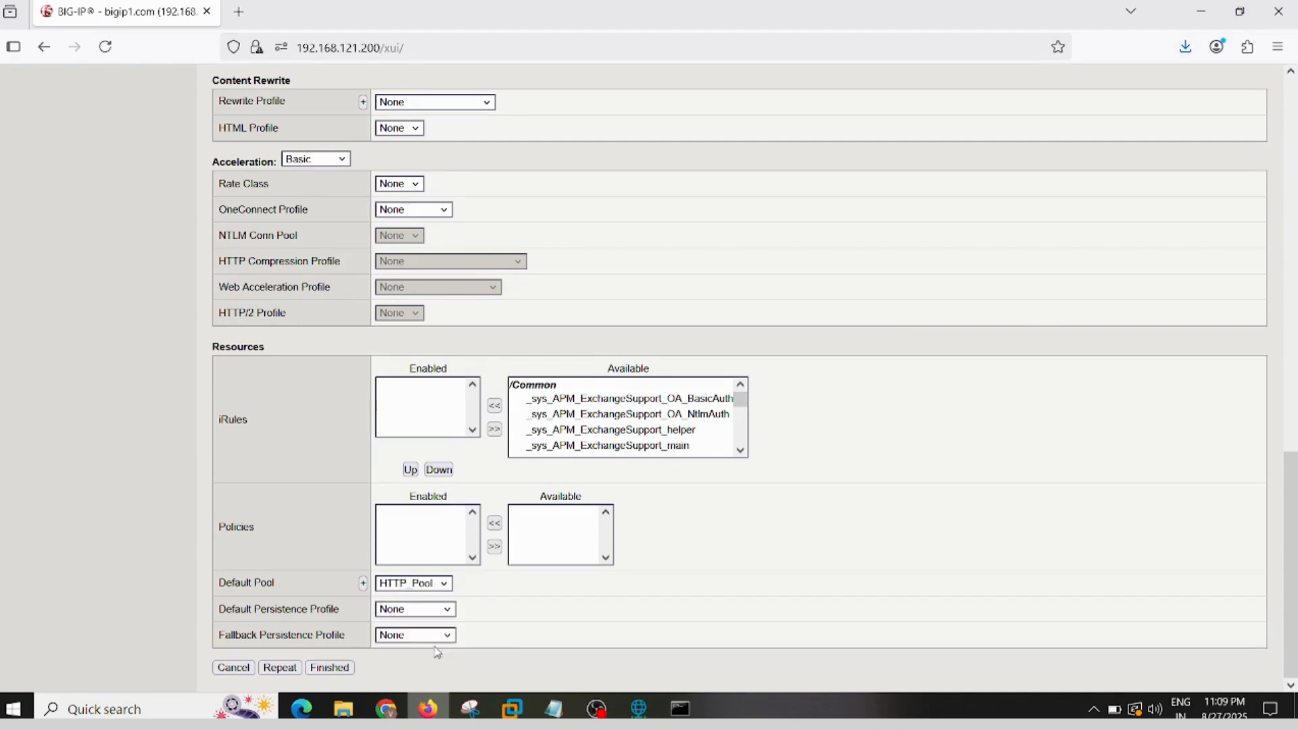
{"action": "left_click", "coordinate": [329, 667]}
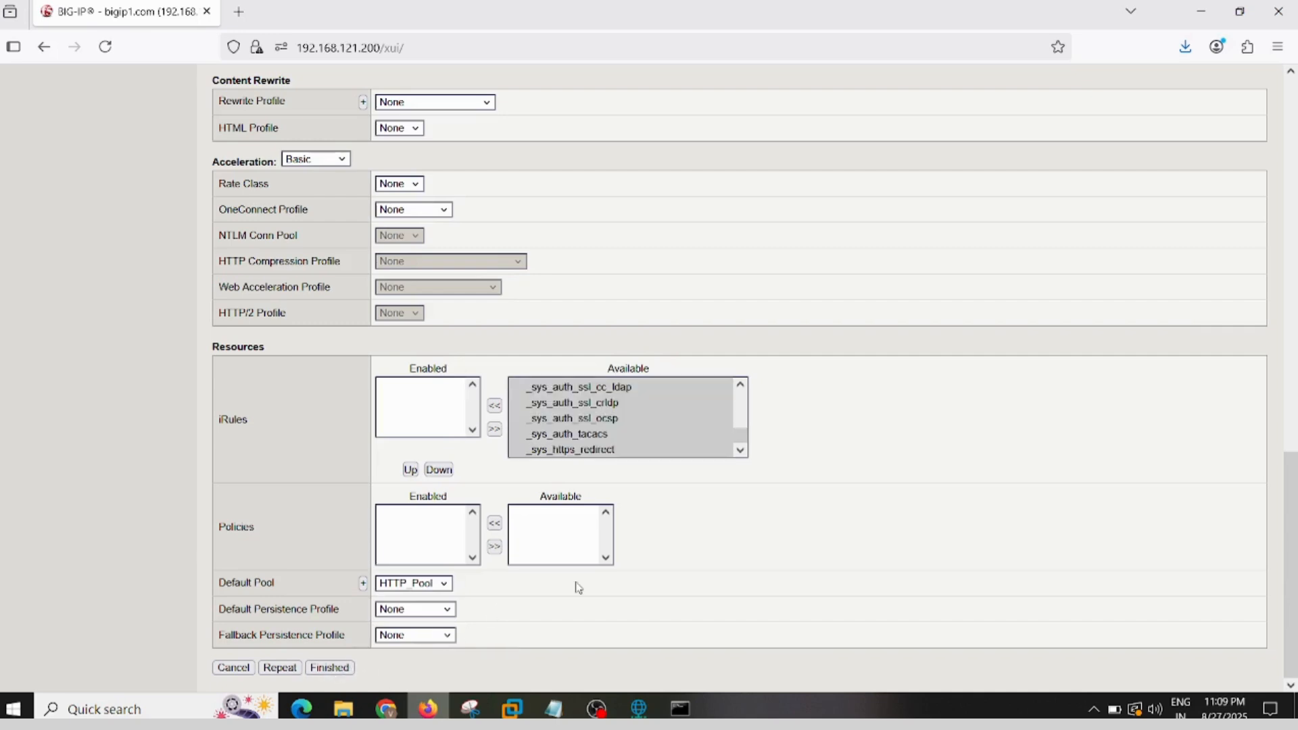
{"action": "scroll", "coordinate": [578, 588], "scroll_direction": "up", "scroll_amount": 15}
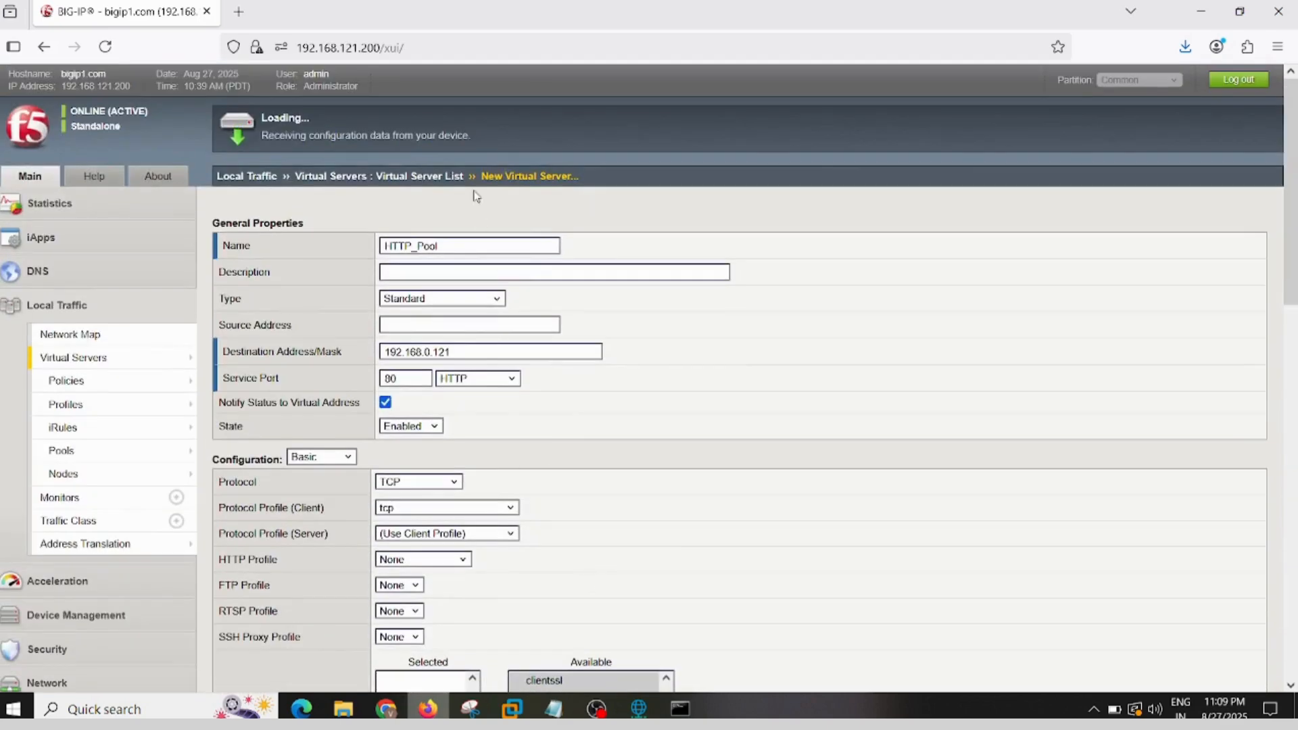
{"action": "left_click_drag", "start_coordinate": [472, 138], "coordinate": [266, 111]}
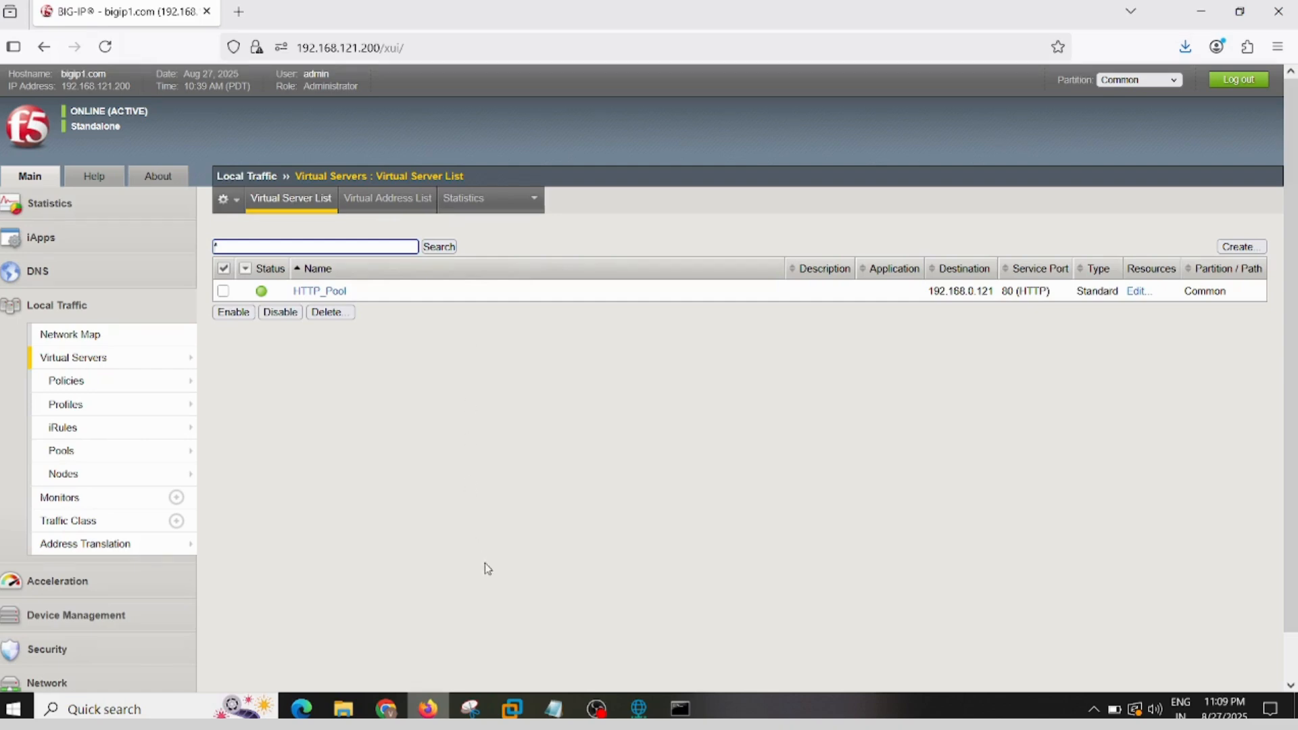
{"action": "left_click", "coordinate": [514, 714]}
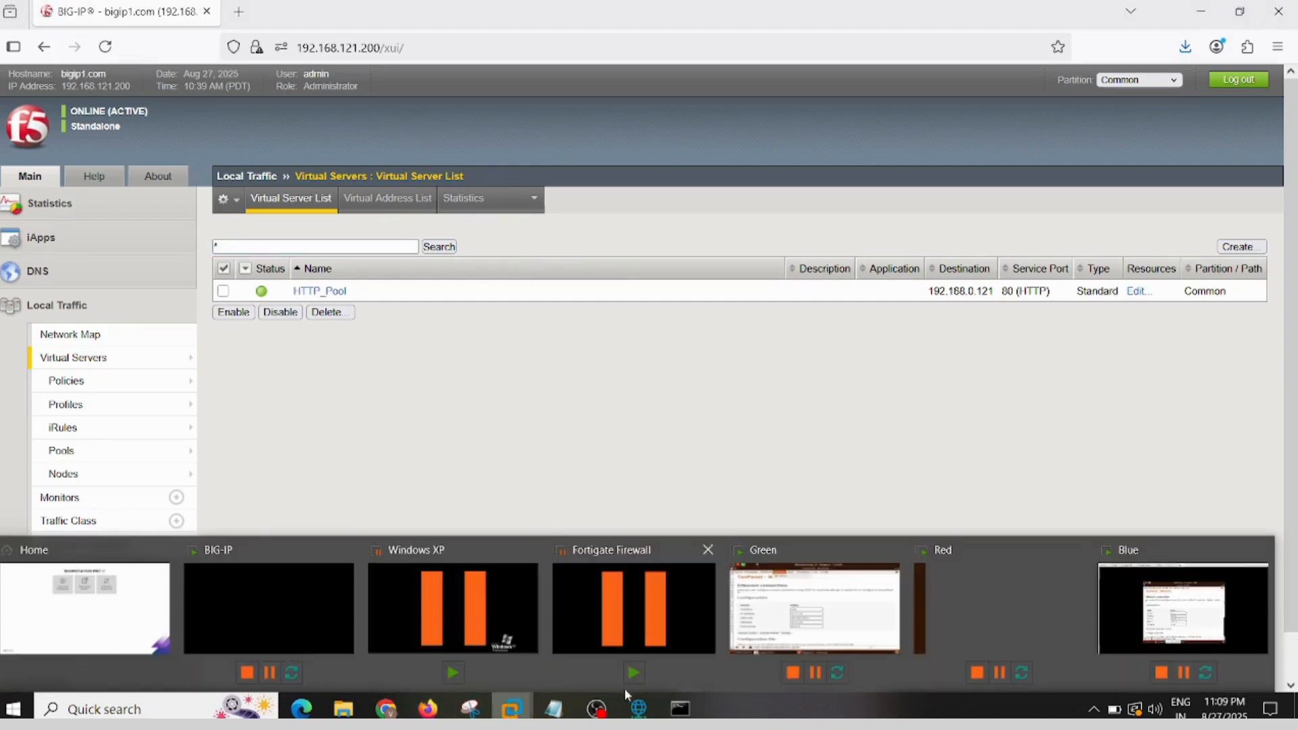
{"action": "left_click", "coordinate": [56, 641]}
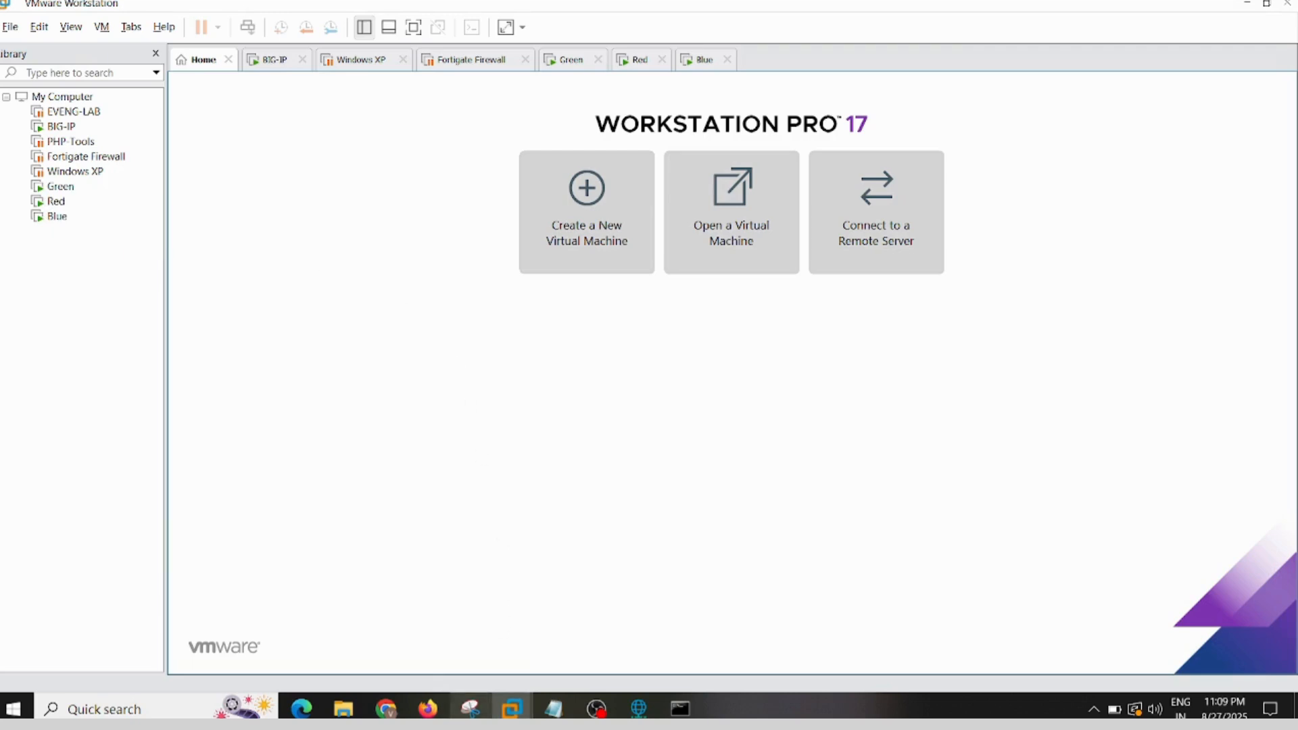
{"action": "left_click", "coordinate": [426, 710]}
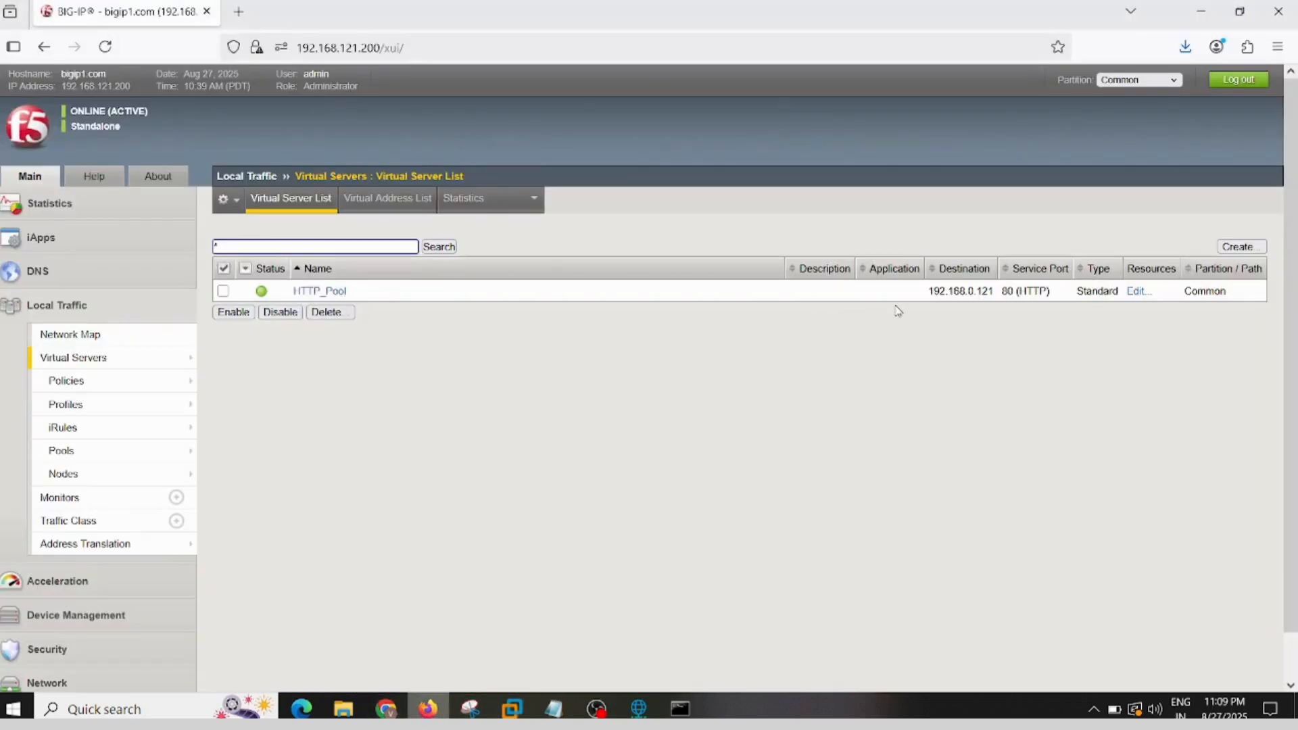
{"action": "left_click", "coordinate": [238, 13]}
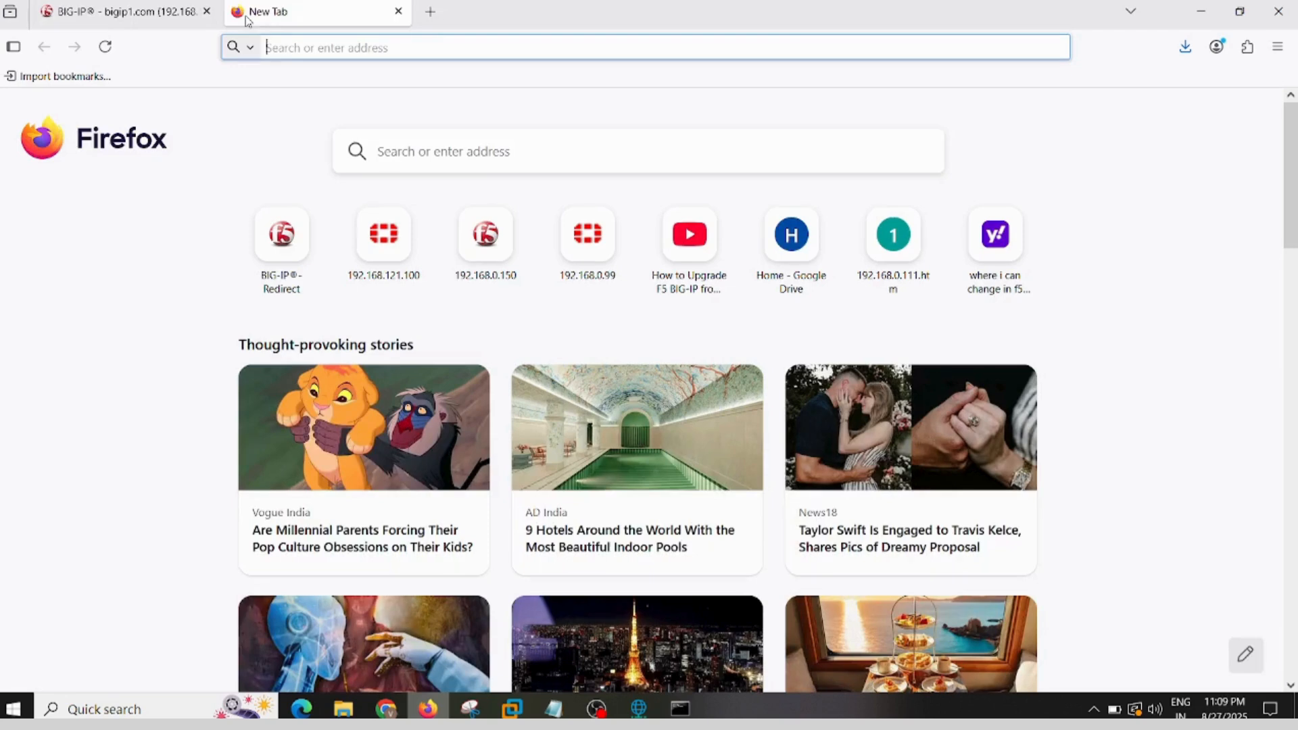
{"action": "left_click", "coordinate": [293, 51]}
{"action": "type", "text": "h"}
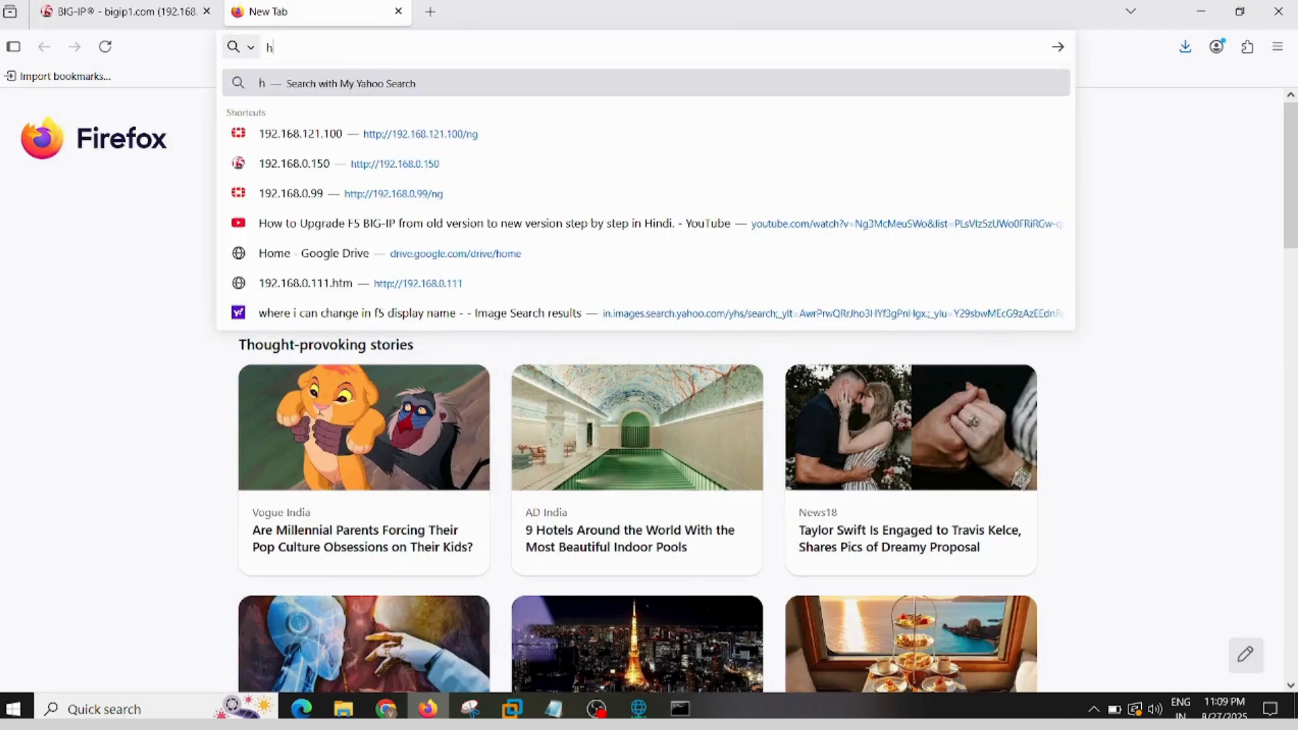
{"action": "type", "text": "ttp:/"}
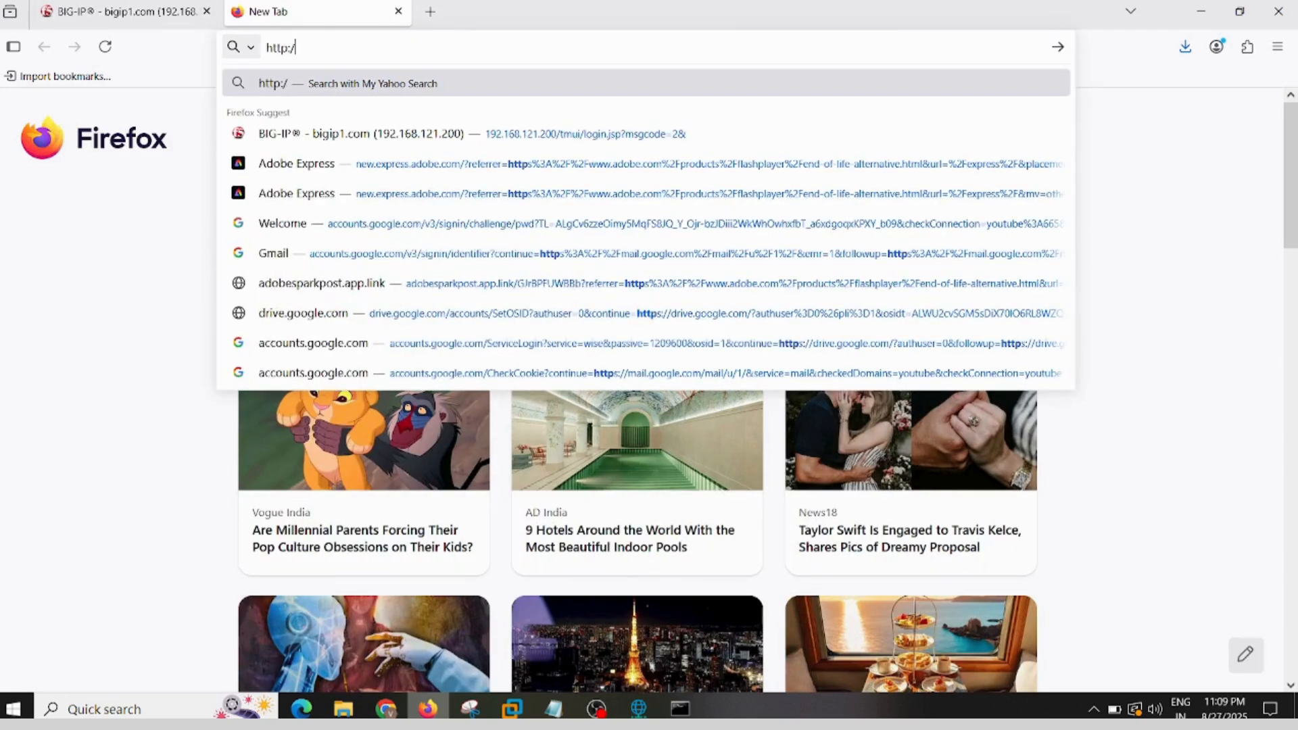
{"action": "type", "text": "/192.168"}
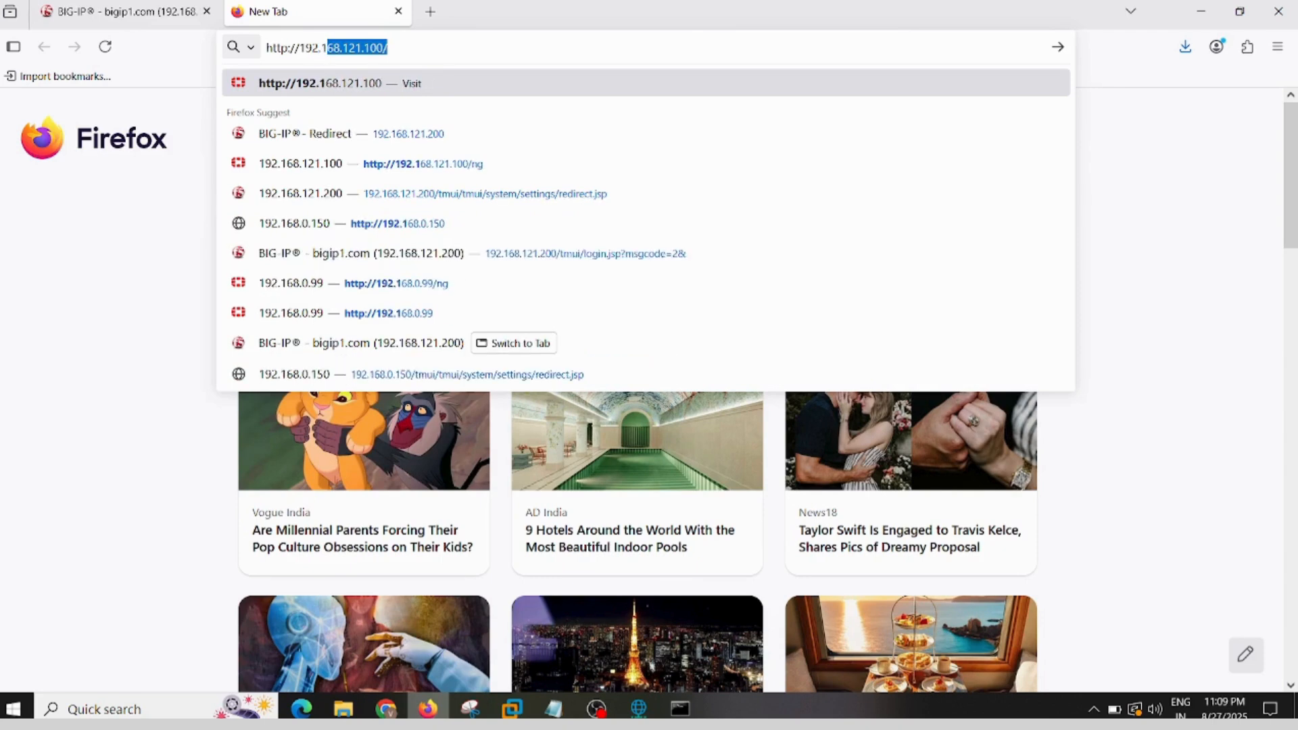
{"action": "type", "text": ".0.121"}
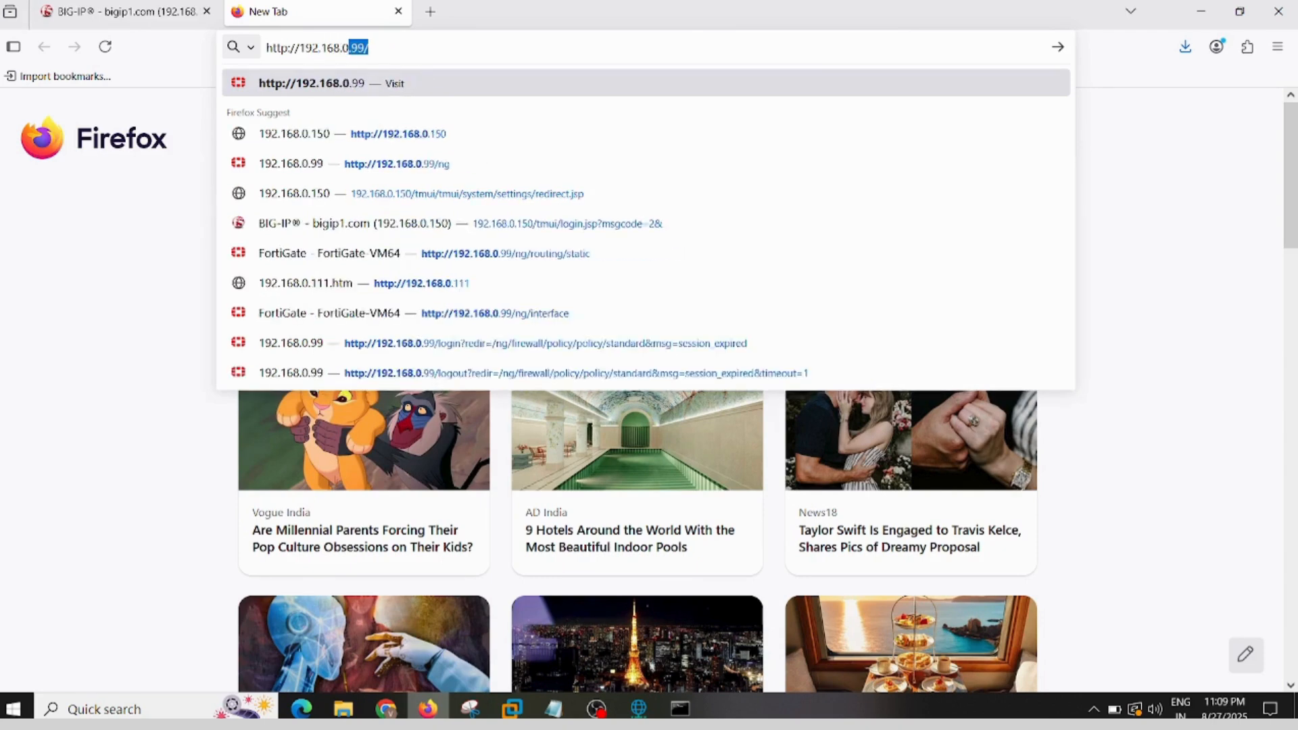
{"action": "key", "text": "Return"}
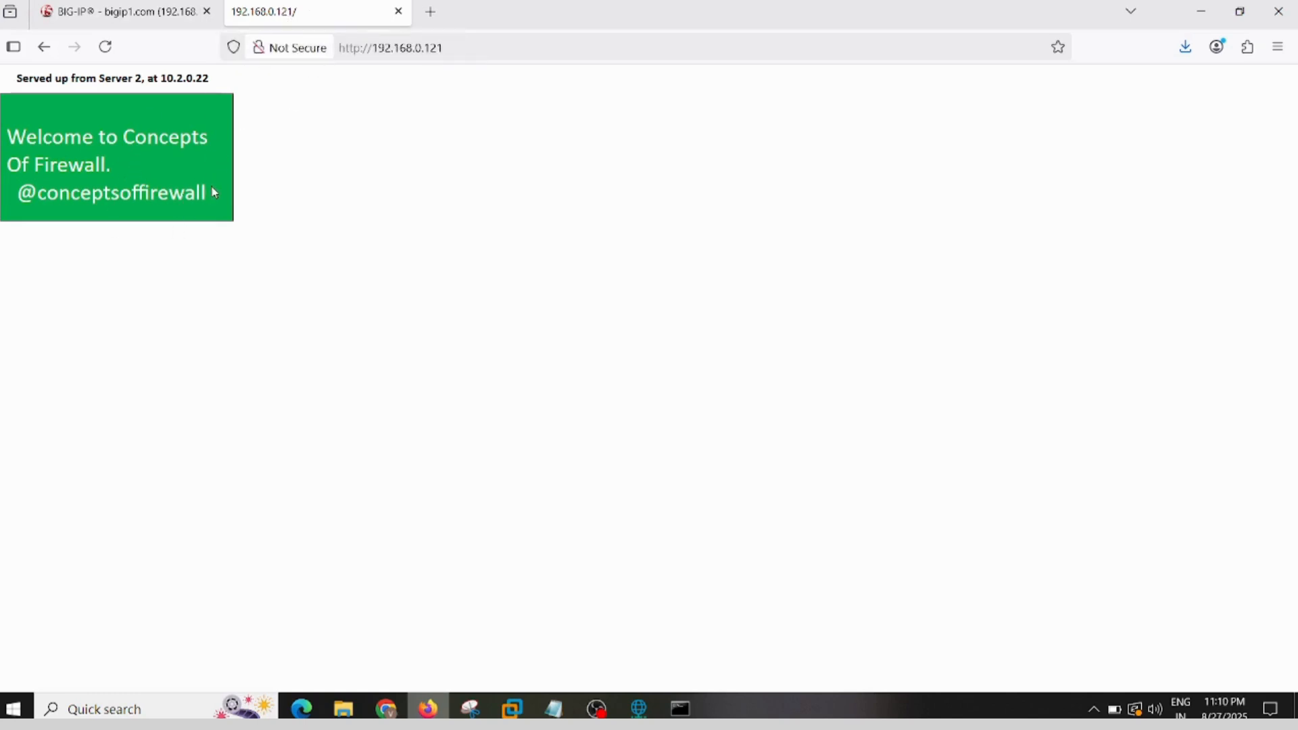
{"action": "left_click", "coordinate": [105, 48]}
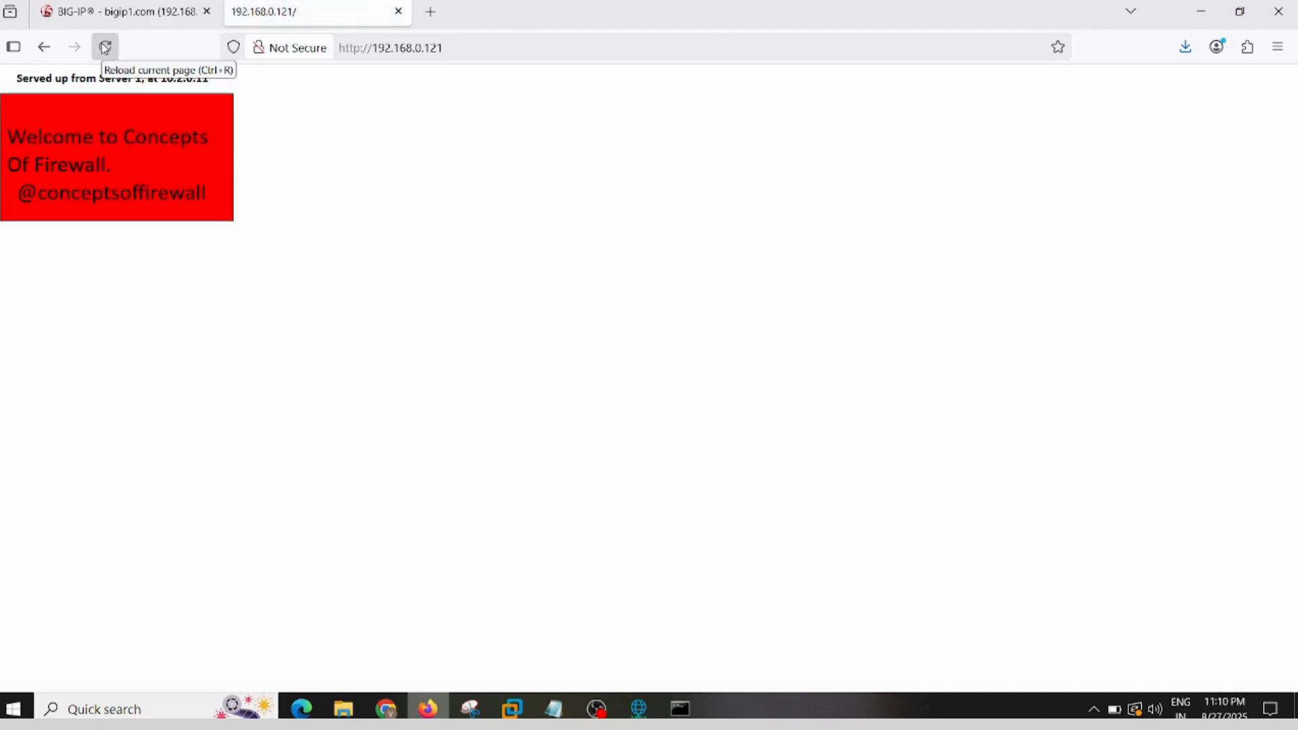
Step: Reload the page at 192.168.0.121 several times to check which backend servers answer
{"action": "left_click", "coordinate": [105, 48]}
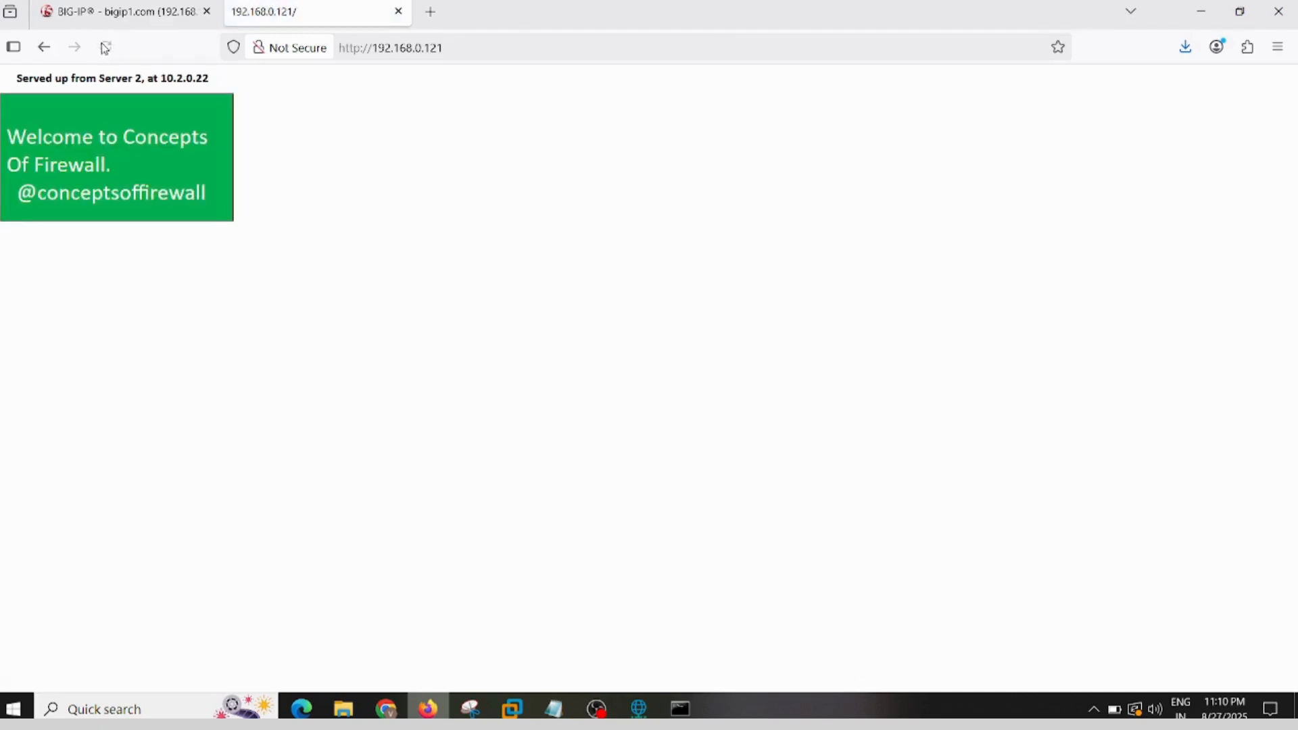
{"action": "left_click", "coordinate": [106, 56]}
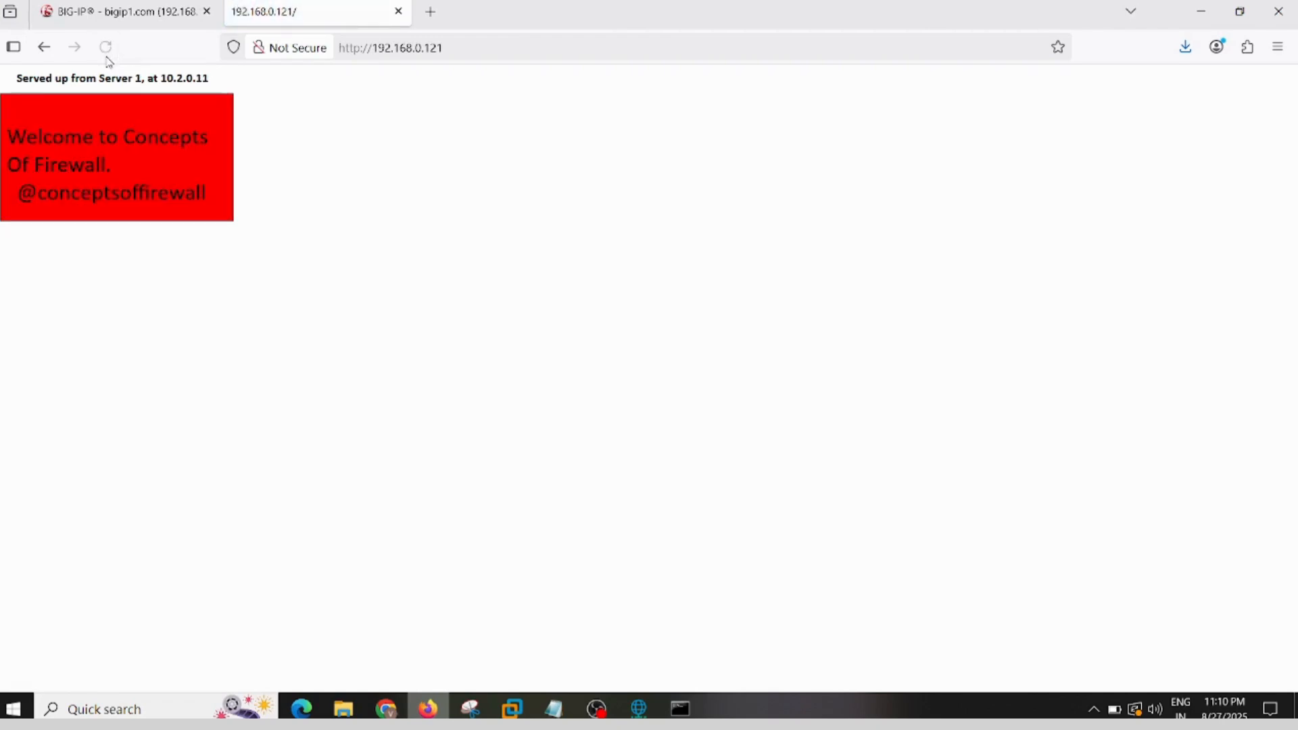
{"action": "left_click", "coordinate": [108, 53]}
{"action": "left_click", "coordinate": [108, 53]}
{"action": "left_click", "coordinate": [108, 53]}
{"action": "left_click", "coordinate": [109, 54]}
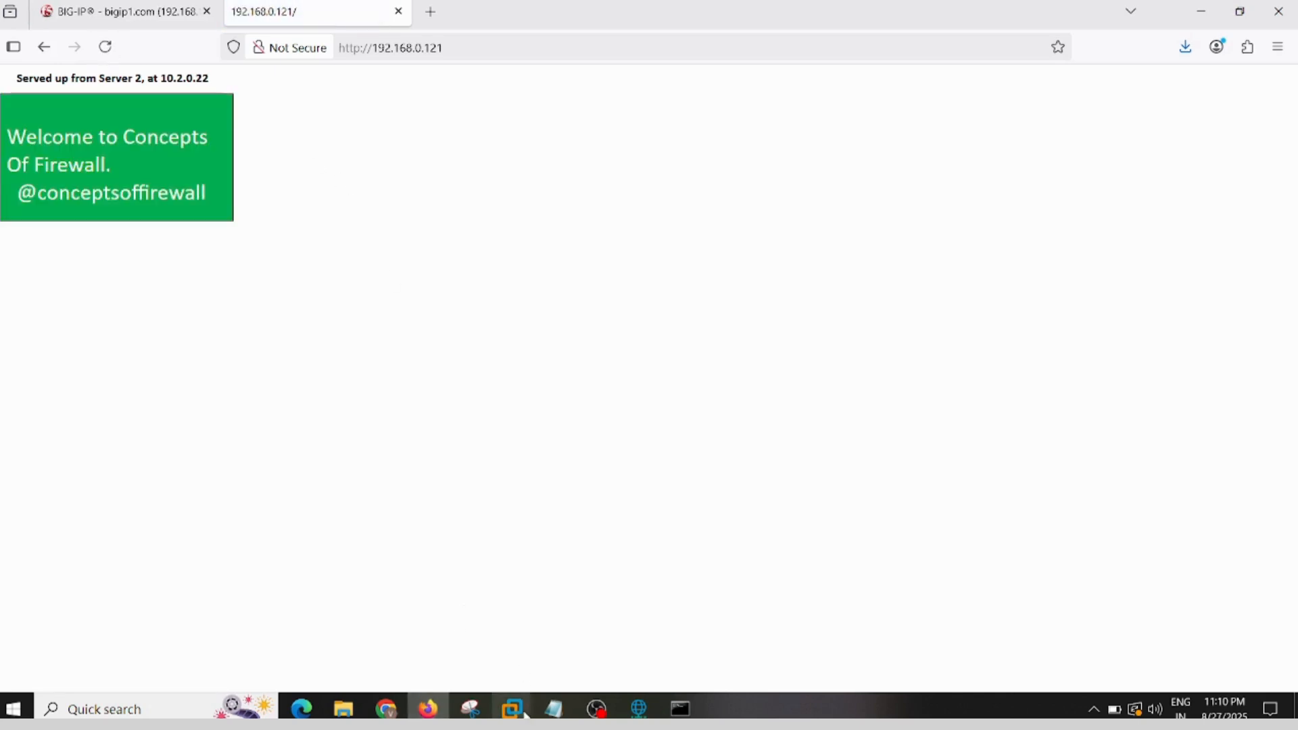
Step: Switch to VMware Workstation and activate the static eth0 network settings with IP 10.2.2.23 on the Blue virtual machine
{"action": "mouse_move", "coordinate": [526, 711]}
{"action": "left_click", "coordinate": [118, 600]}
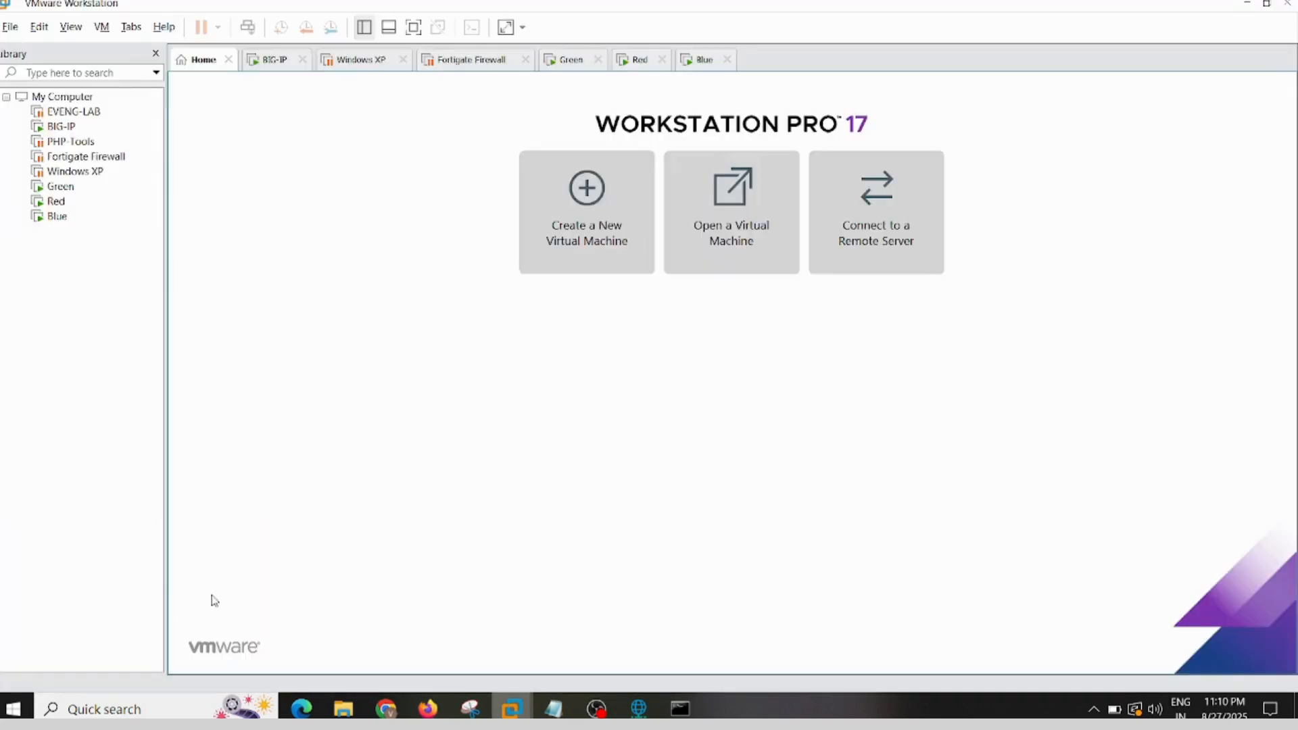
{"action": "left_click", "coordinate": [58, 216]}
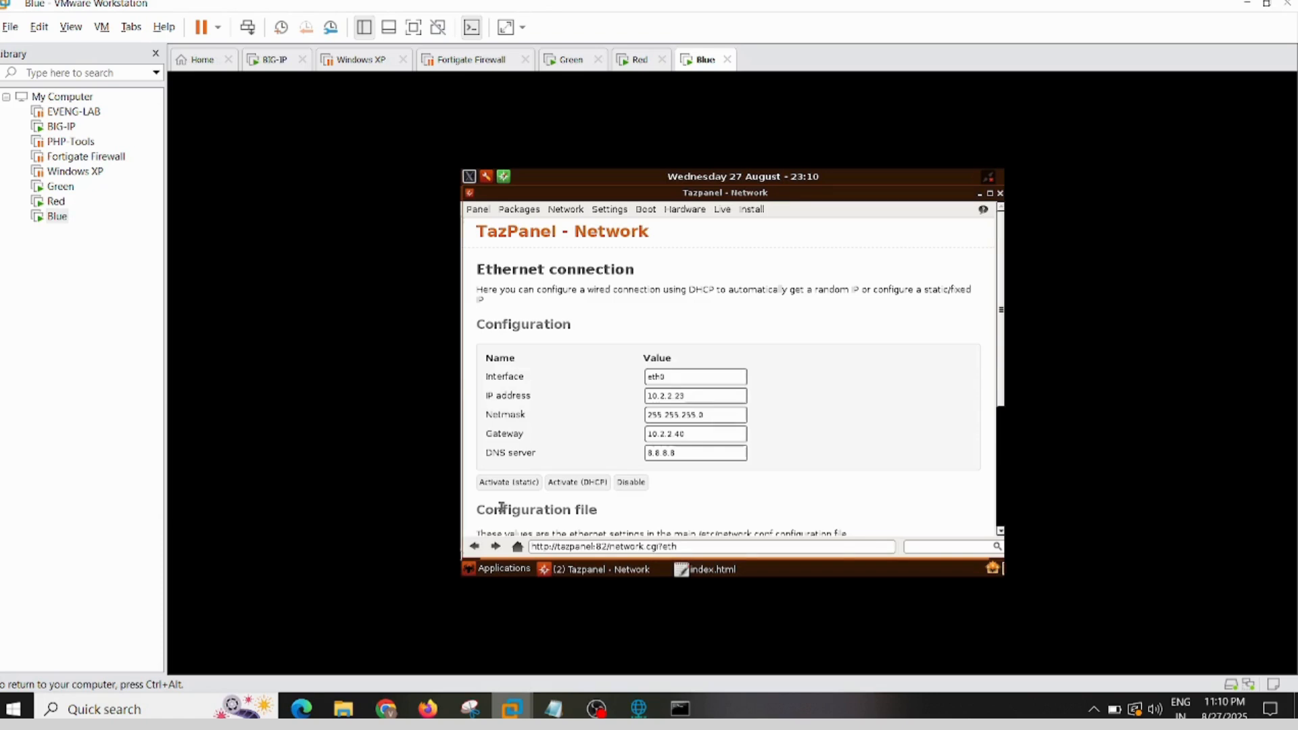
{"action": "left_click", "coordinate": [507, 484]}
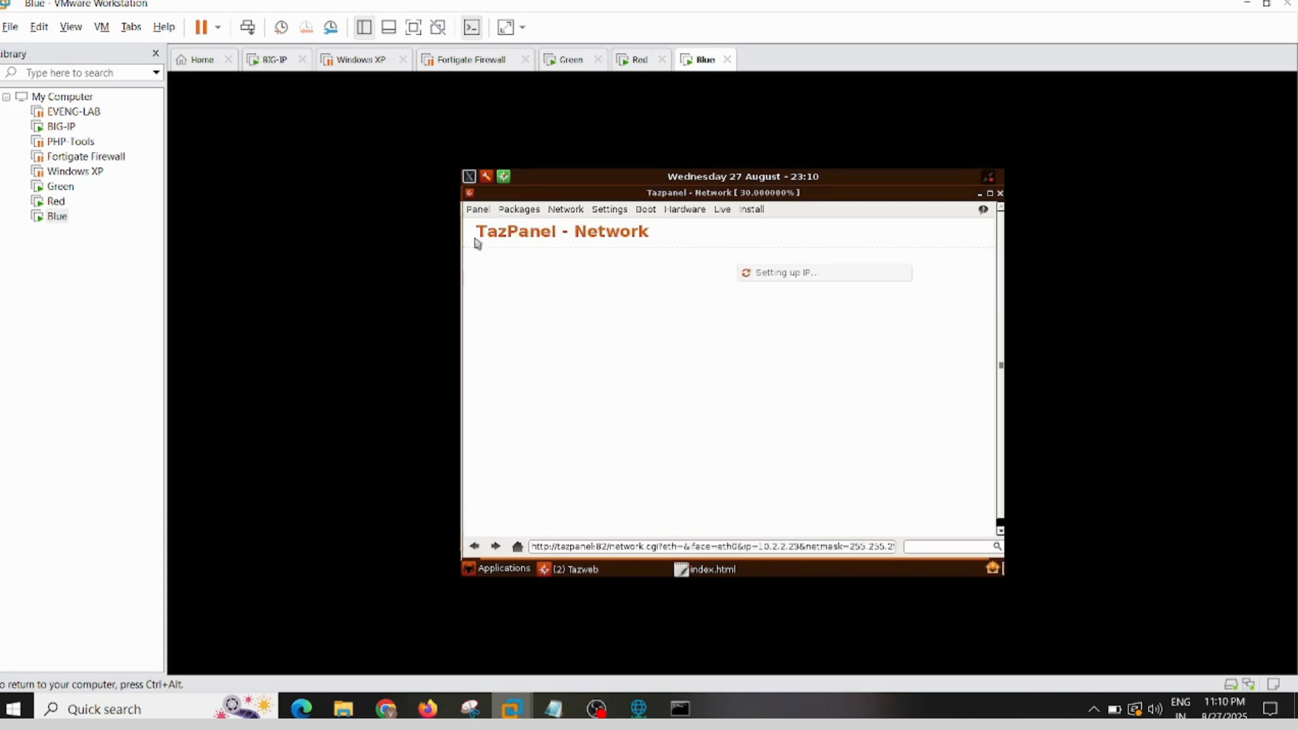
Step: Open a terminal on the Blue virtual machine and run the reboot command
{"action": "mouse_move", "coordinate": [483, 219]}
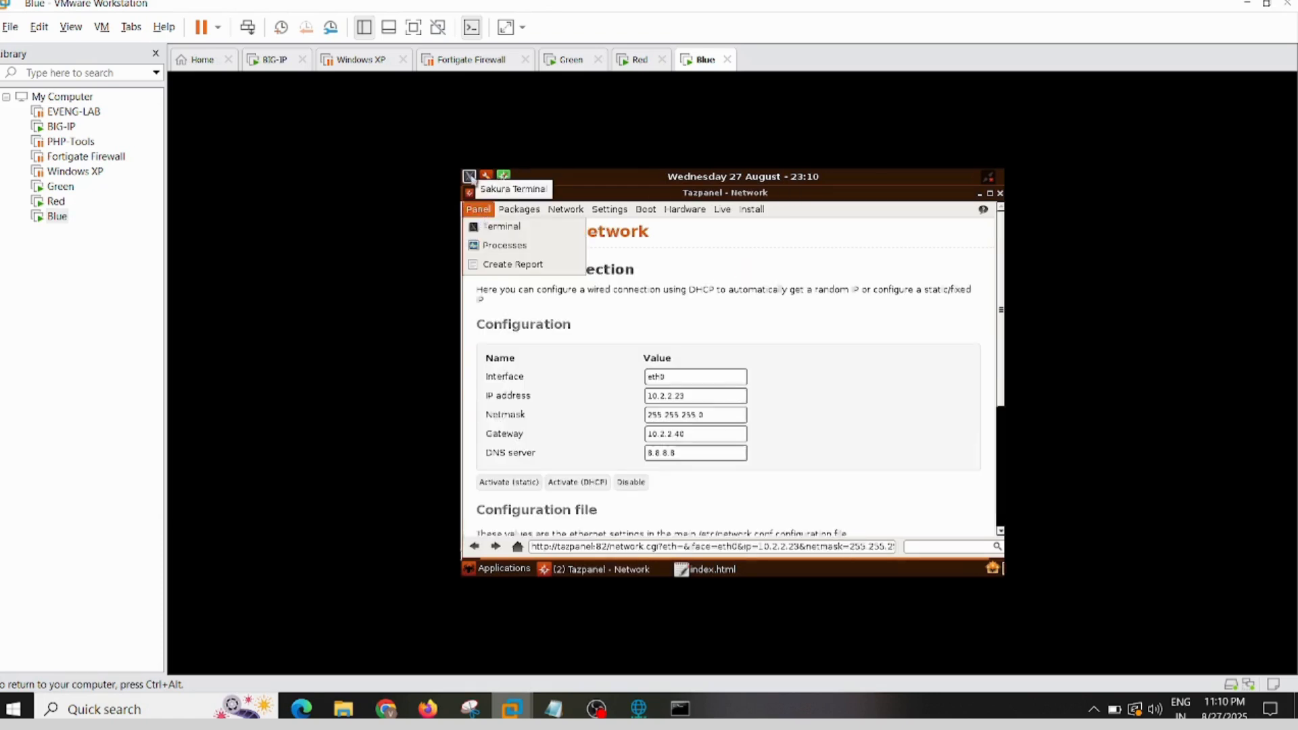
{"action": "left_click", "coordinate": [469, 177]}
{"action": "type", "text": "reebot"}
{"action": "key", "text": "BackSpace"}
{"action": "key", "text": "BackSpace"}
{"action": "key", "text": "BackSpace"}
{"action": "key", "text": "BackSpace"}
{"action": "type", "text": "boot"}
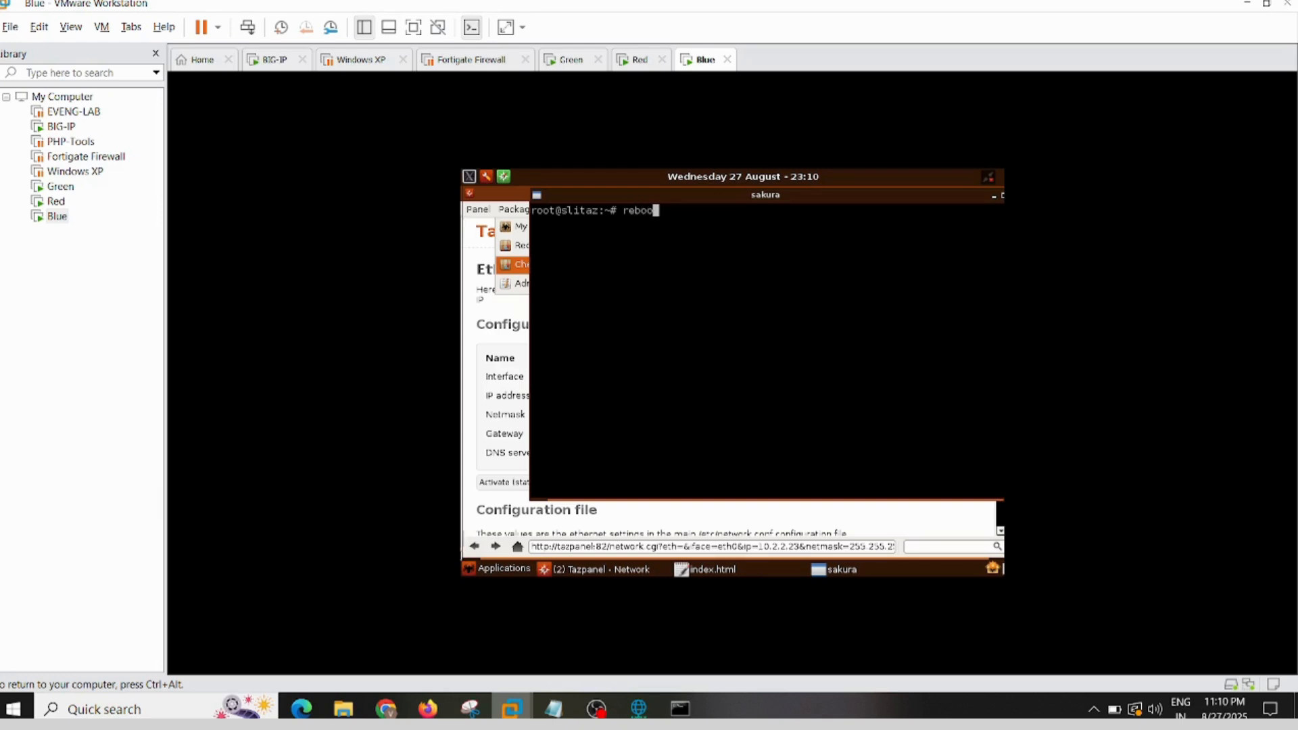
{"action": "key", "text": "Return"}
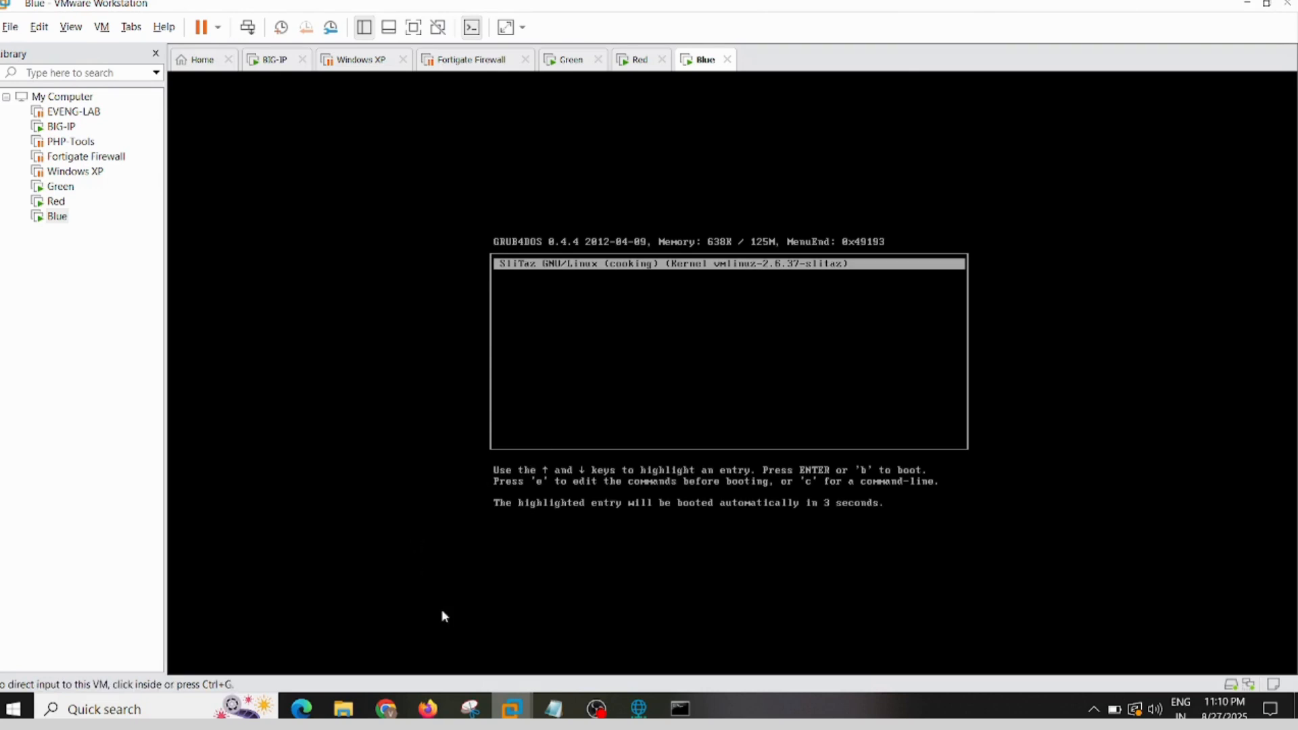
Step: Switch back to the BIG-IP page in Firefox and check the status of the HTTP_Pool members, refreshing the member list
{"action": "left_click", "coordinate": [420, 648]}
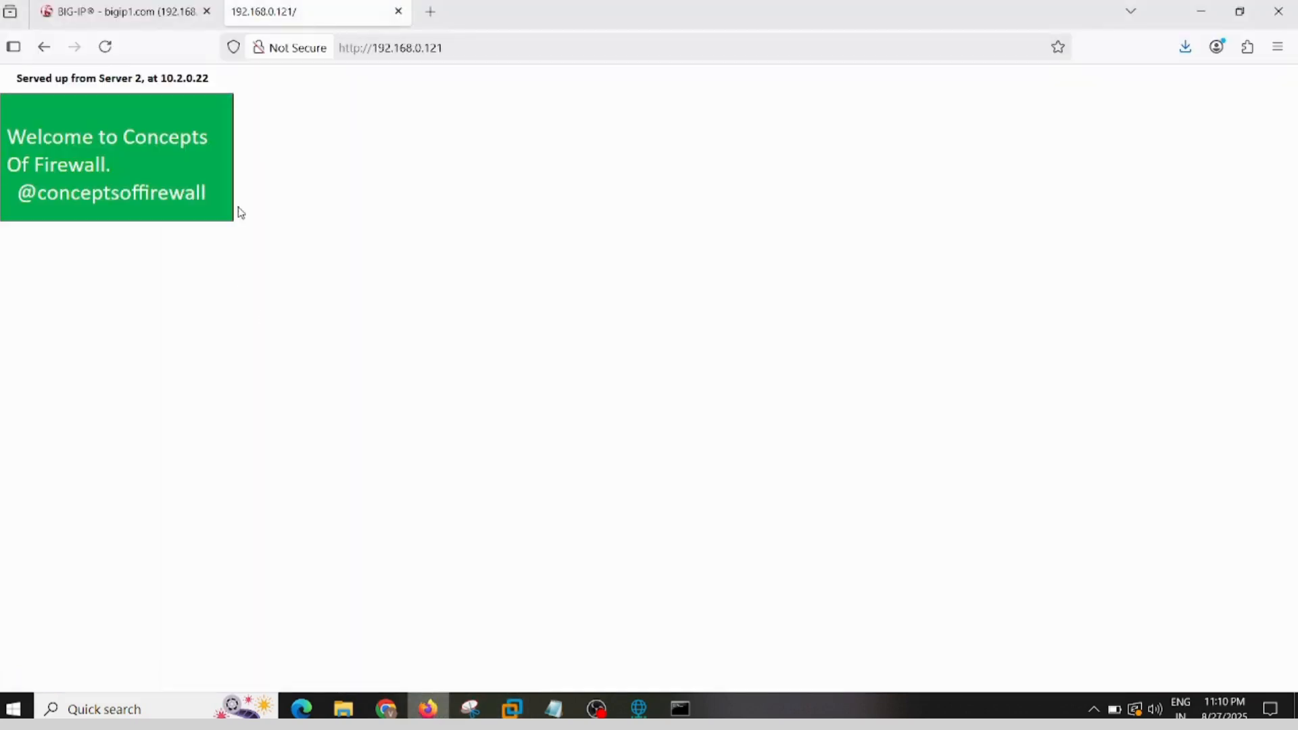
{"action": "left_click", "coordinate": [153, 20]}
{"action": "left_click", "coordinate": [133, 458]}
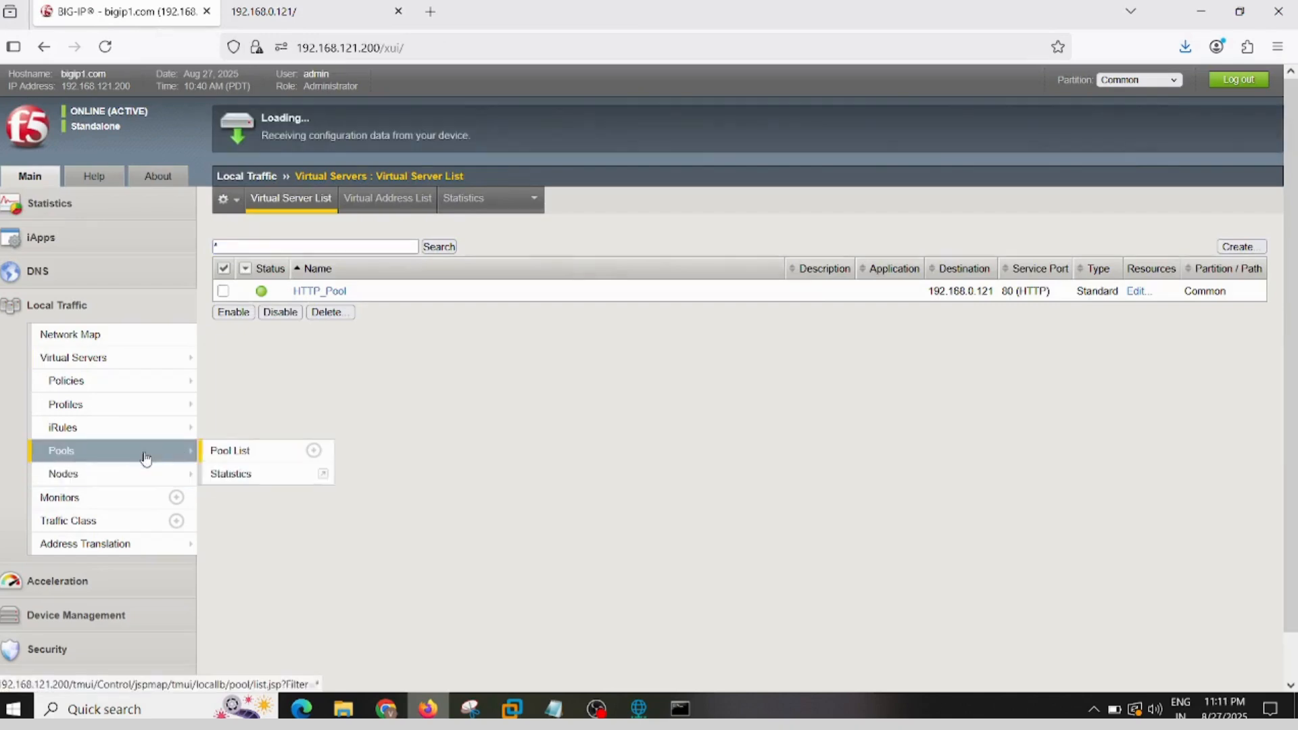
{"action": "left_click", "coordinate": [329, 293]}
{"action": "left_click", "coordinate": [376, 205]}
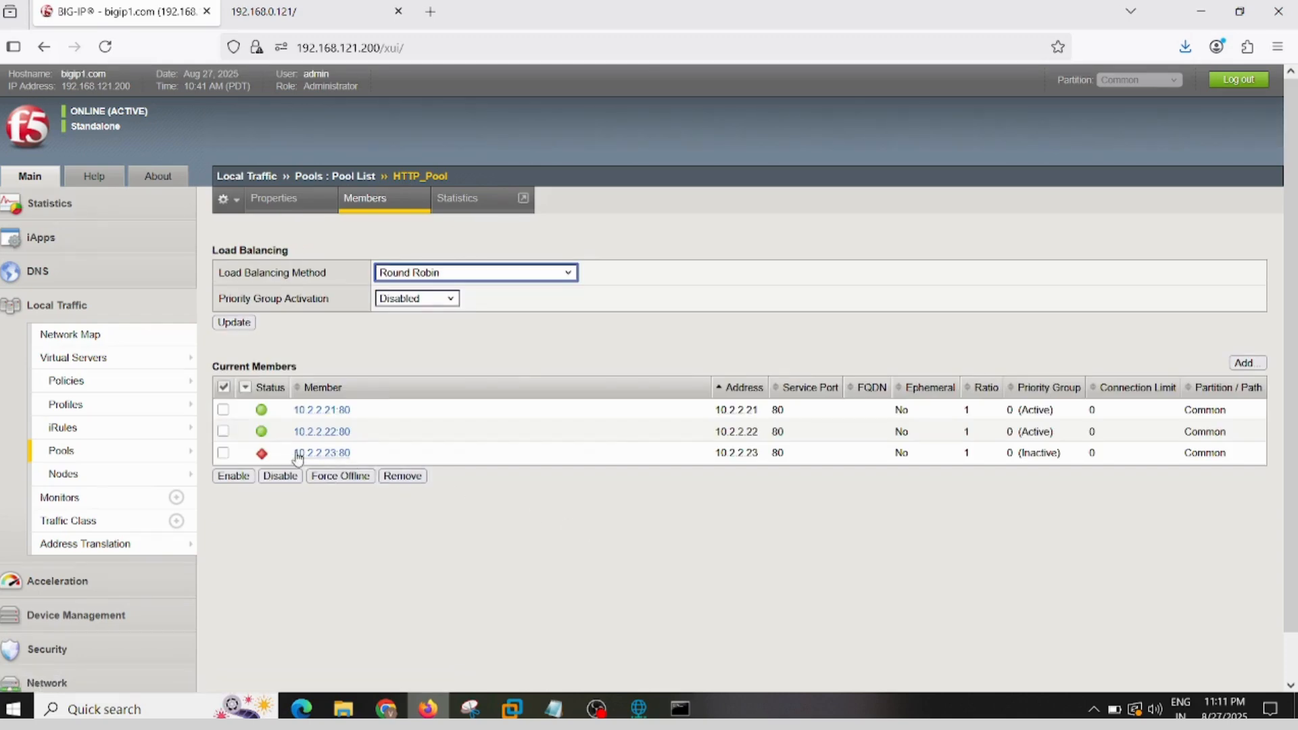
{"action": "mouse_move", "coordinate": [266, 458]}
{"action": "left_click", "coordinate": [105, 46]}
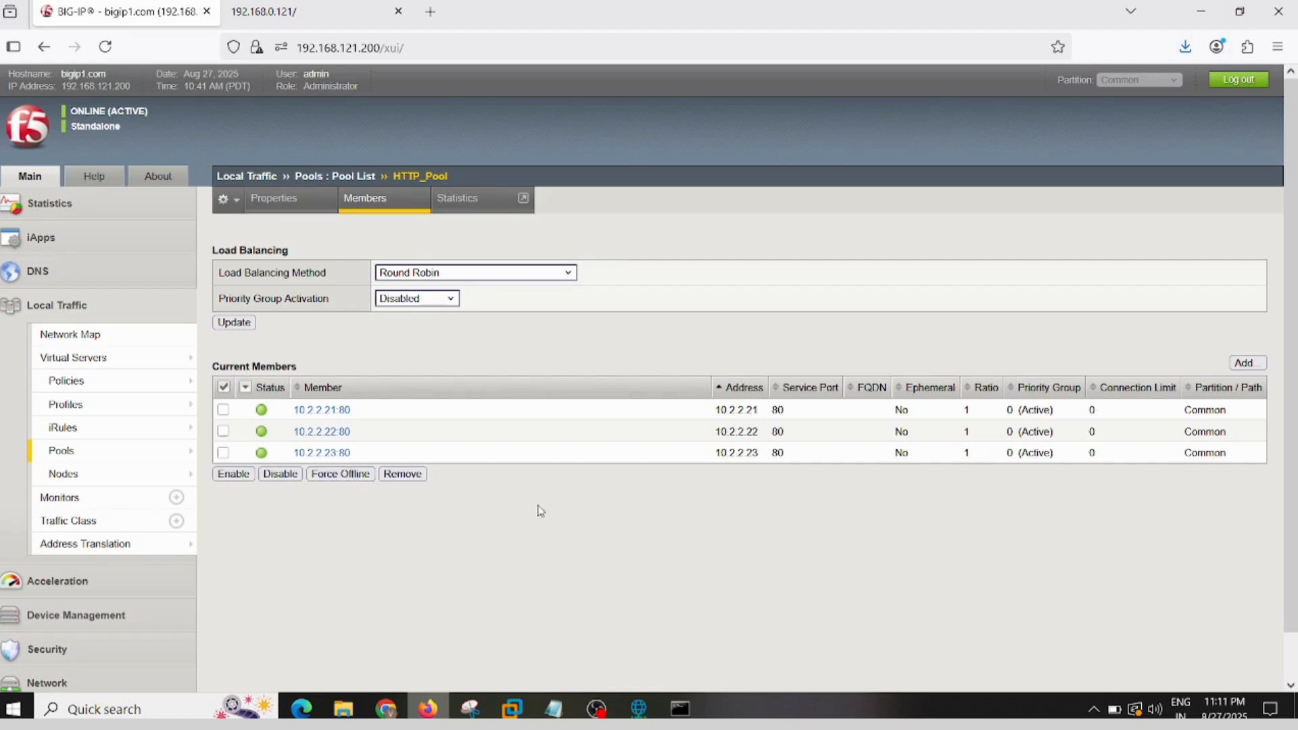
Step: Reload the virtual server's web page at 192.168.0.121 and examine the banner it serves
{"action": "left_click", "coordinate": [307, 12]}
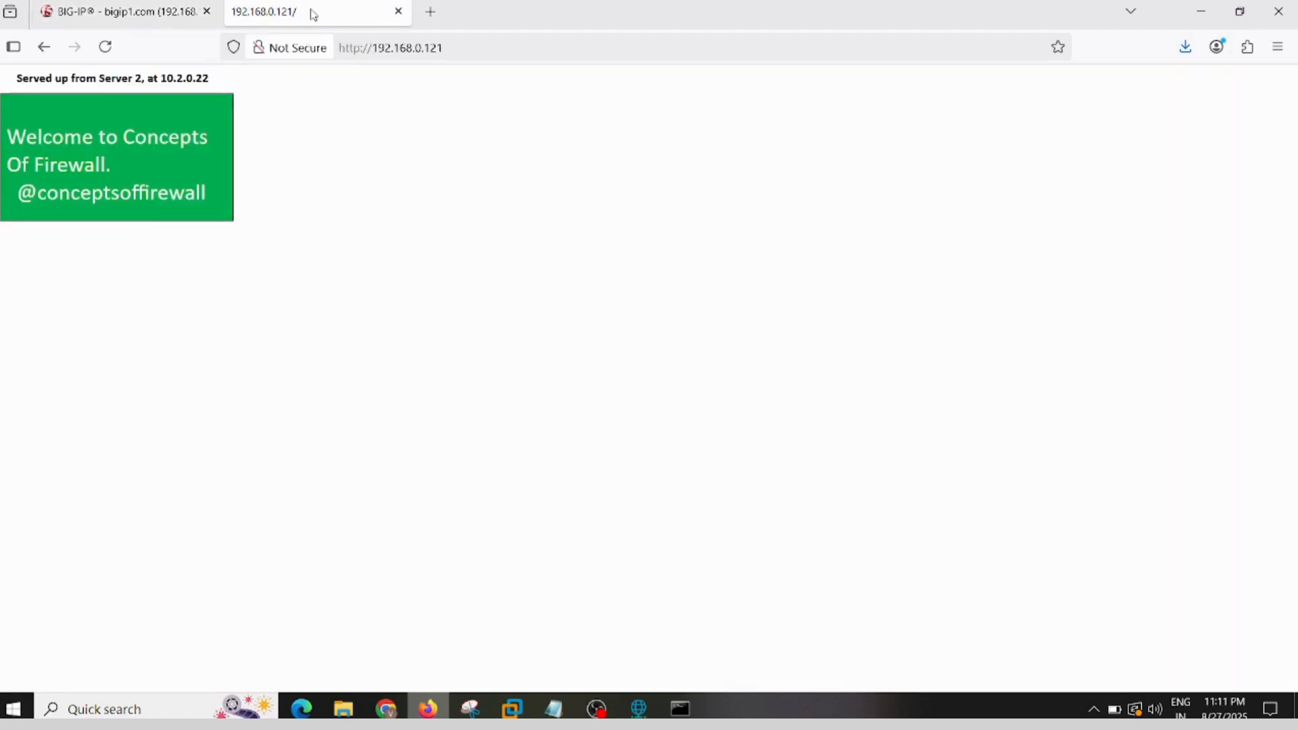
{"action": "left_click", "coordinate": [115, 57]}
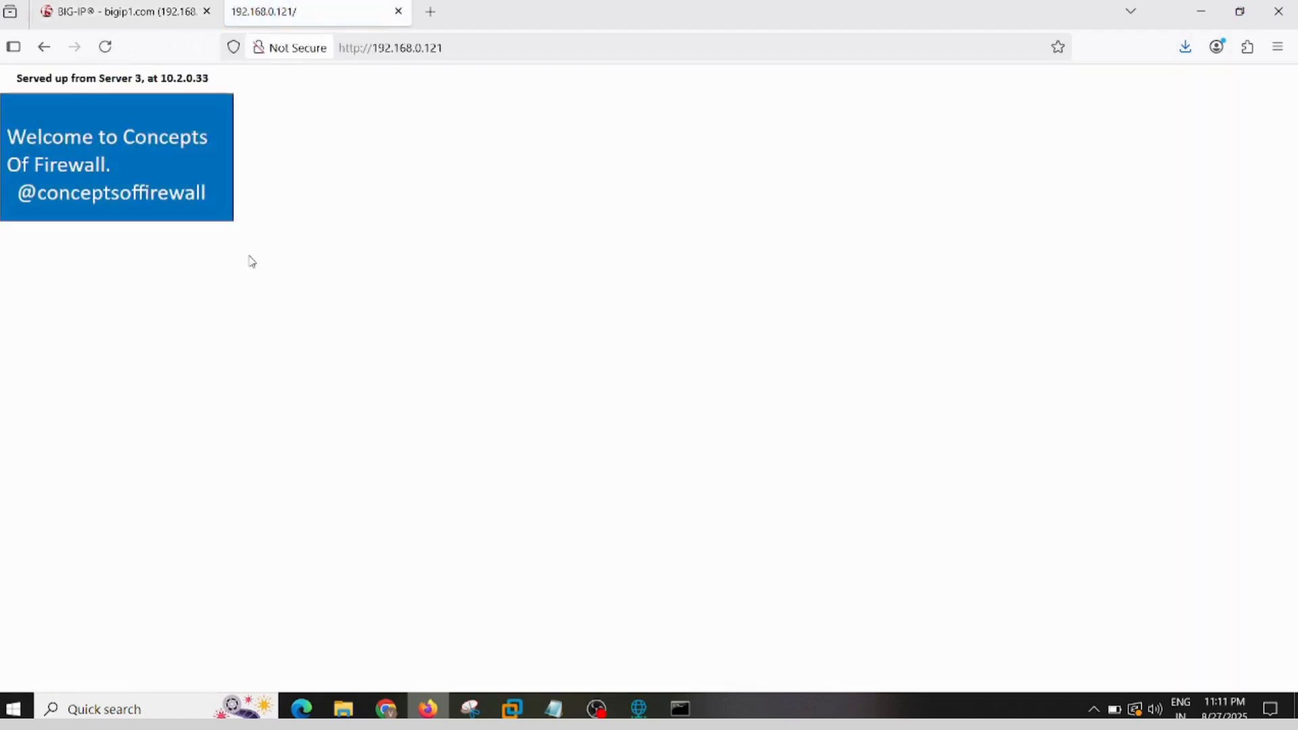
{"action": "left_click_drag", "start_coordinate": [214, 197], "coordinate": [14, 132]}
{"action": "left_click", "coordinate": [391, 173]}
Step: Return to the BIG-IP configuration and review the properties of the HTTP_Pool virtual server
{"action": "left_click", "coordinate": [96, 12]}
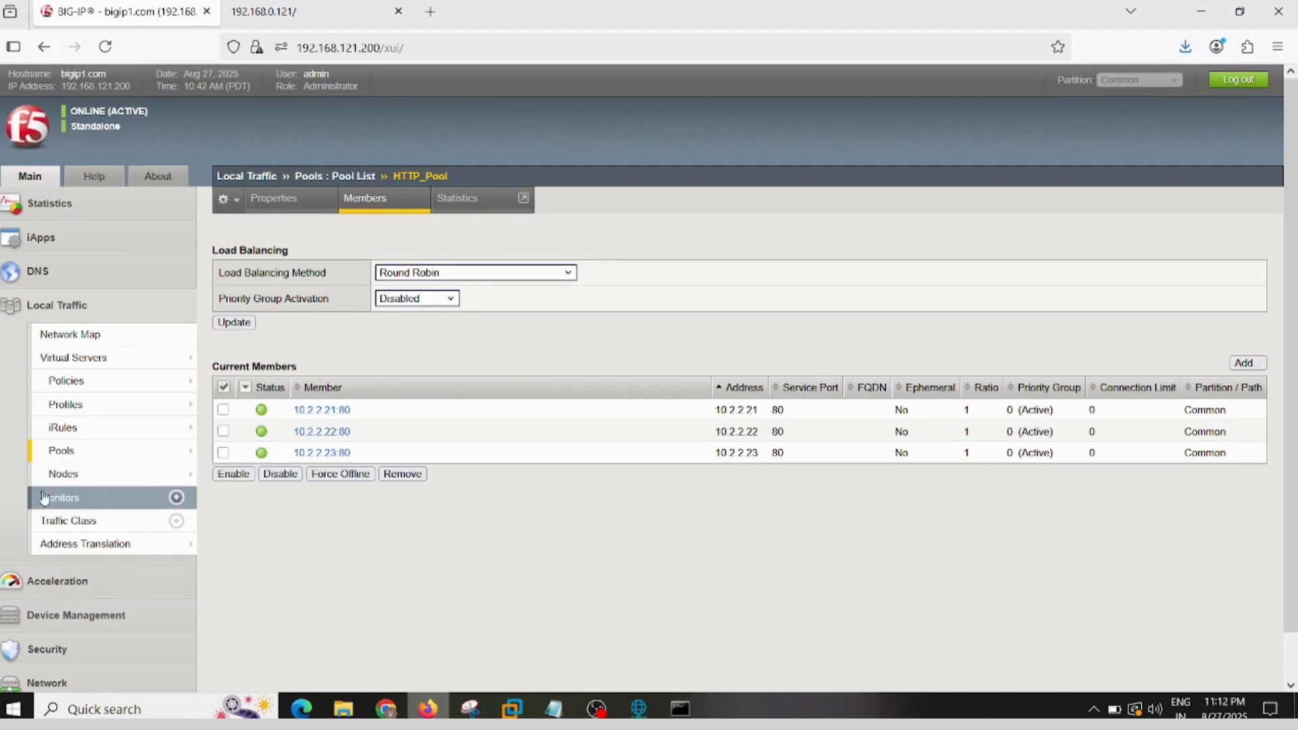
{"action": "mouse_move", "coordinate": [80, 383]}
{"action": "left_click", "coordinate": [75, 358]}
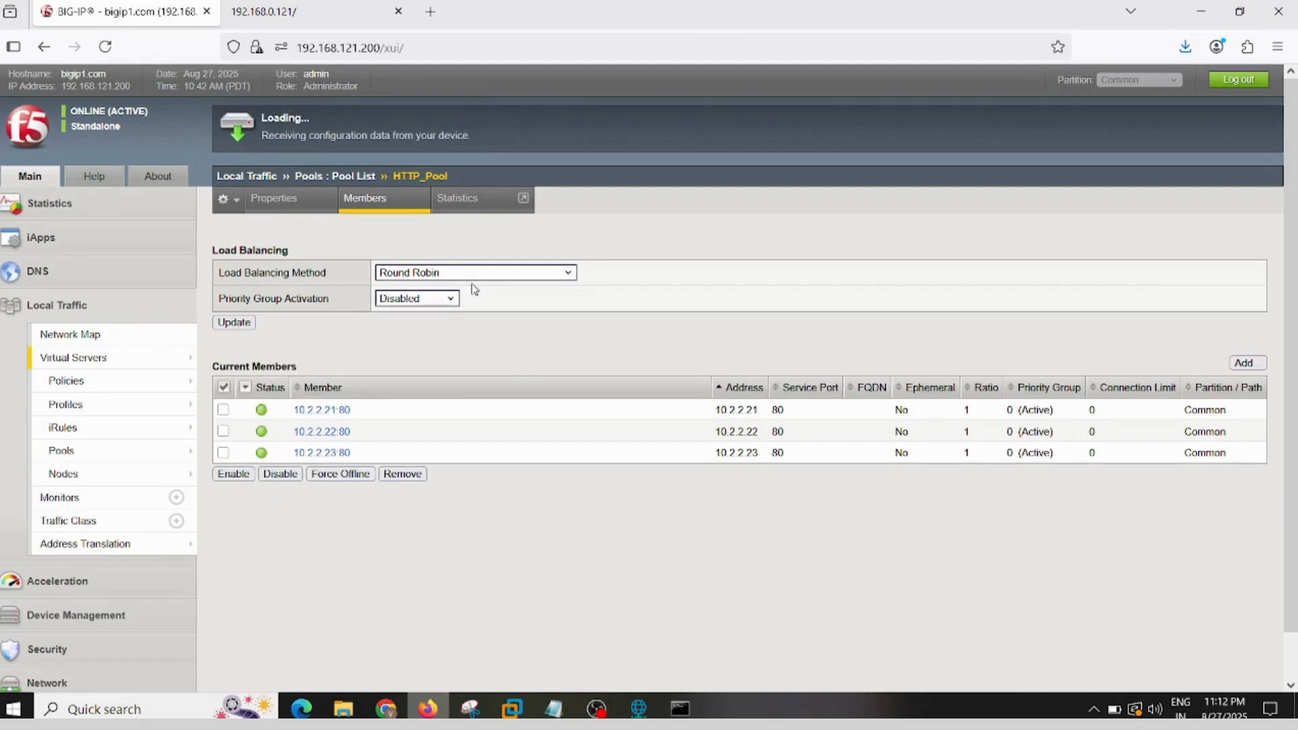
{"action": "left_click", "coordinate": [323, 291]}
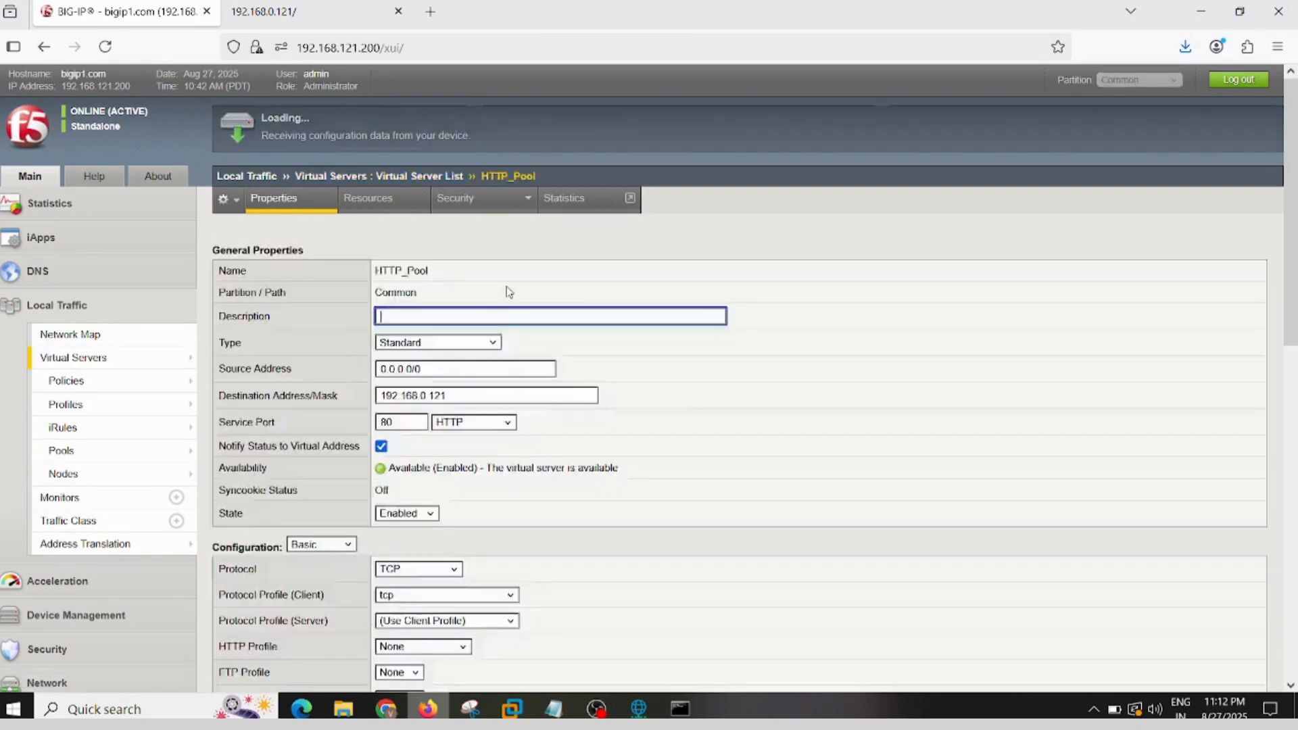
{"action": "mouse_move", "coordinate": [464, 208]}
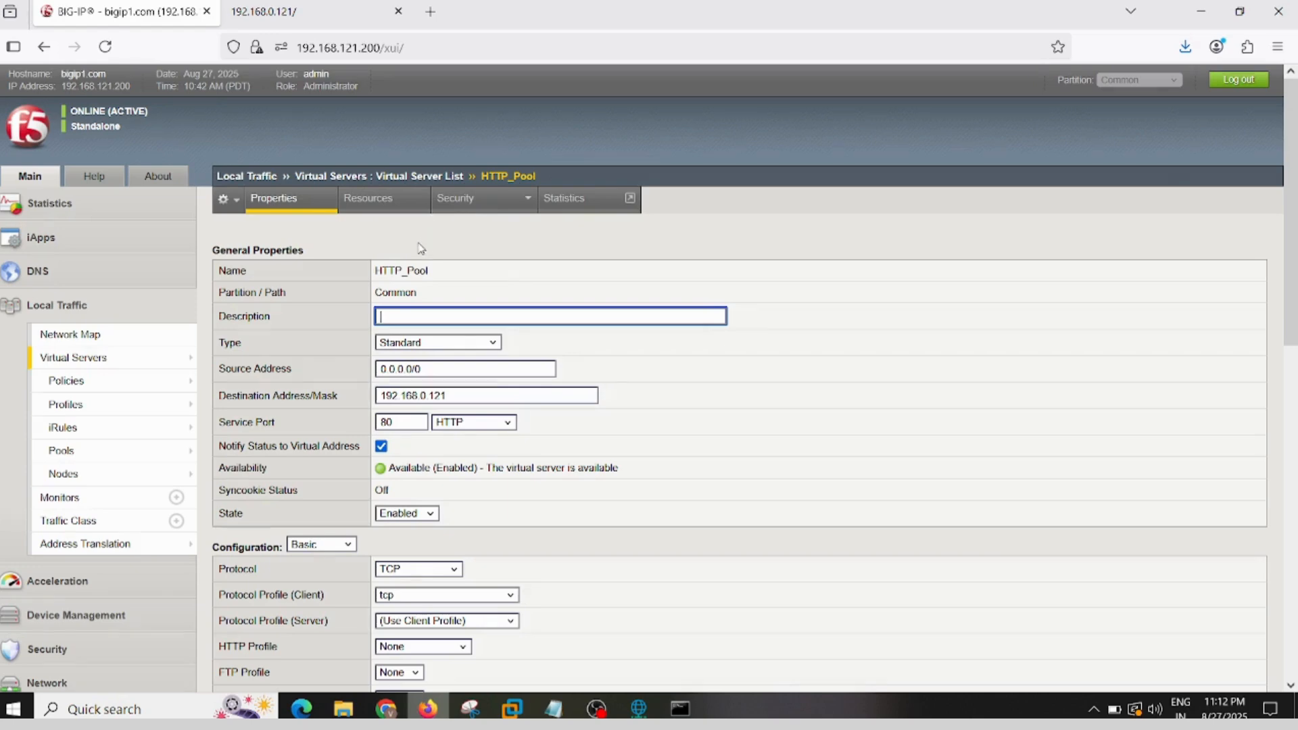
{"action": "scroll", "coordinate": [419, 250], "scroll_direction": "down", "scroll_amount": 2}
Step: Open the members of the pool HTTP_Pool and view the available load balancing methods, leaving Round Robin selected
{"action": "left_click", "coordinate": [81, 361]}
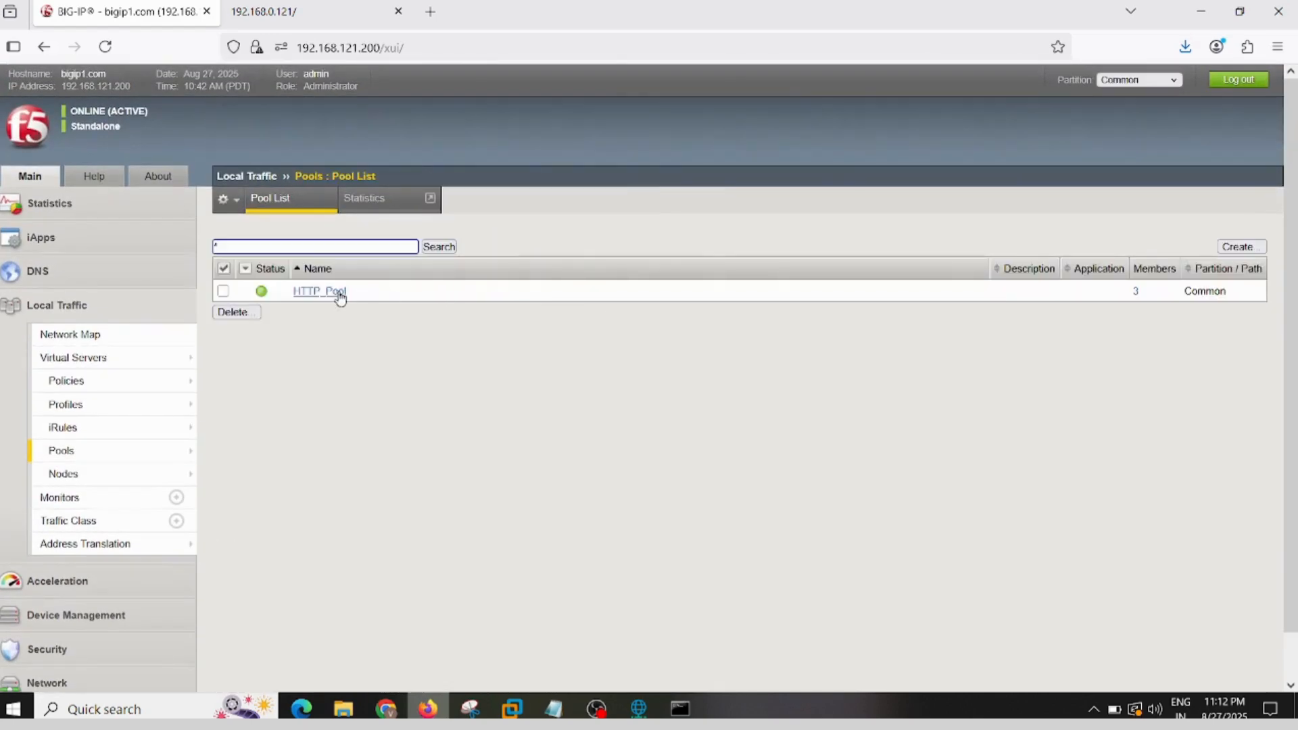
{"action": "left_click", "coordinate": [340, 292]}
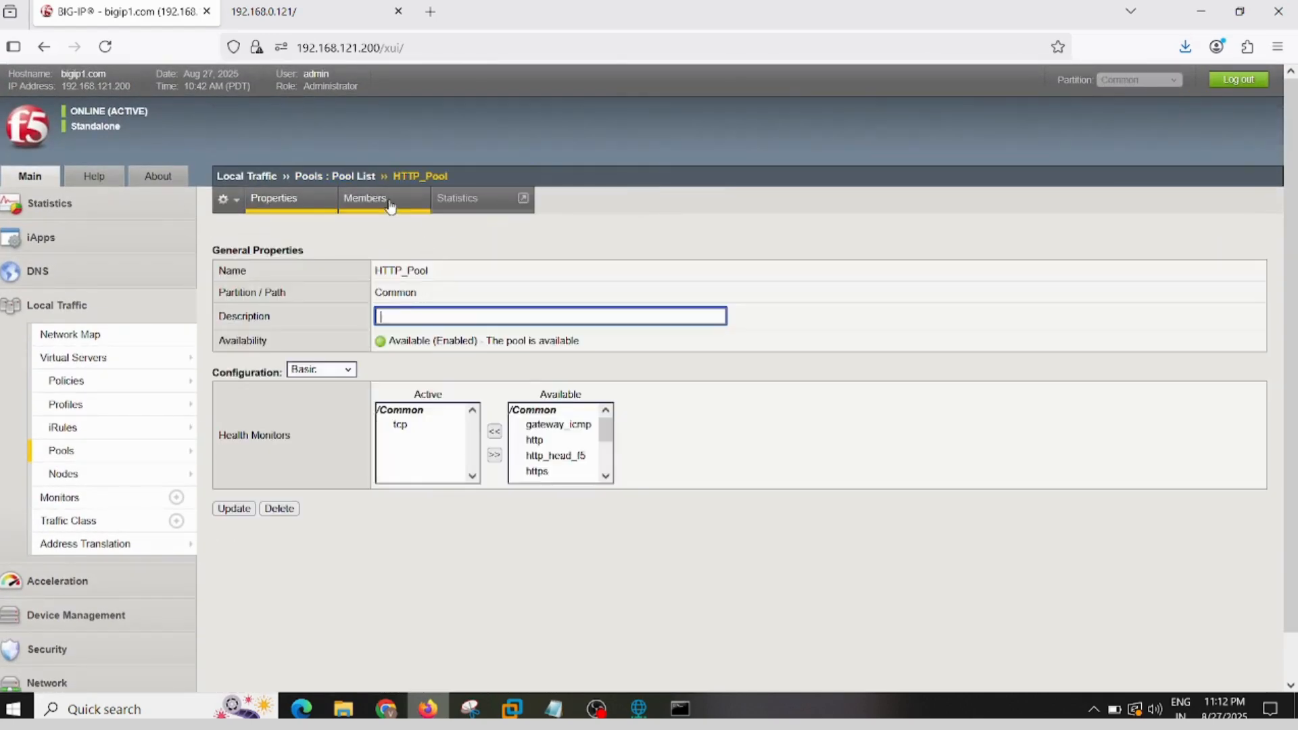
{"action": "left_click", "coordinate": [403, 206]}
{"action": "left_click", "coordinate": [564, 276]}
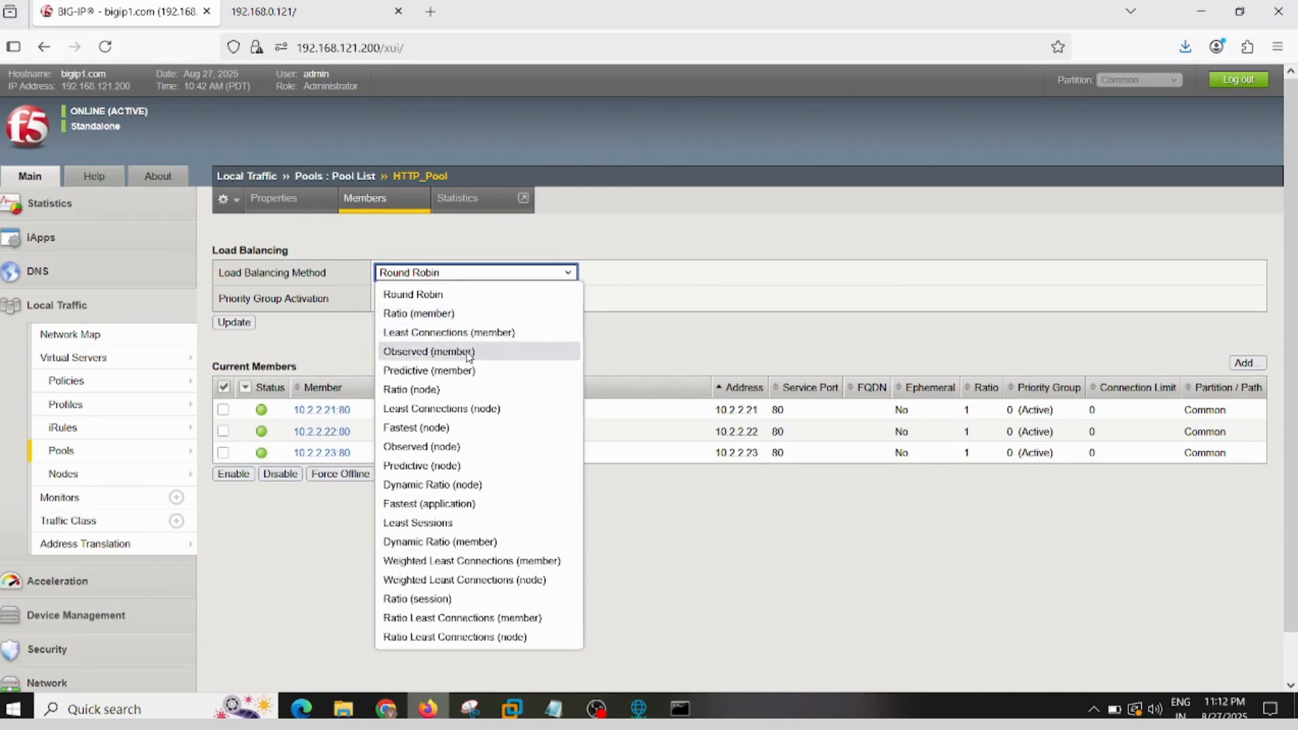
{"action": "left_click", "coordinate": [631, 331]}
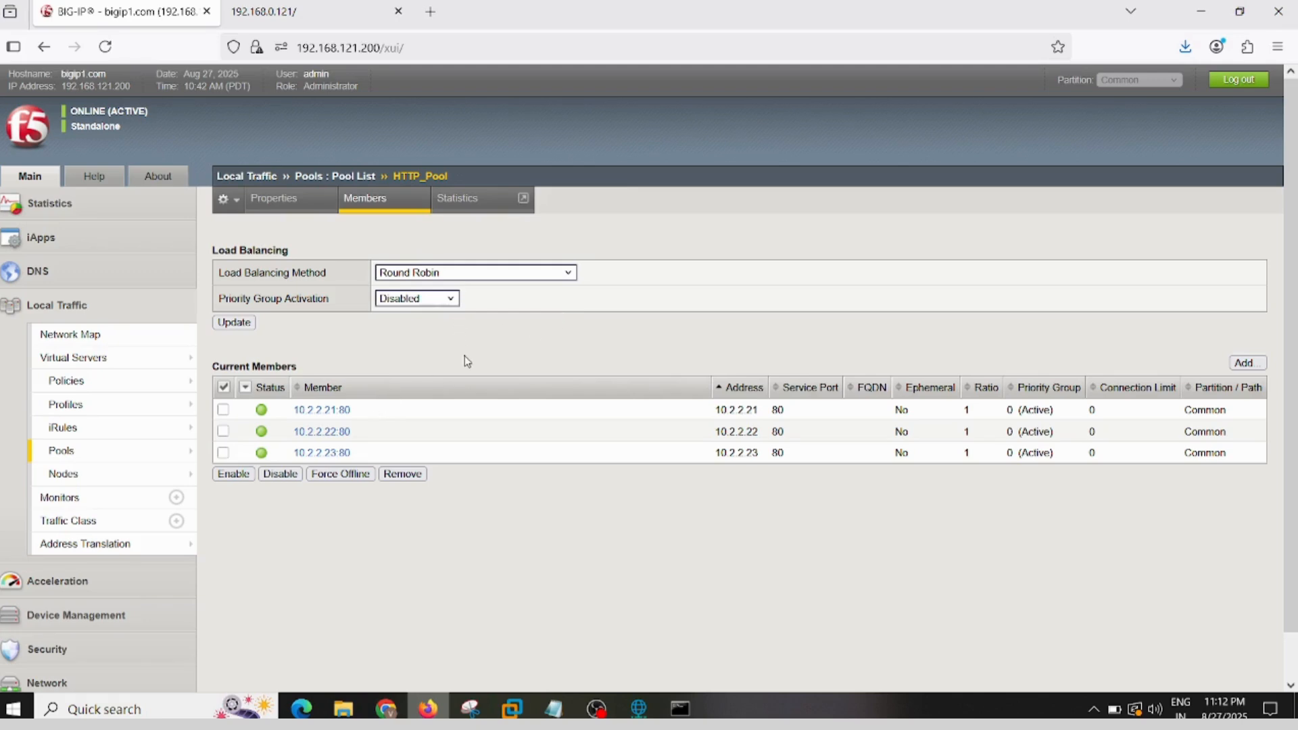
Step: Open the HTTP_Pool statistics and reset the counters for the pool and all three members
{"action": "left_click", "coordinate": [458, 200]}
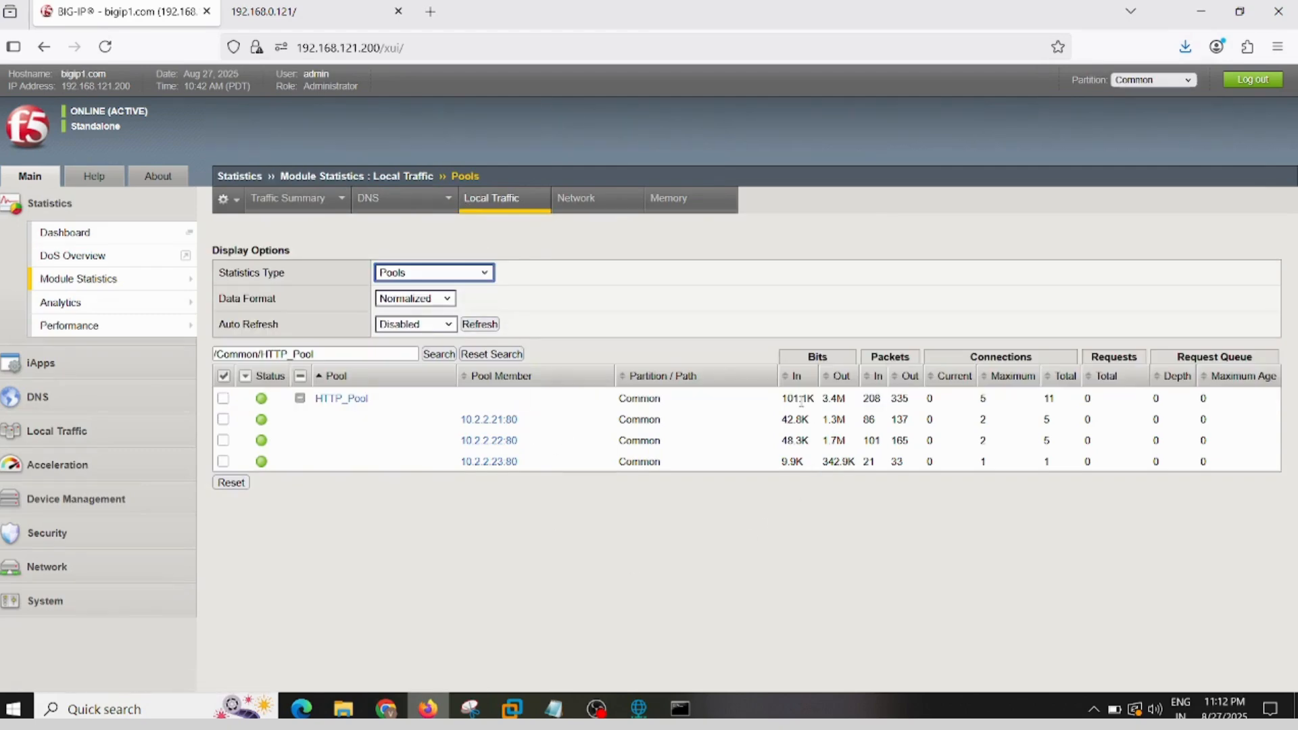
{"action": "left_click", "coordinate": [785, 395]}
{"action": "left_click_drag", "start_coordinate": [812, 463], "coordinate": [771, 402]}
{"action": "left_click", "coordinate": [482, 630]}
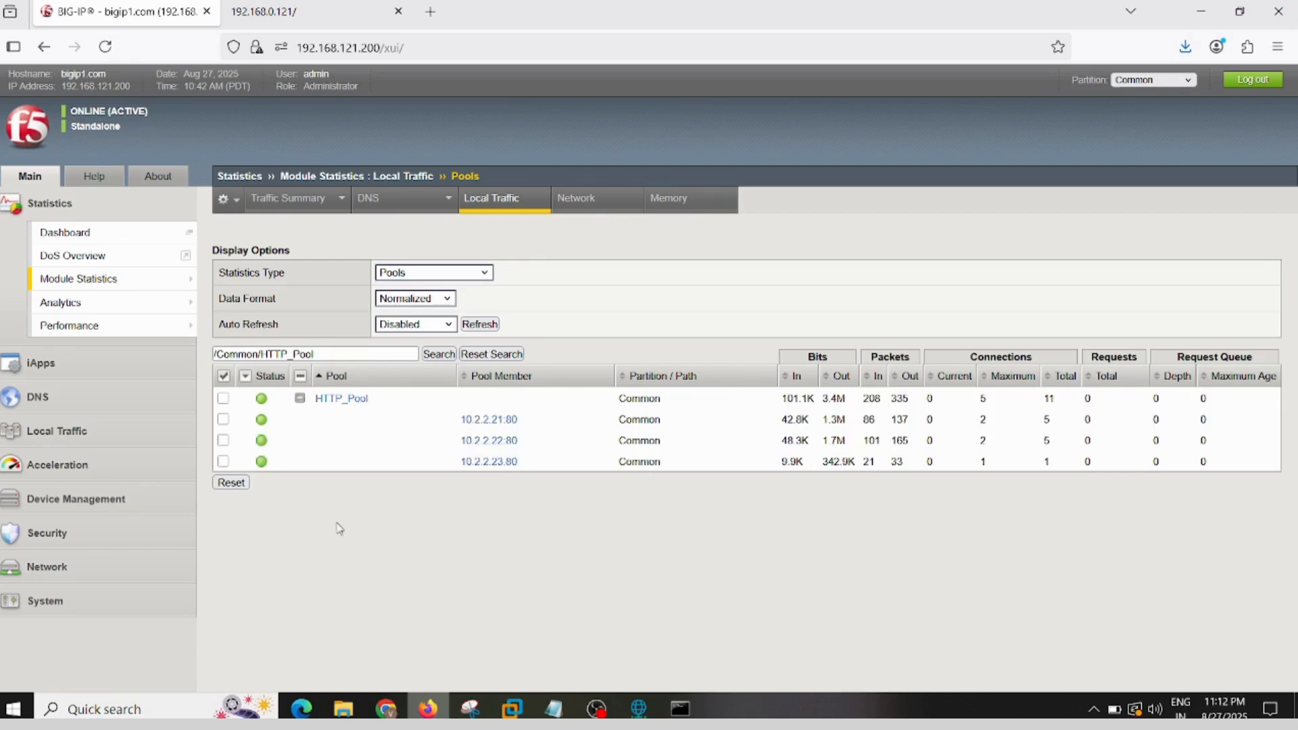
{"action": "left_click", "coordinate": [223, 377]}
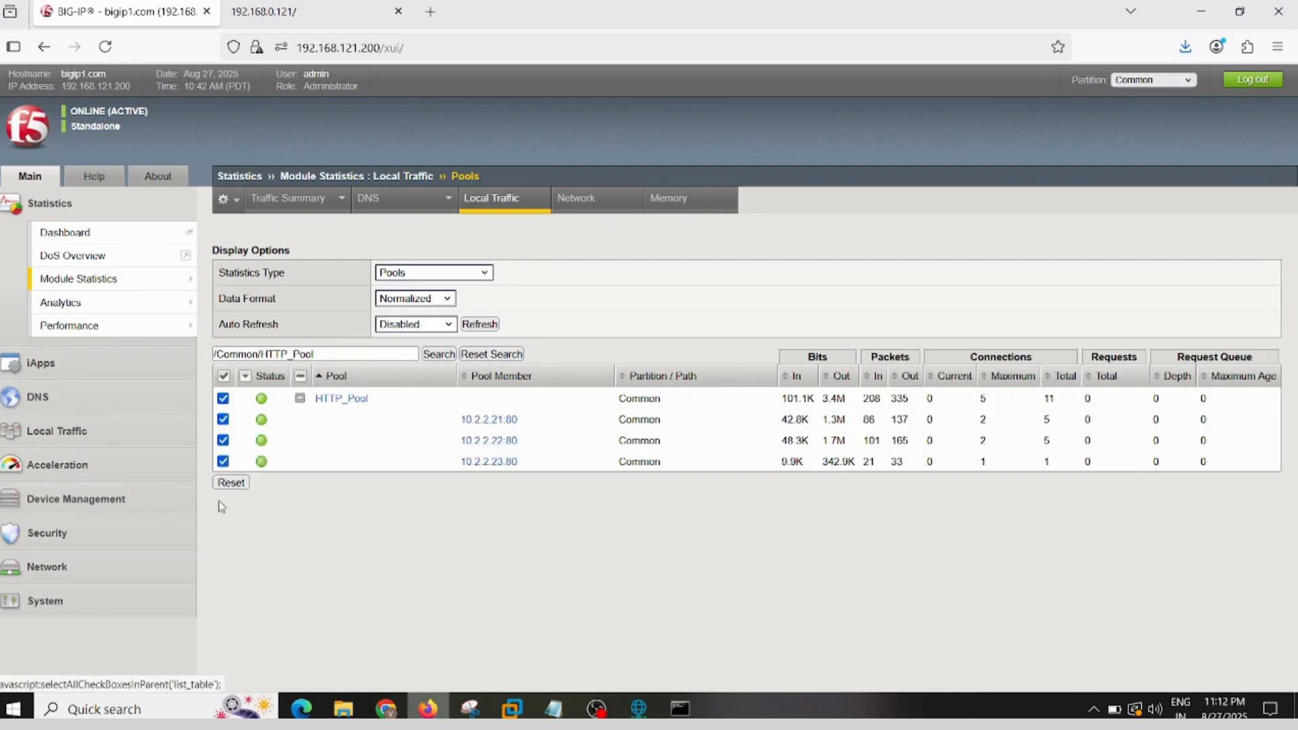
{"action": "left_click", "coordinate": [229, 482]}
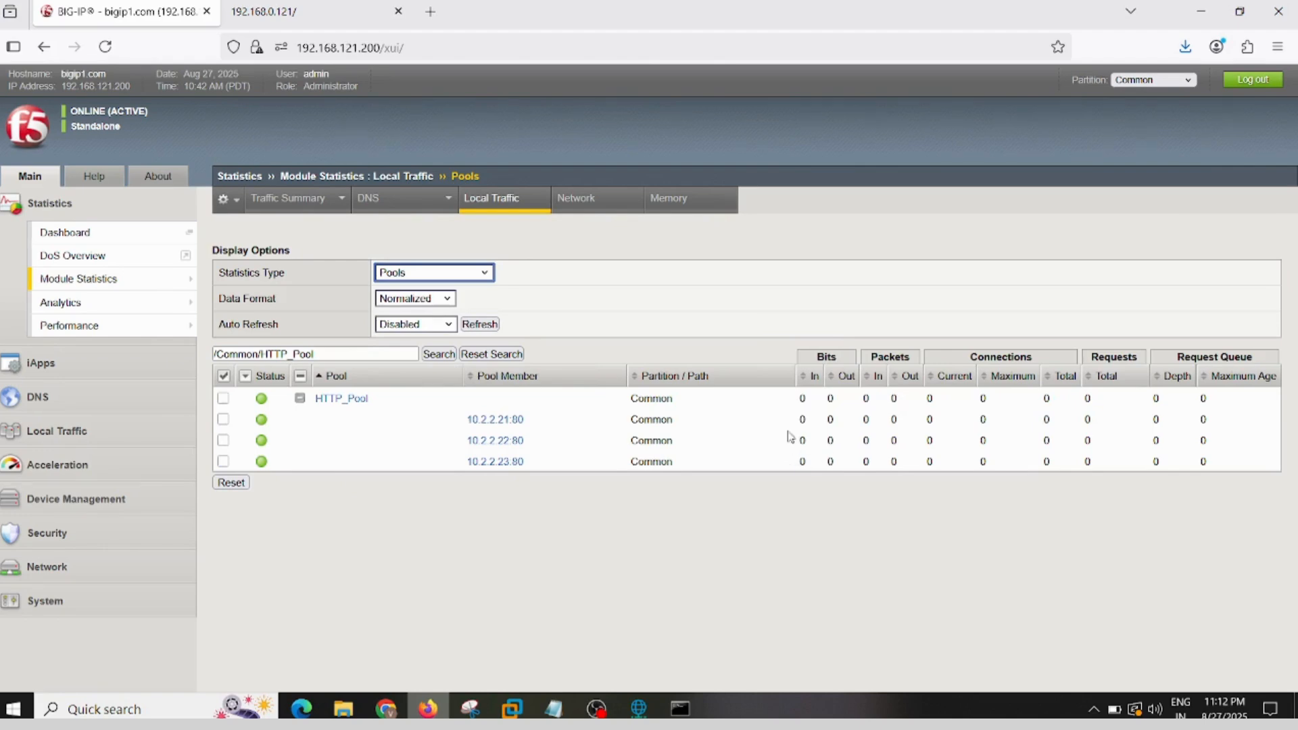
Step: Generate test traffic by reloading the web page at 192.168.0.121 four times
{"action": "left_click", "coordinate": [297, 21]}
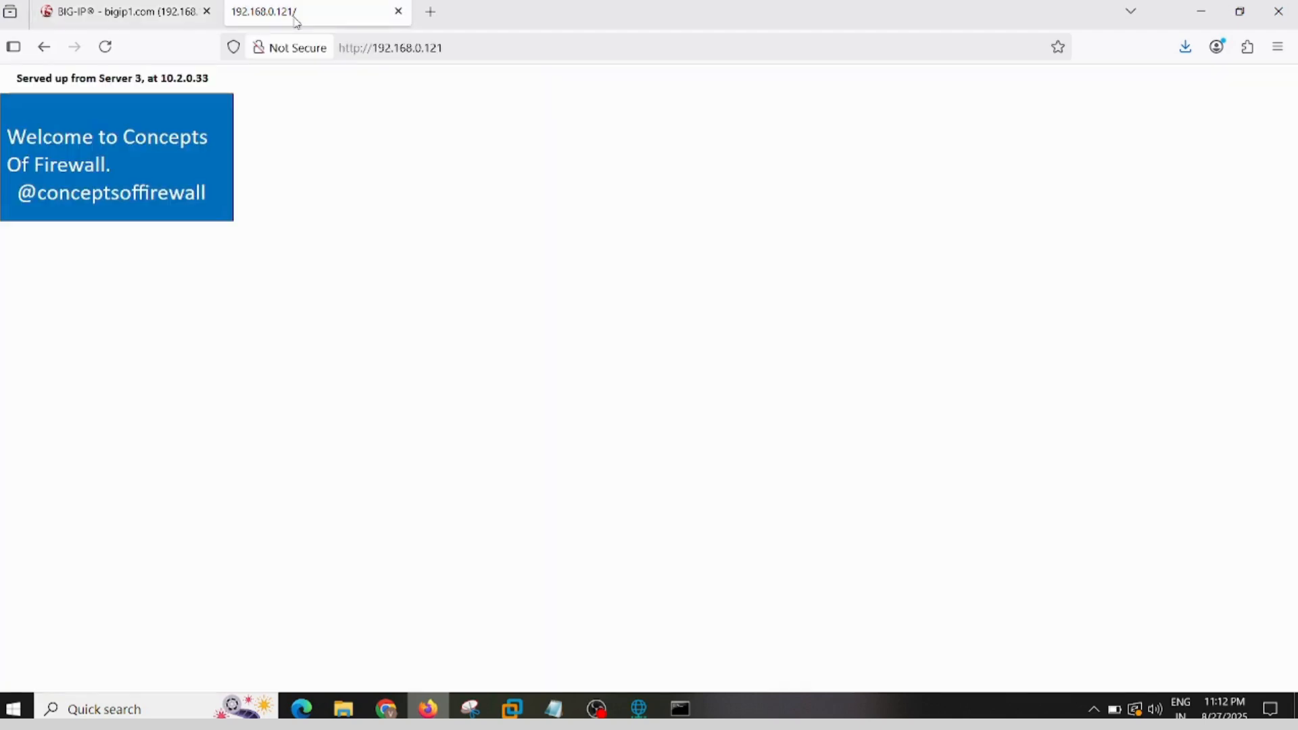
{"action": "left_click", "coordinate": [115, 53]}
{"action": "left_click", "coordinate": [113, 53]}
{"action": "left_click", "coordinate": [113, 54]}
{"action": "left_click", "coordinate": [114, 54]}
Step: Refresh the HTTP_Pool statistics and examine how traffic is distributed across the three members
{"action": "left_click", "coordinate": [125, 15]}
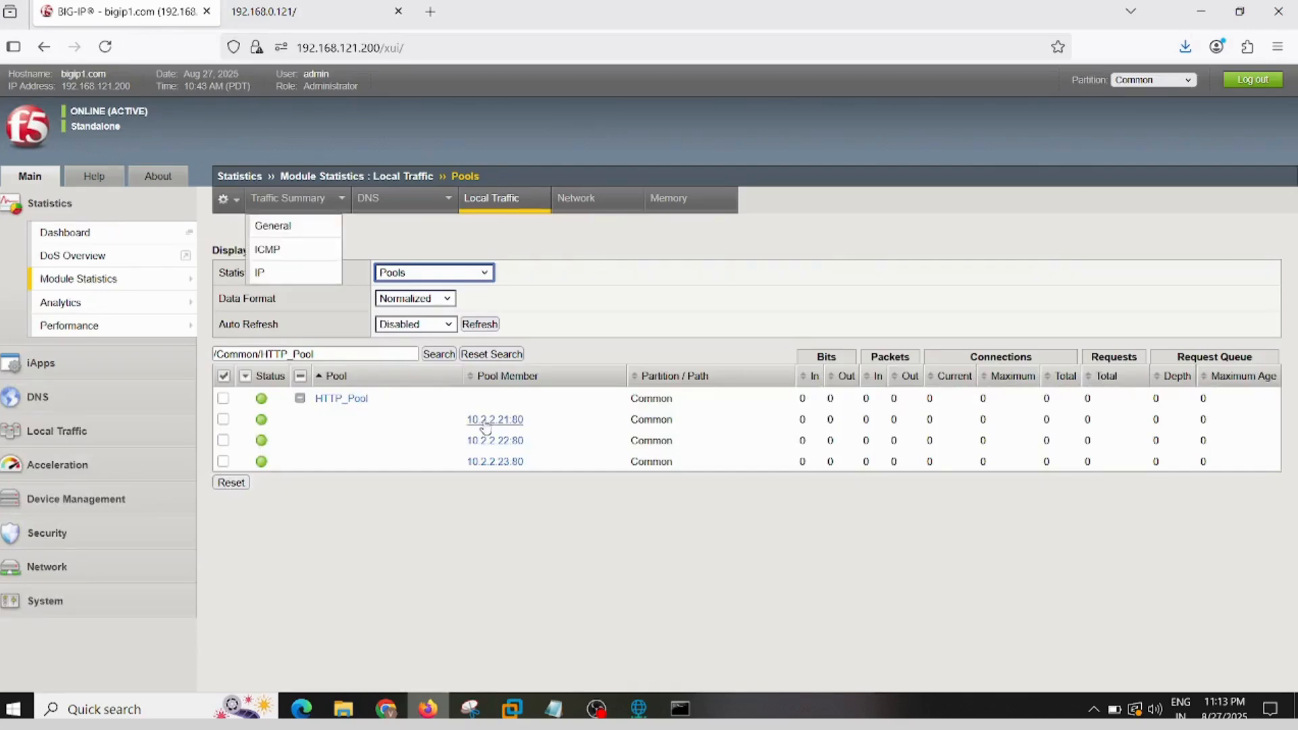
{"action": "left_click", "coordinate": [105, 47]}
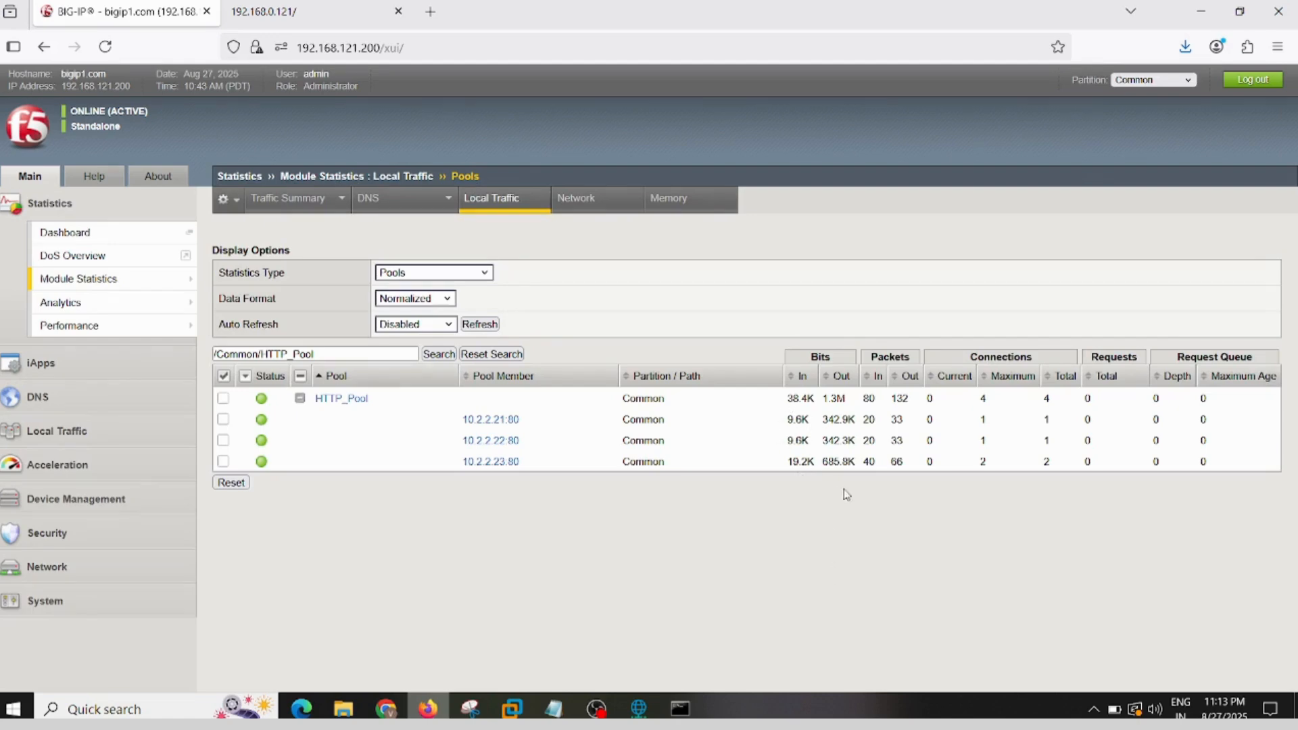
{"action": "left_click_drag", "start_coordinate": [867, 463], "coordinate": [794, 398]}
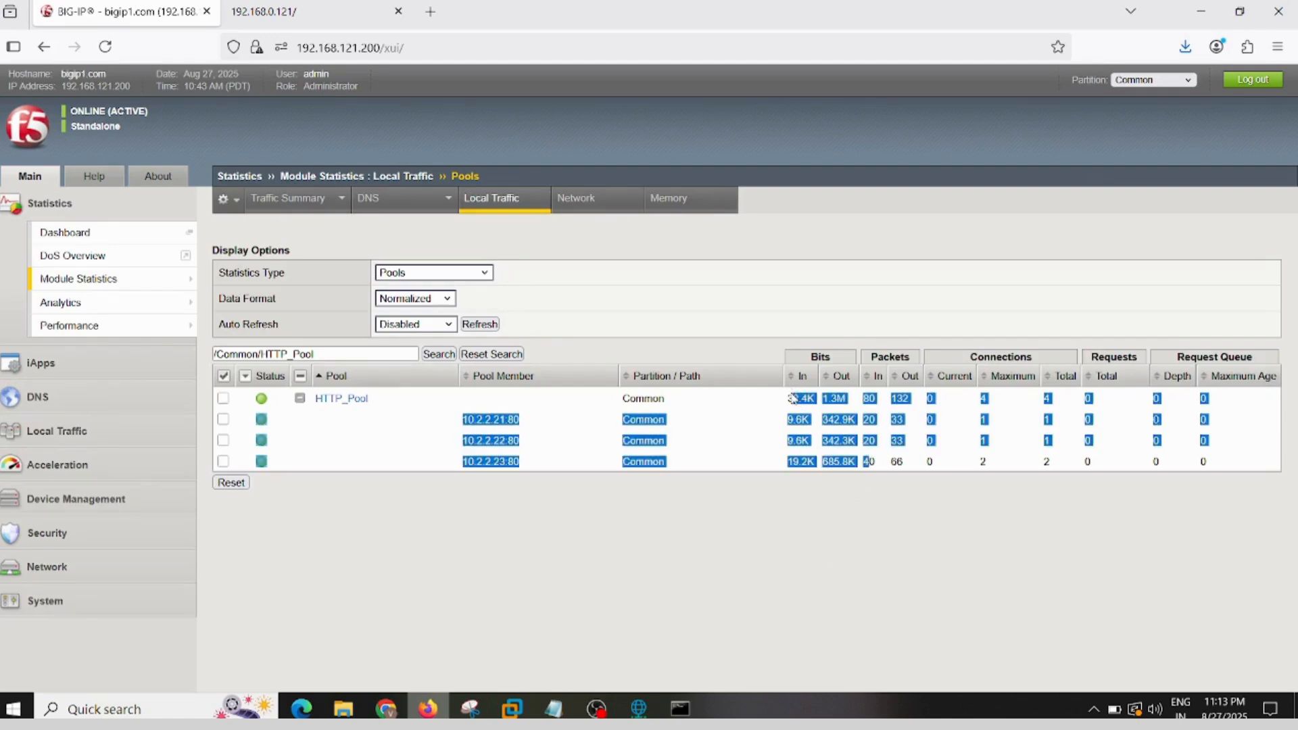
{"action": "left_click", "coordinate": [822, 530]}
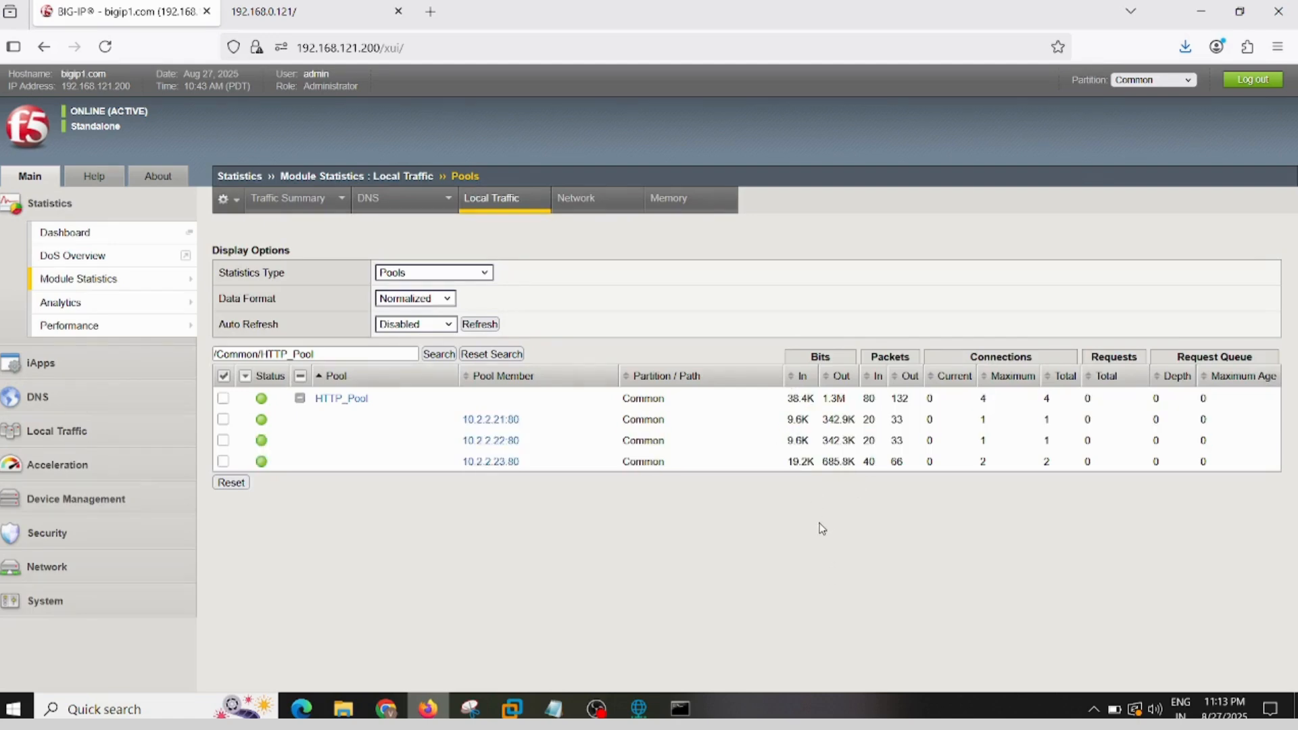
Step: Switch to the Notepad notes and review the configuration outline from Network through Virtual Servers
{"action": "left_click", "coordinate": [554, 709]}
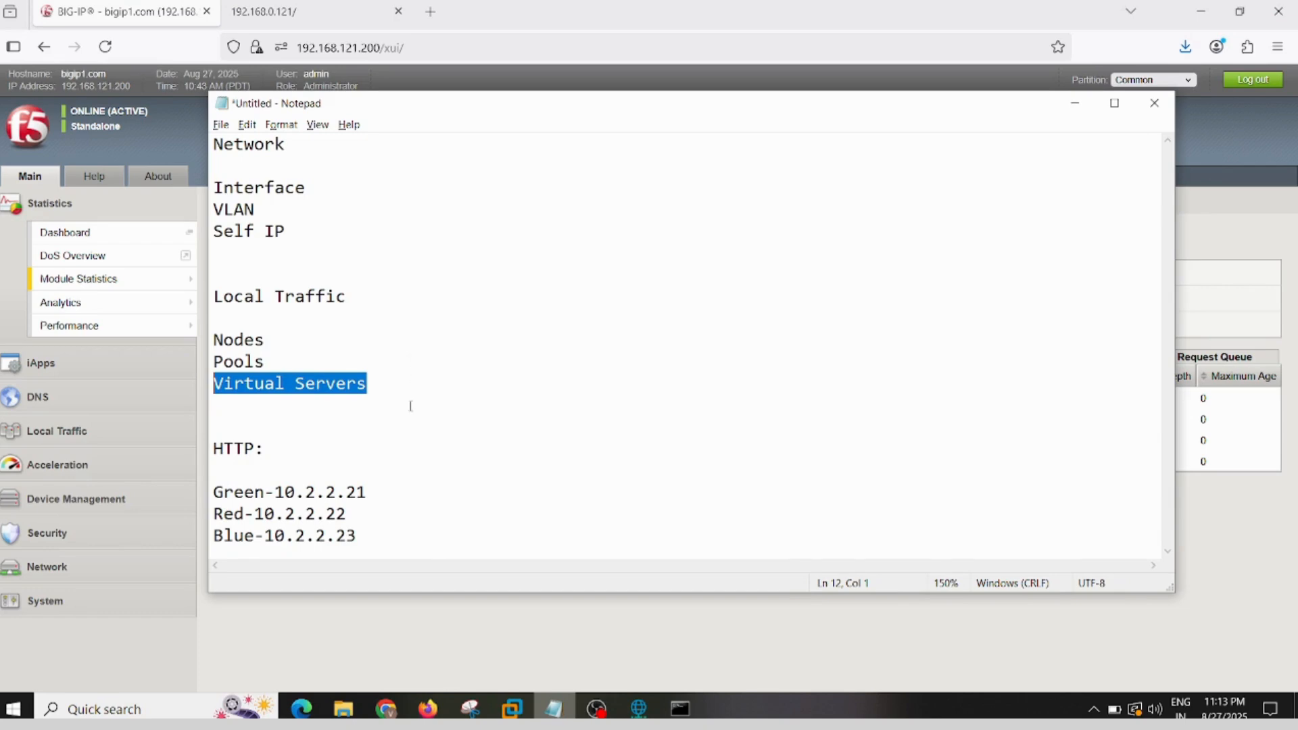
{"action": "key", "text": "shift+Up"}
{"action": "key", "text": "shift+Up"}
{"action": "key", "text": "shift+Up"}
{"action": "key", "text": "shift+Up"}
{"action": "key", "text": "shift+Up"}
{"action": "key", "text": "shift+Up"}
{"action": "key", "text": "shift+Up"}
{"action": "key", "text": "shift+Up"}
{"action": "key", "text": "shift+Up"}
{"action": "key", "text": "shift+Up"}
{"action": "key", "text": "shift+Up"}
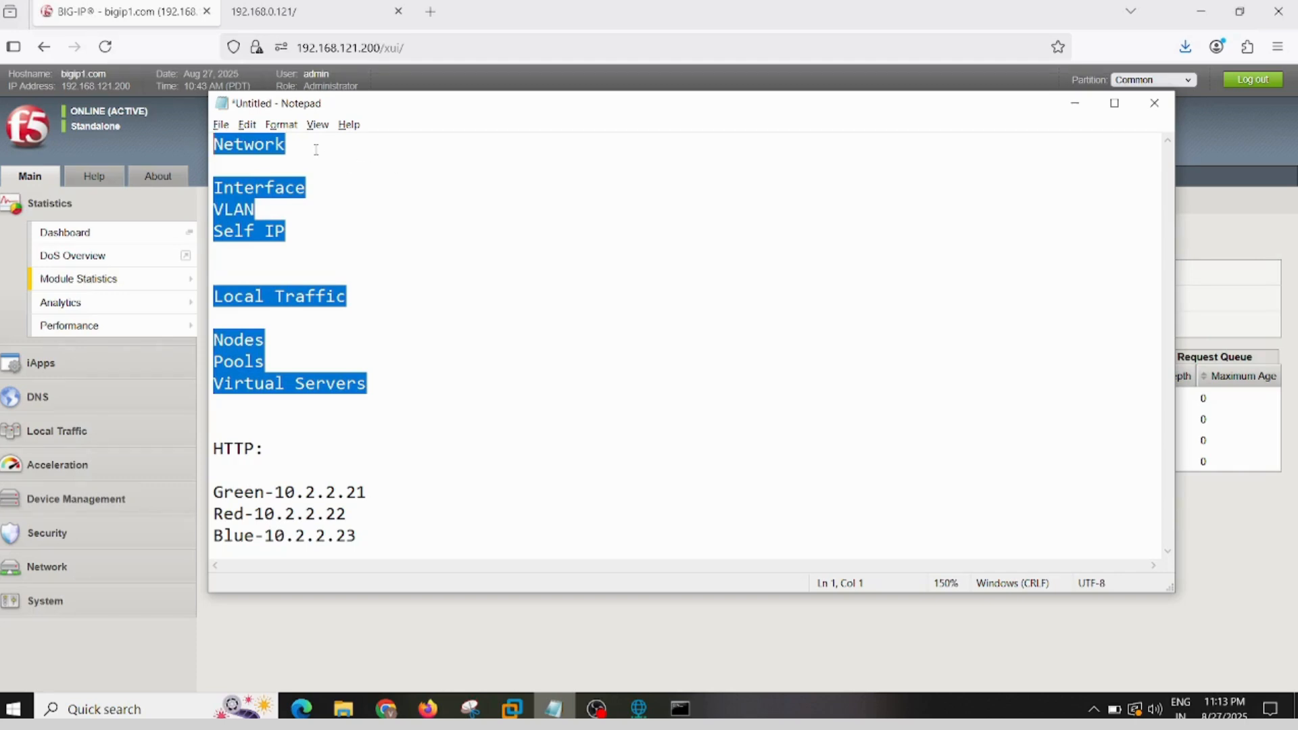
{"action": "left_click", "coordinate": [316, 214]}
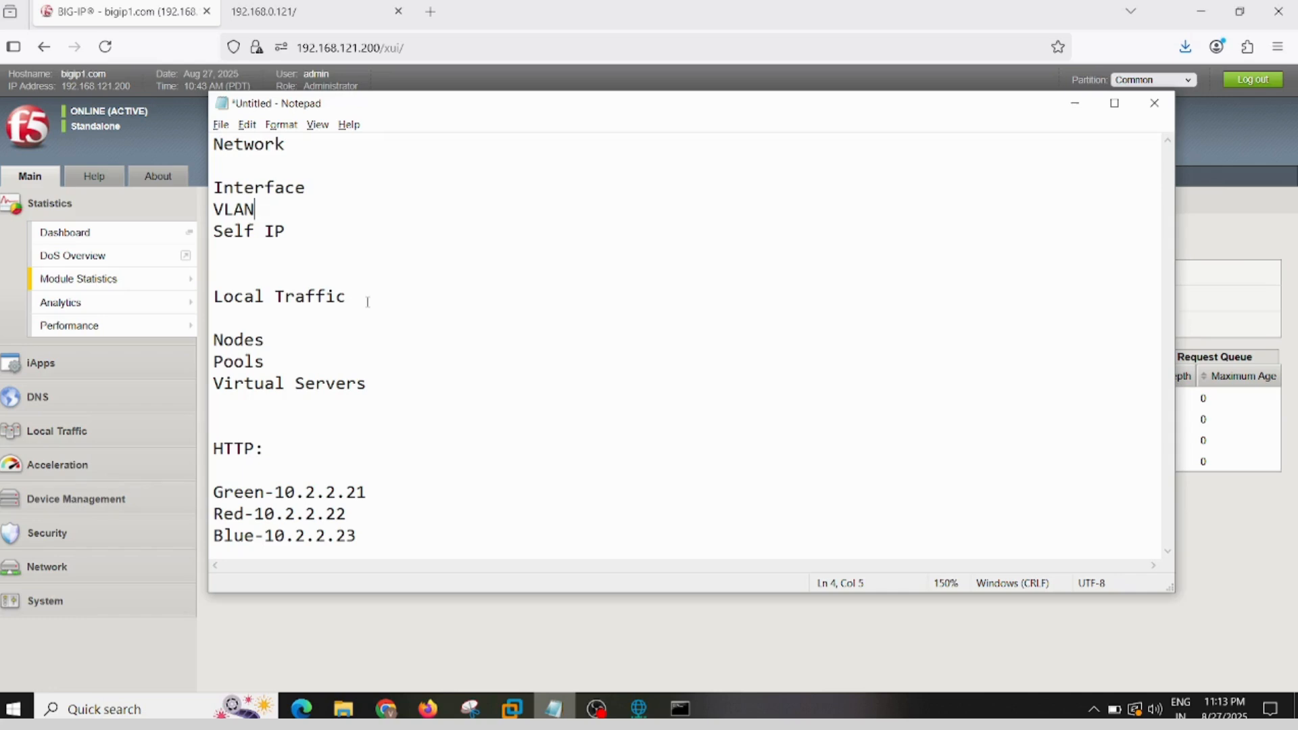
{"action": "left_click_drag", "start_coordinate": [385, 396], "coordinate": [214, 144]}
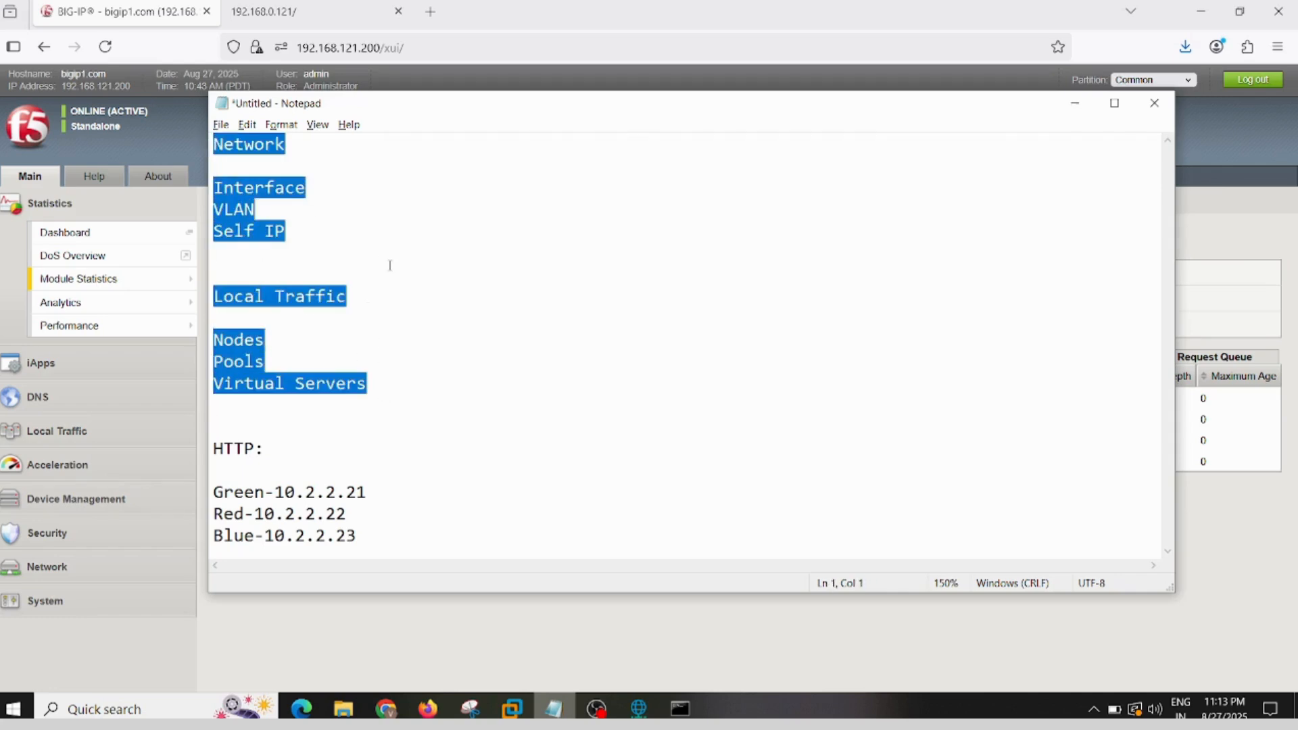
{"action": "left_click", "coordinate": [348, 252]}
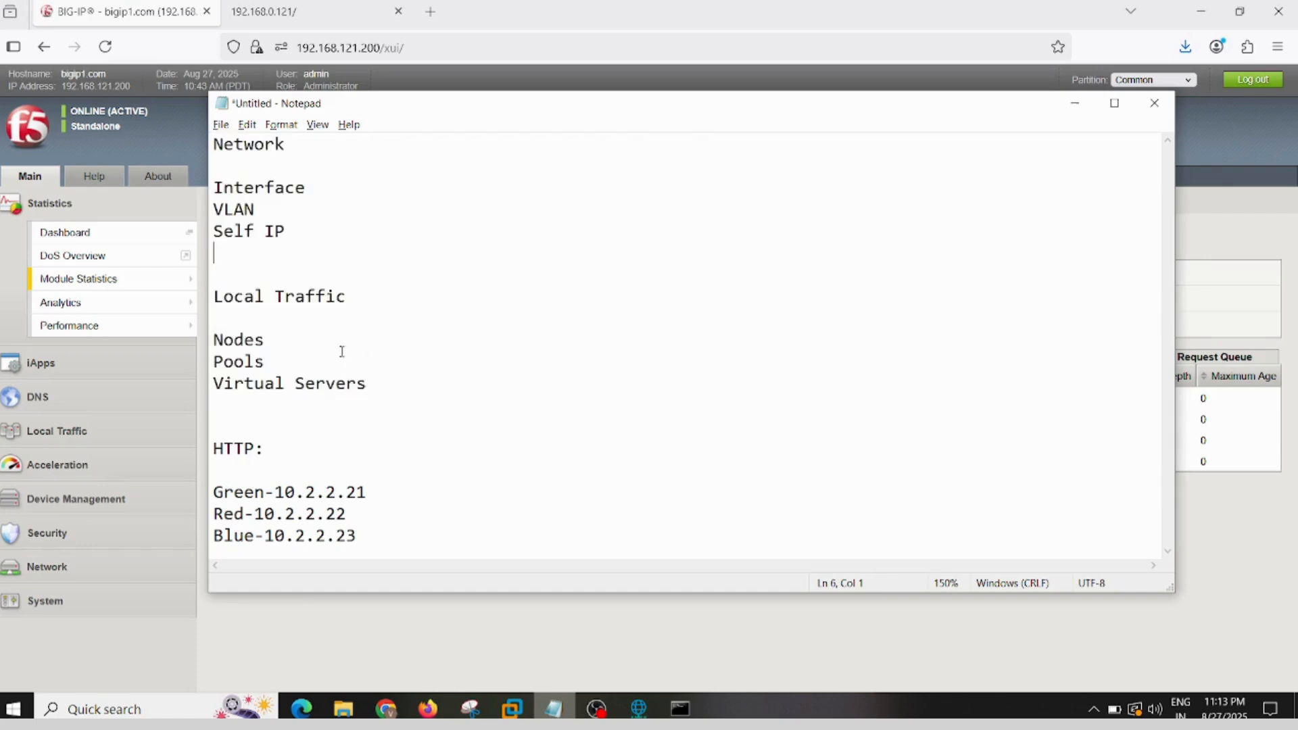